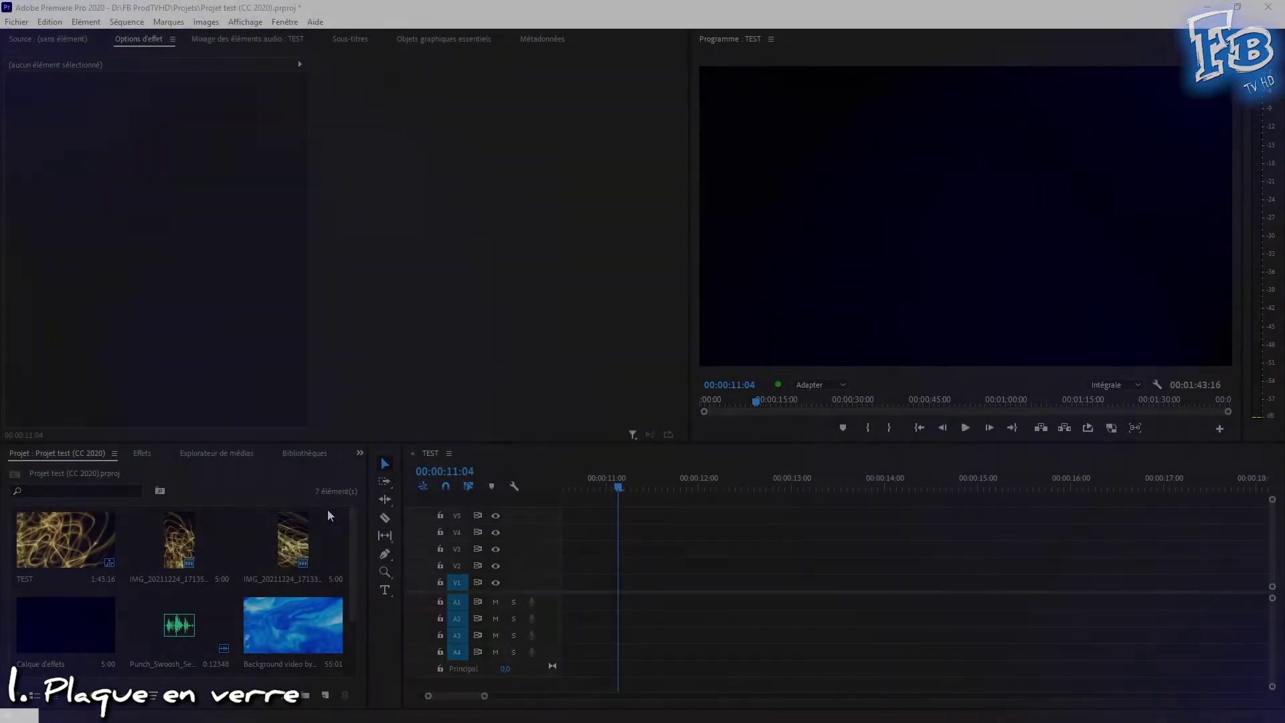
# Step: Place the light-trail photo on track V1 at 50% scale with 90° rotation
pyautogui.moveTo(328, 509); pyautogui.dragTo(615, 582)
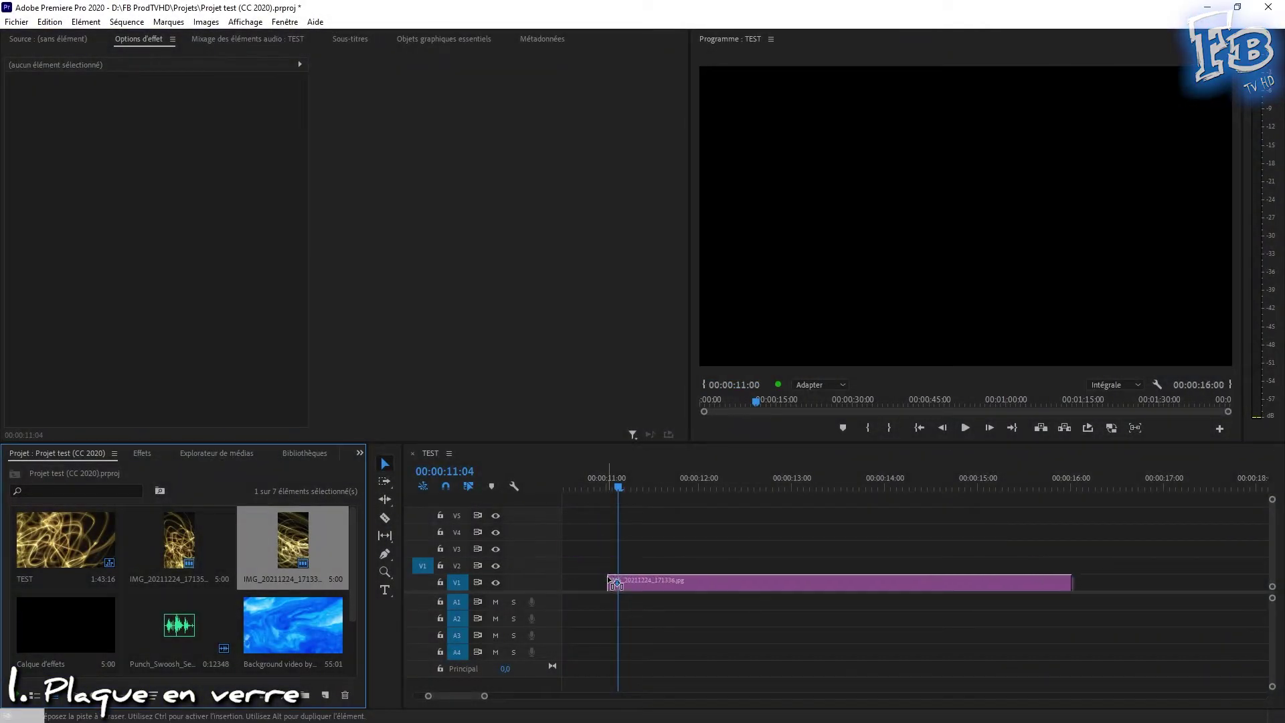
pyautogui.click(664, 587)
pyautogui.moveTo(161, 121)
pyautogui.mouseDown()
pyautogui.moveTo(144, 122)
pyautogui.moveTo(167, 165)
pyautogui.mouseUp()
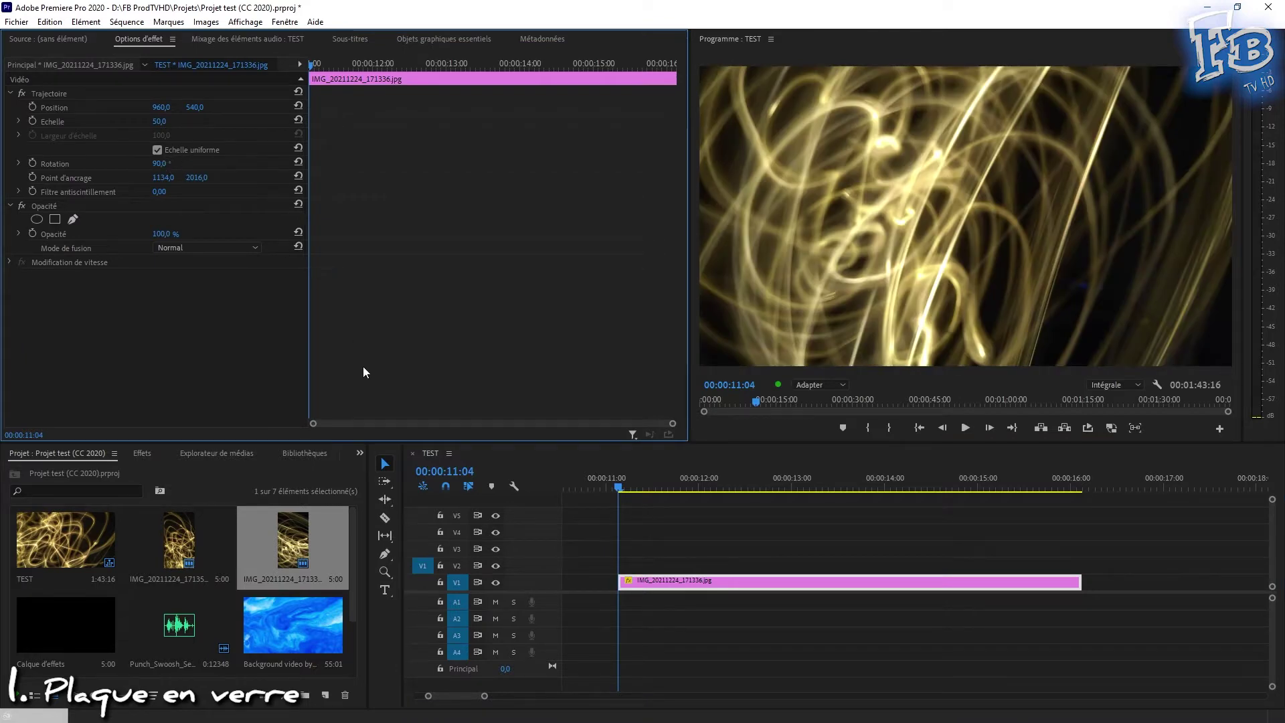
# Step: Switch Essential Graphics to editing and pick the freeform shape tool
pyautogui.click(439, 38)
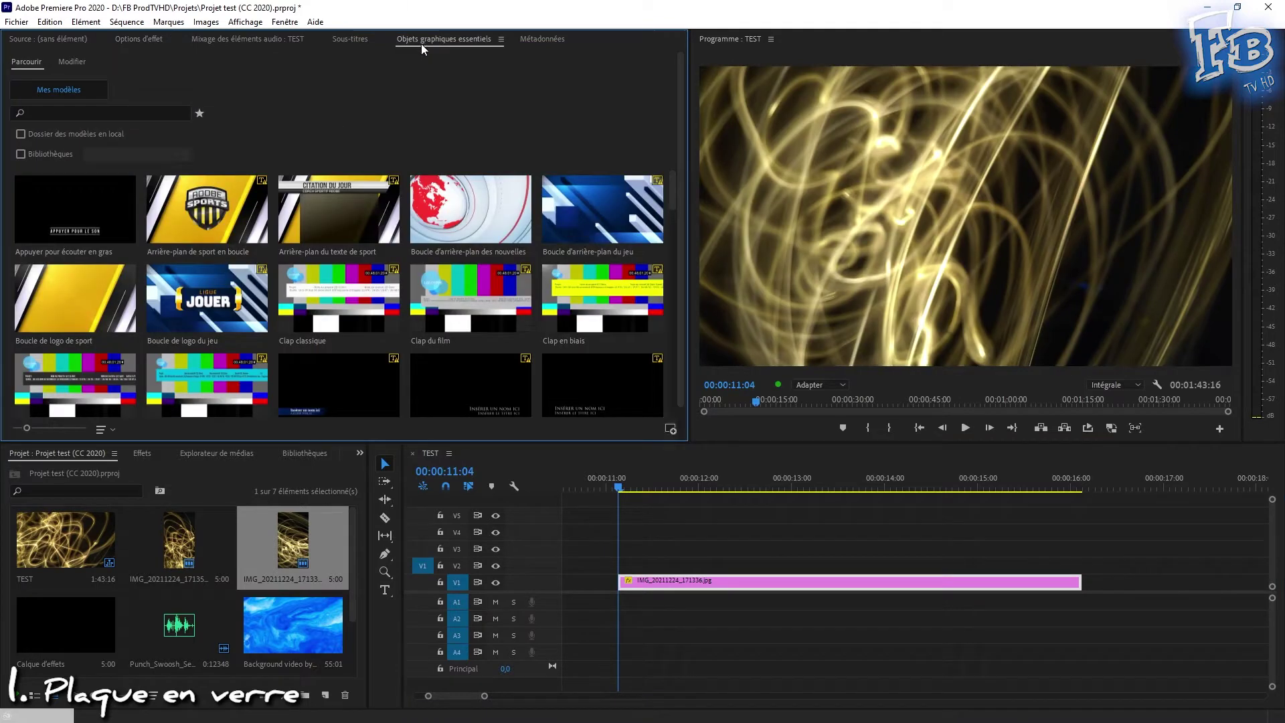
pyautogui.click(77, 62)
pyautogui.click(385, 554)
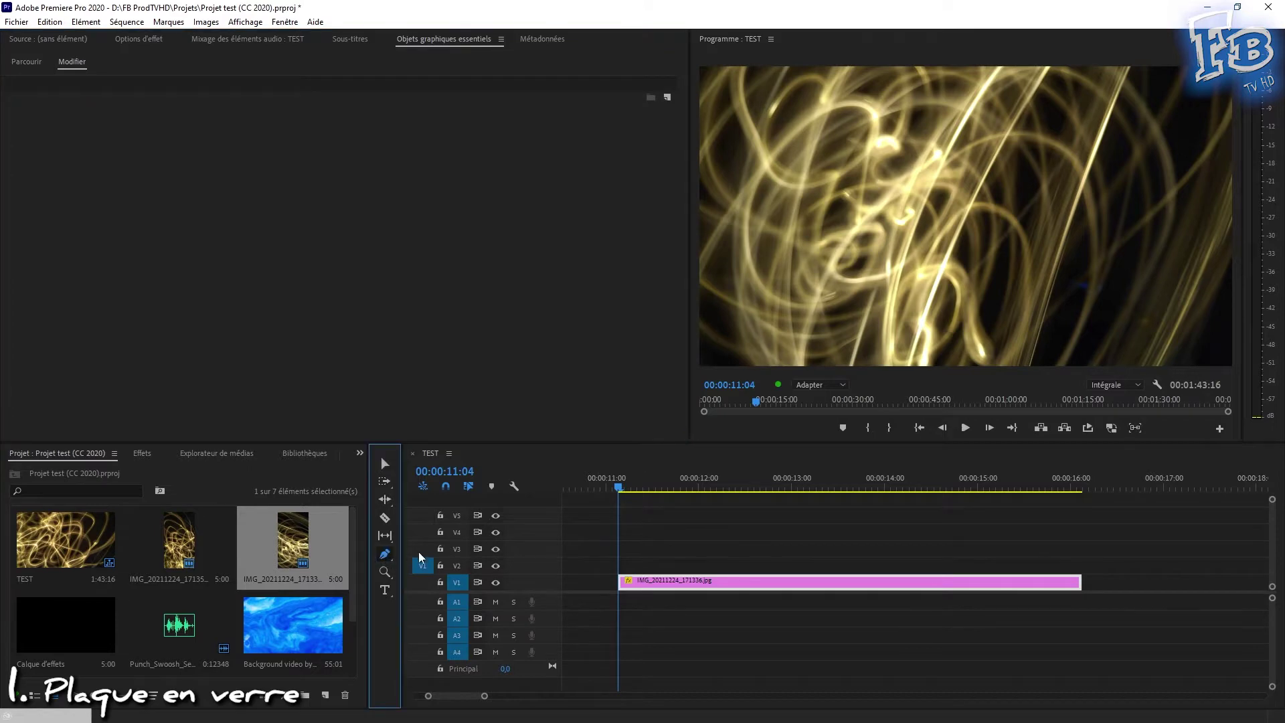
# Step: Draw an ellipse over the frame and pull its four corners out into a rounded rectangle
pyautogui.moveTo(709, 78); pyautogui.dragTo(1215, 356)
pyautogui.moveTo(823, 80); pyautogui.dragTo(712, 82)
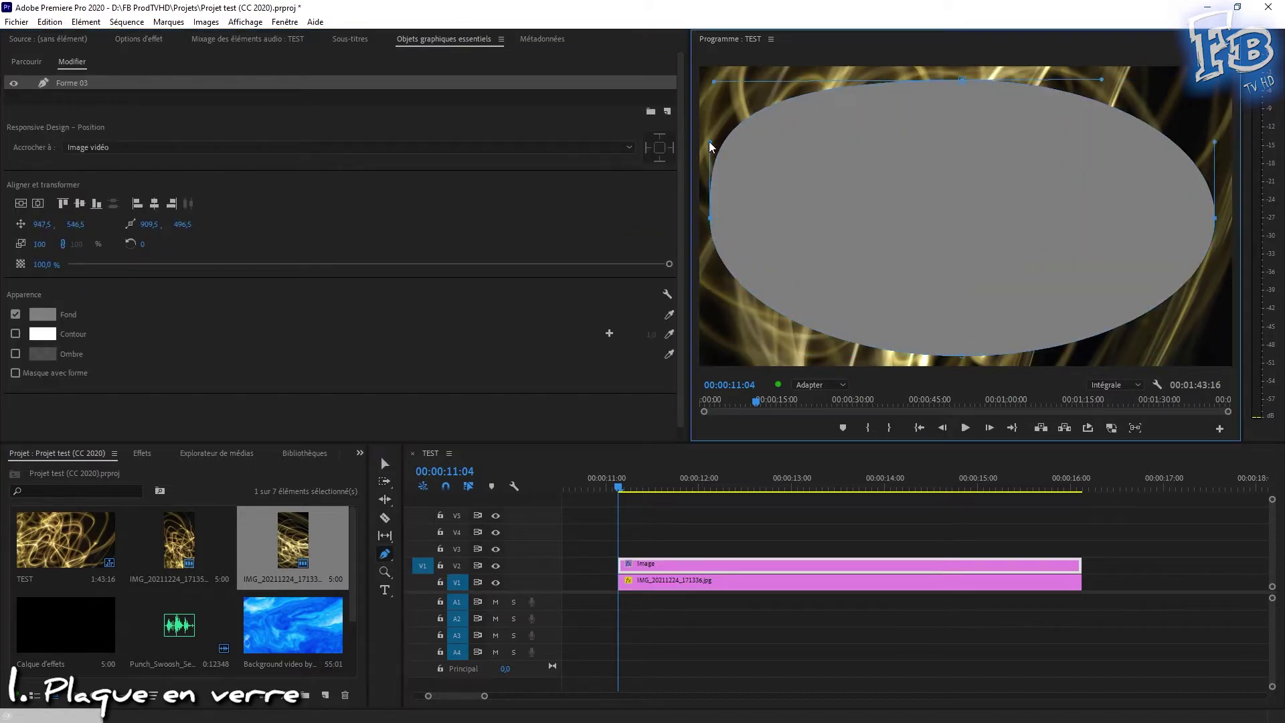
pyautogui.moveTo(710, 293); pyautogui.dragTo(711, 353)
pyautogui.moveTo(1215, 293); pyautogui.dragTo(1213, 356)
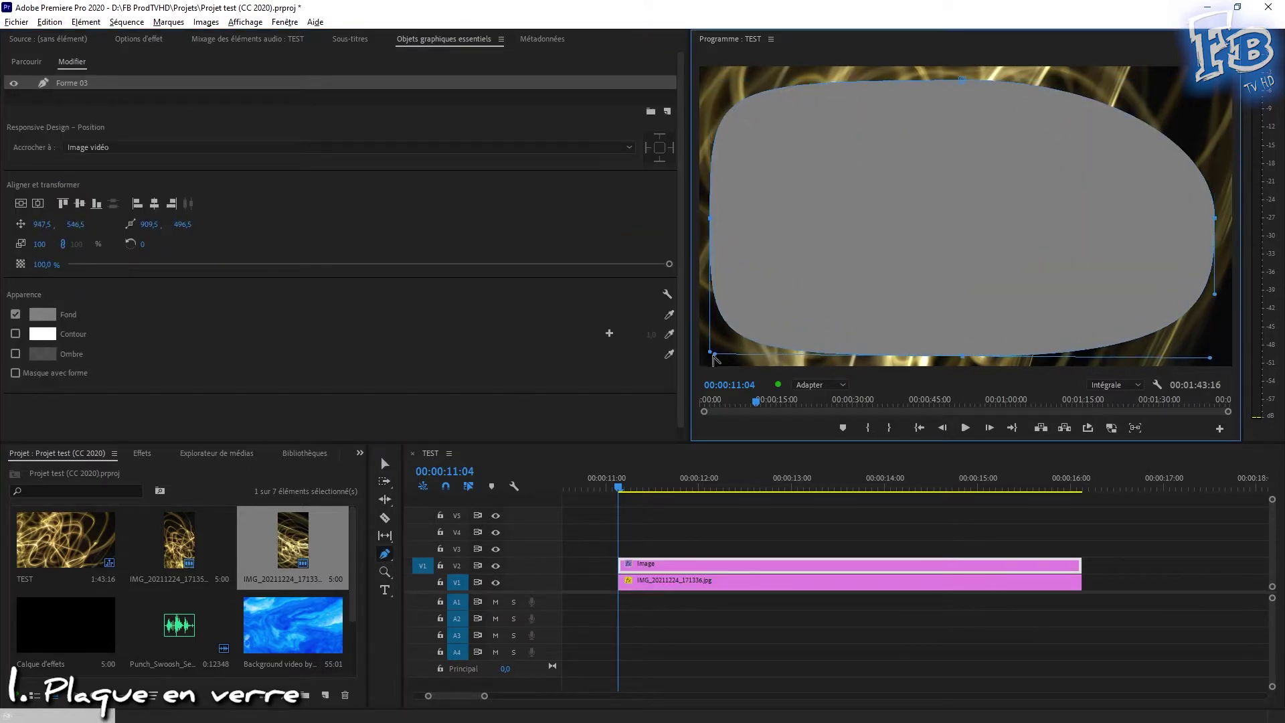
pyautogui.moveTo(1215, 142); pyautogui.dragTo(1215, 80)
pyautogui.moveTo(1102, 80); pyautogui.dragTo(1214, 81)
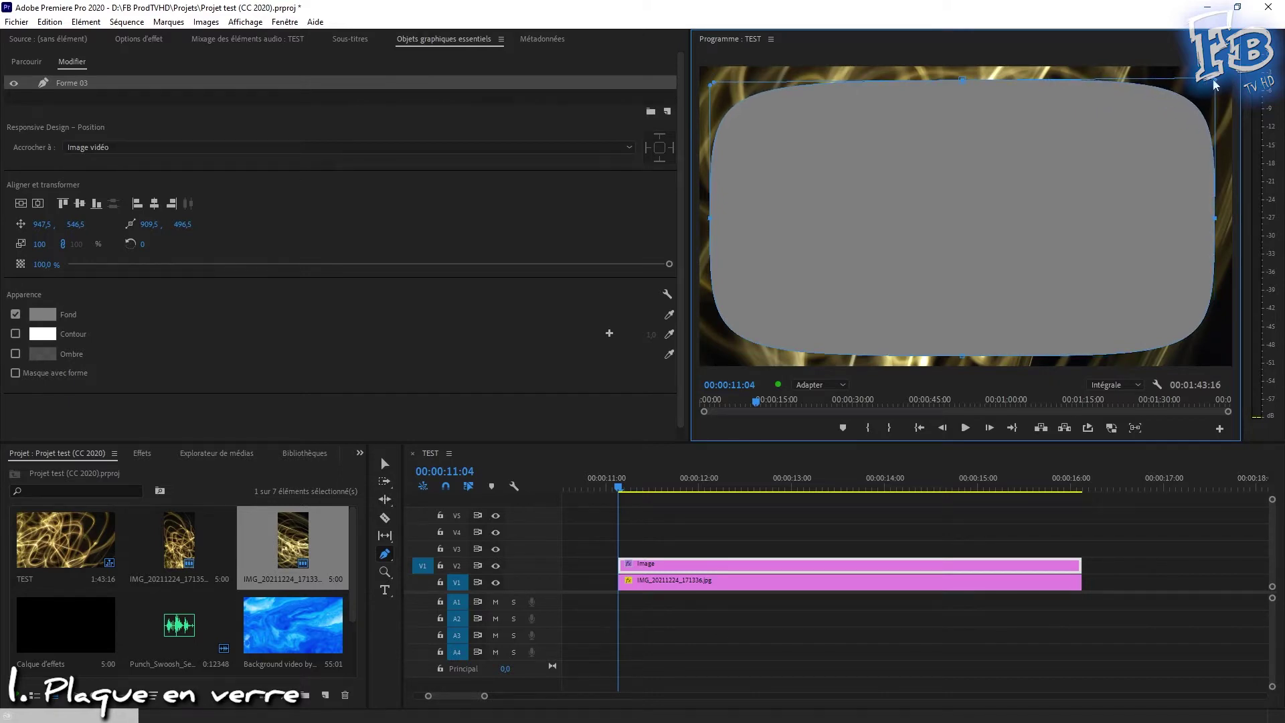
# Step: Find 'dégradé' in Effets and apply Dégradé 4 couleurs to the plate shape
pyautogui.click(142, 453)
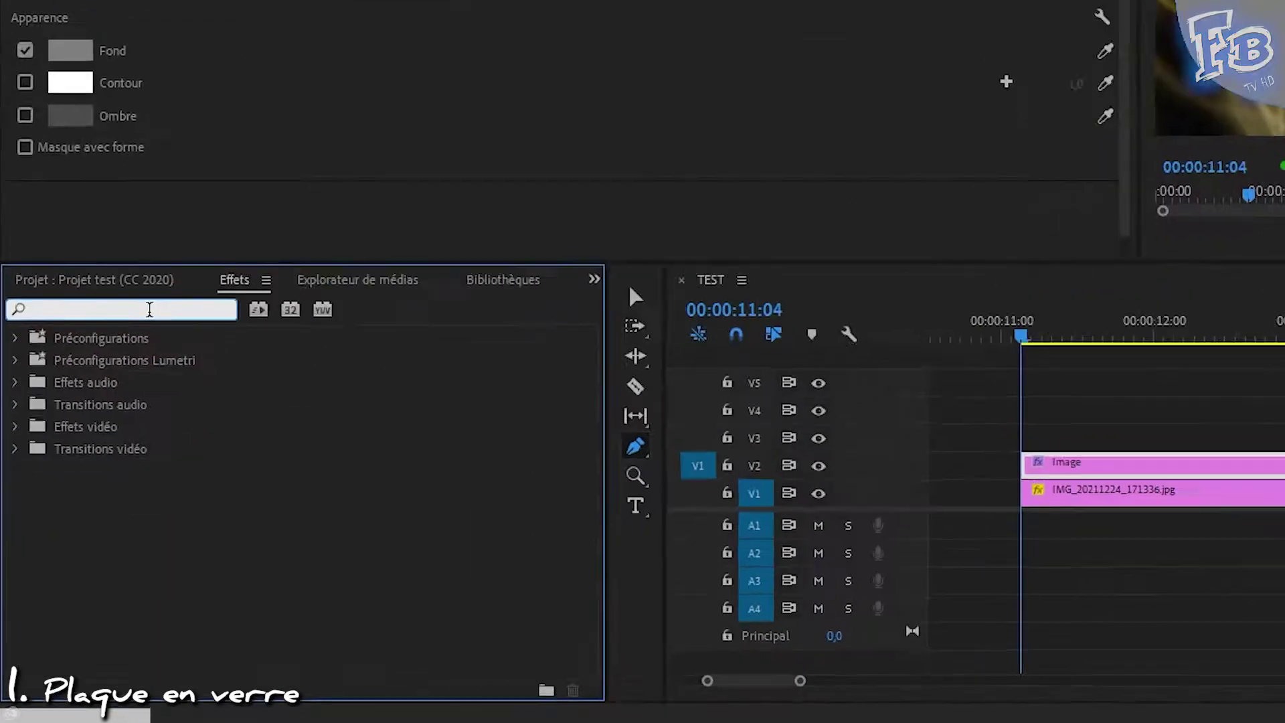
pyautogui.click(77, 490)
pyautogui.write('dégradé')
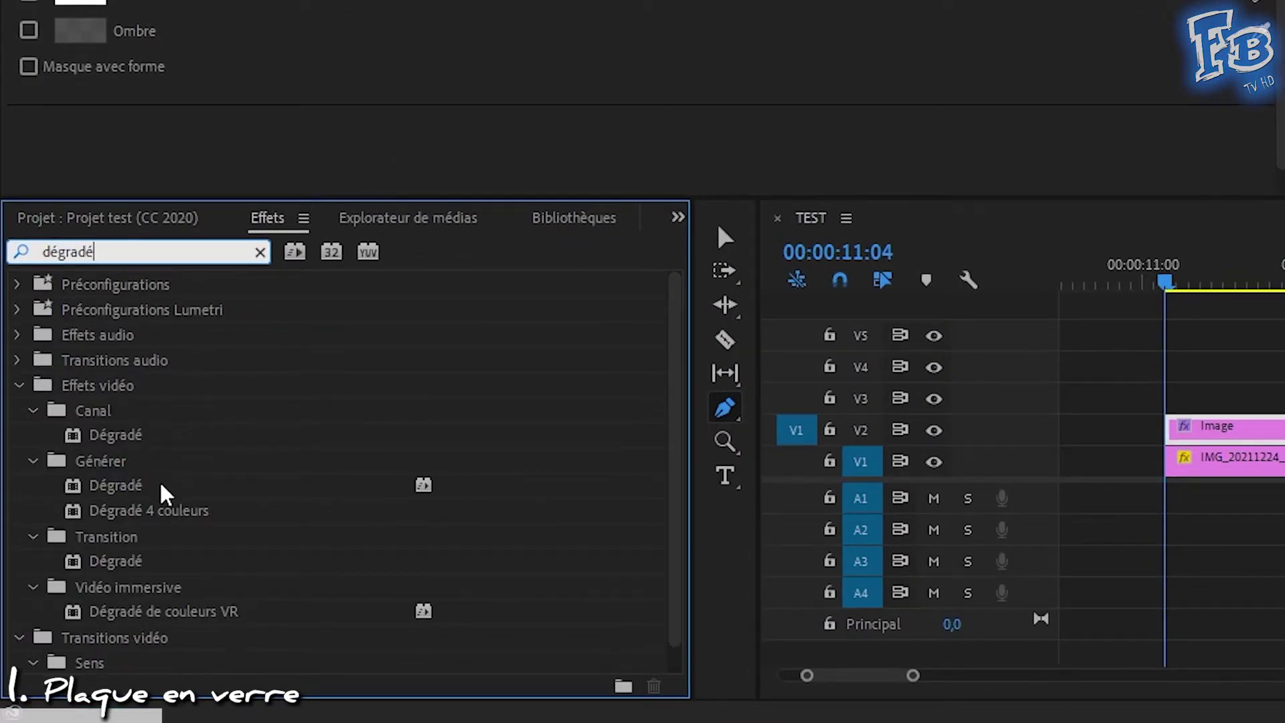
pyautogui.moveTo(143, 516)
pyautogui.mouseDown()
pyautogui.moveTo(311, 585)
pyautogui.moveTo(80, 82)
pyautogui.moveTo(100, 105)
pyautogui.mouseUp()
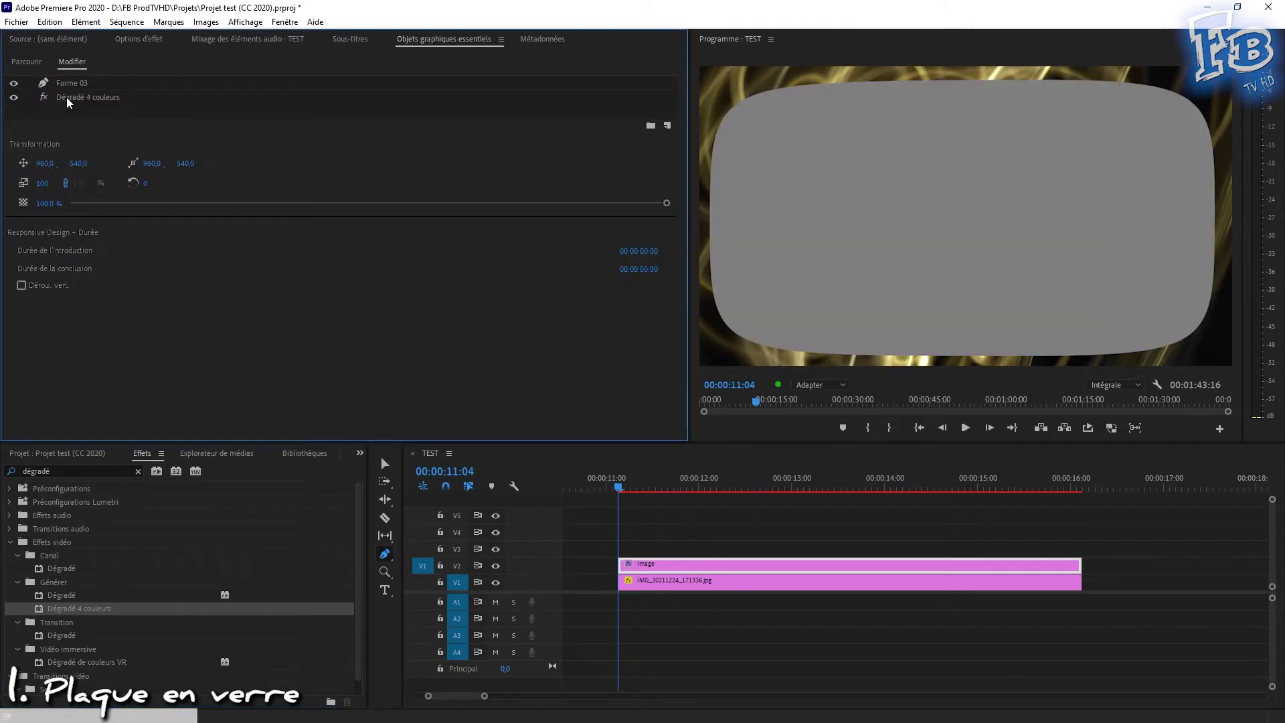
# Step: Move the gradient layer above the shape and select the Forme 03 layer
pyautogui.moveTo(36, 99); pyautogui.dragTo(115, 91)
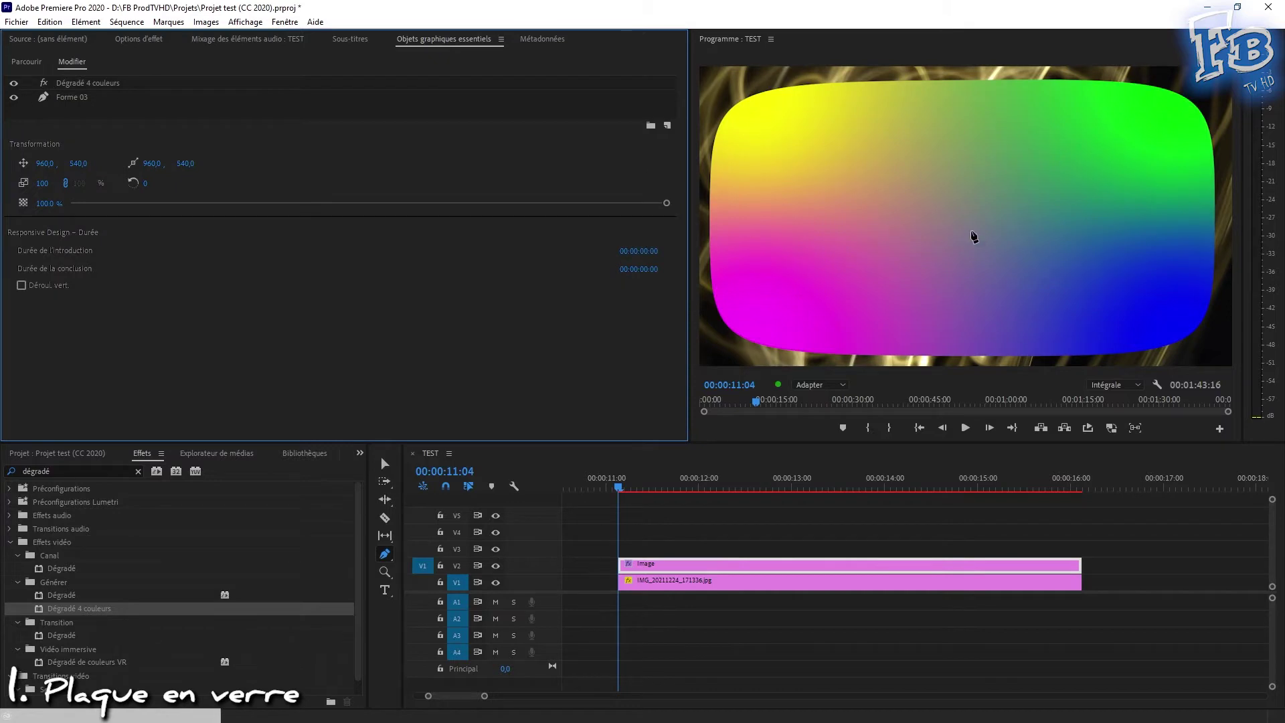
pyautogui.press('v')
pyautogui.click(74, 97)
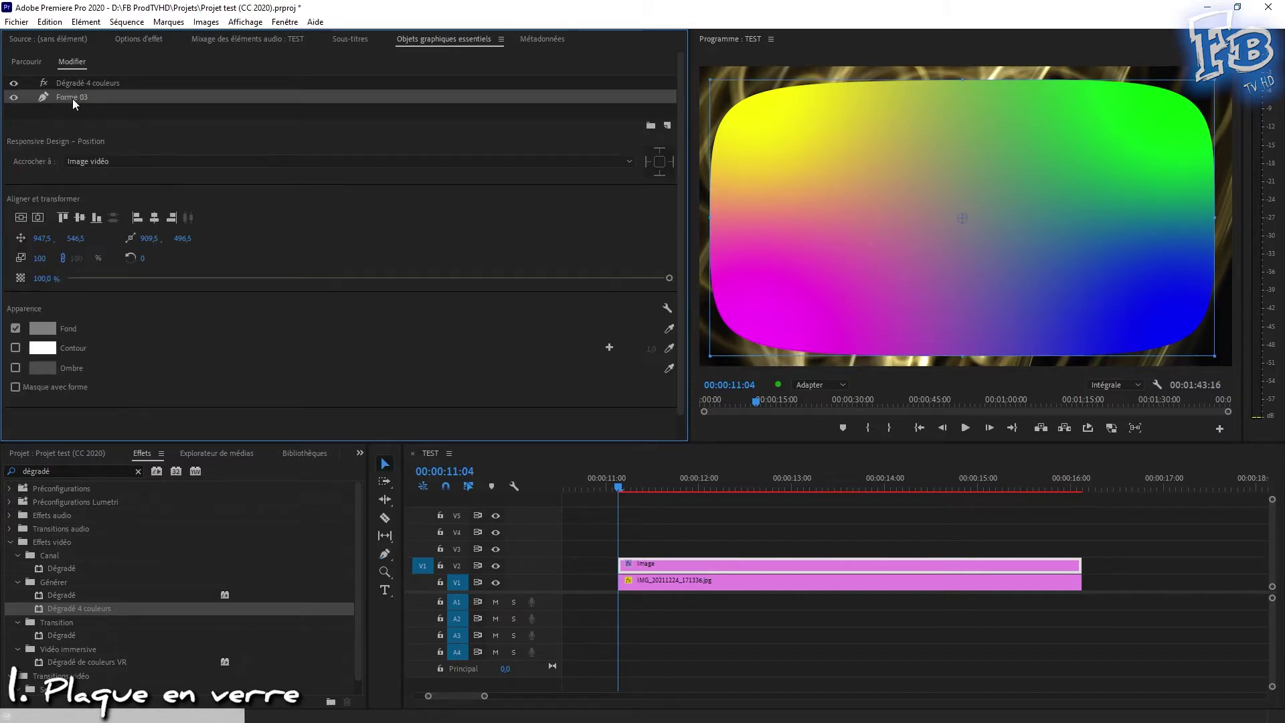
# Step: Rename the layers 'Plaque forme' and 'Couleur de plaque - dégradé'
pyautogui.doubleClick(72, 99)
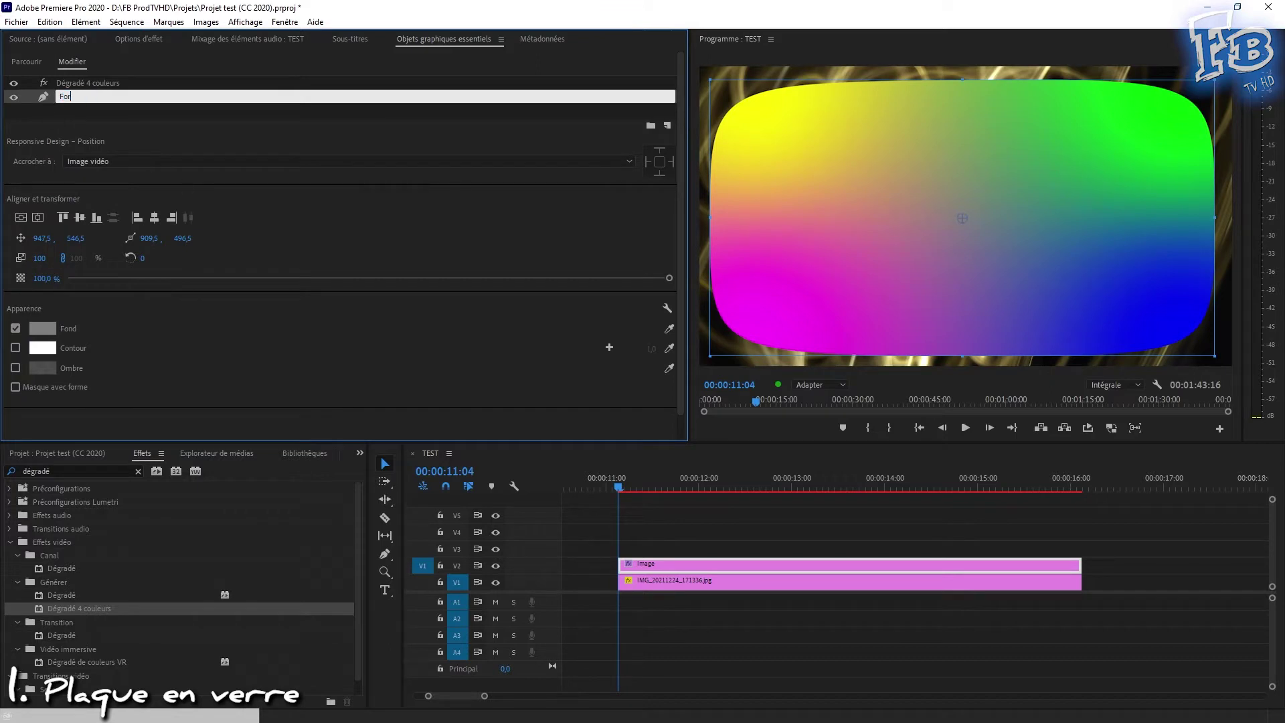
pyautogui.write('Plaque forme')
pyautogui.press('Return')
pyautogui.doubleClick(89, 82)
pyautogui.write('Couleur de plaque - dé')
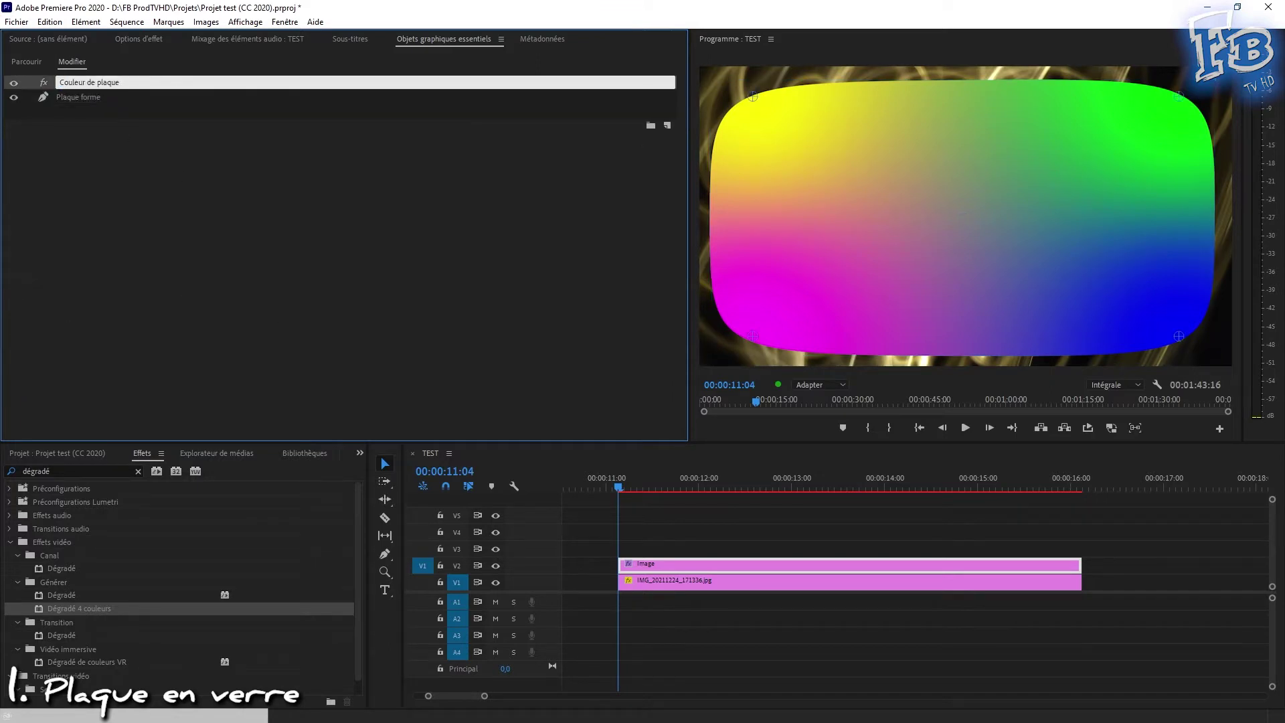
pyautogui.write('gradé')
pyautogui.press('Return')
pyautogui.click(163, 39)
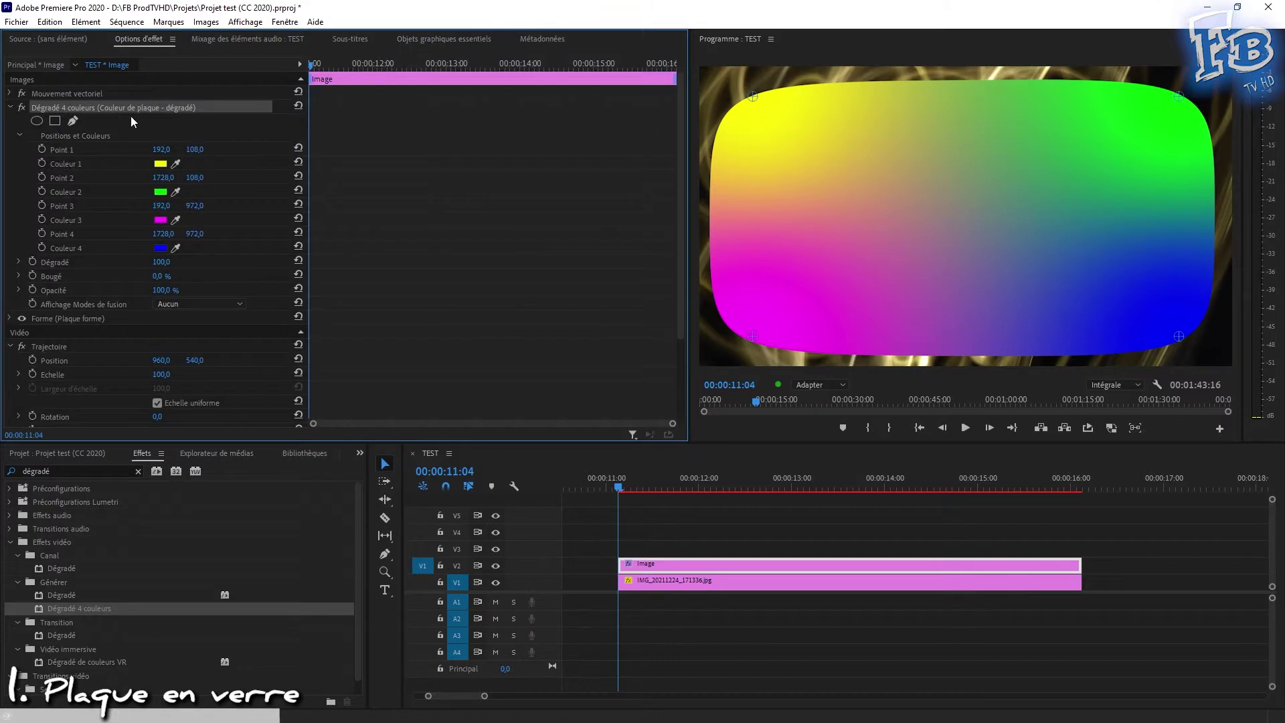
# Step: Set the four gradient colours to dark grey and white
pyautogui.click(160, 163)
pyautogui.click(556, 149)
pyautogui.click(160, 191)
pyautogui.click(556, 149)
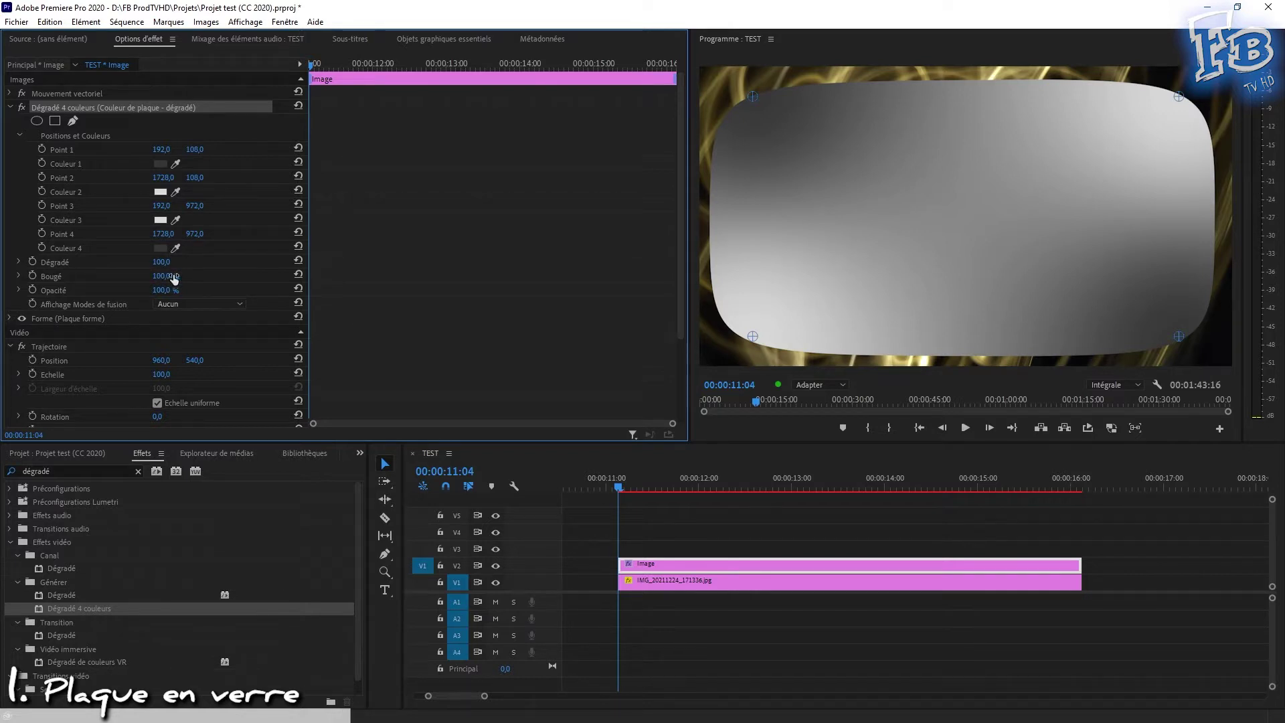
# Step: Set the gradient opacity to 8% and choose its blend mode
pyautogui.click(159, 291)
pyautogui.write('8')
pyautogui.press('Return')
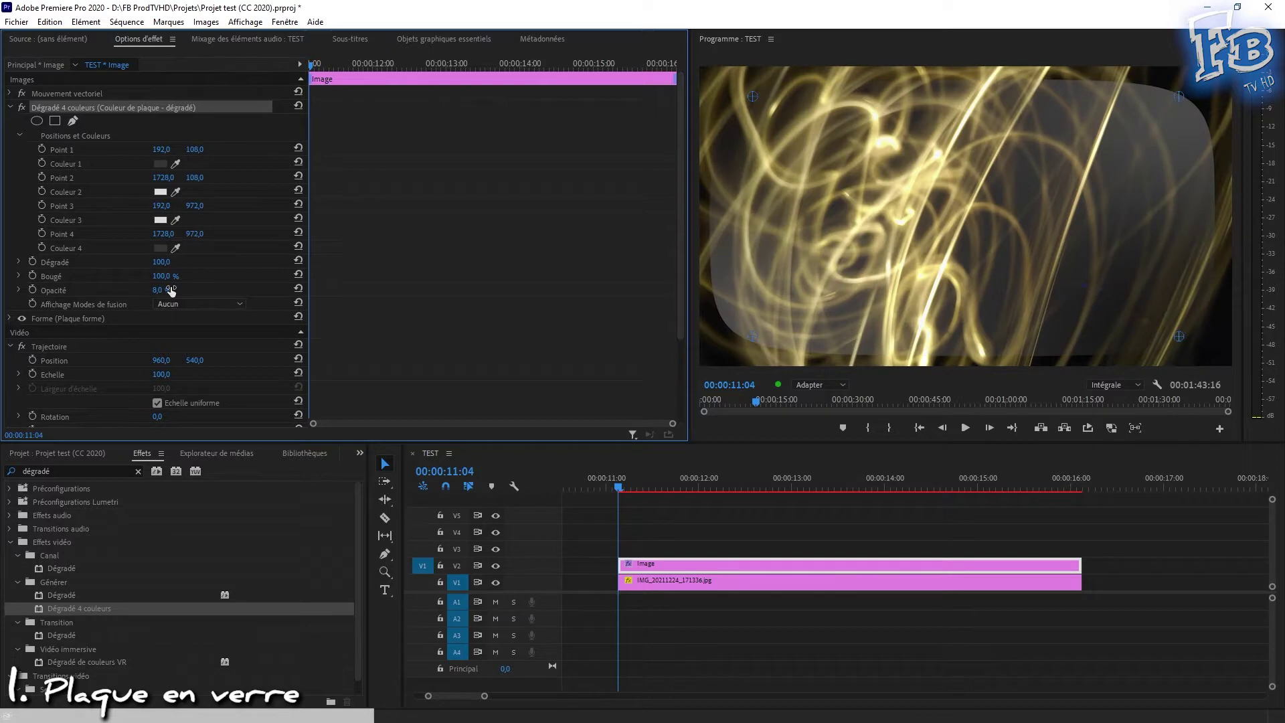
pyautogui.click(180, 305)
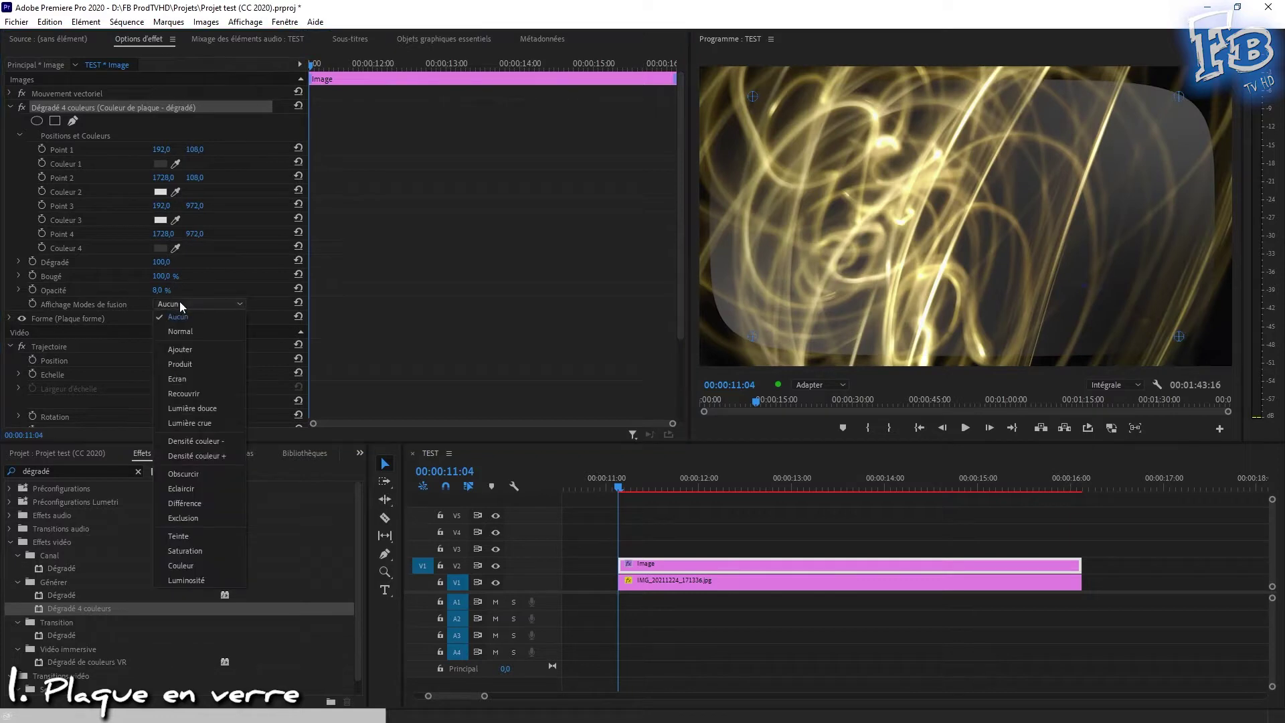
pyautogui.click(181, 329)
pyautogui.click(178, 110)
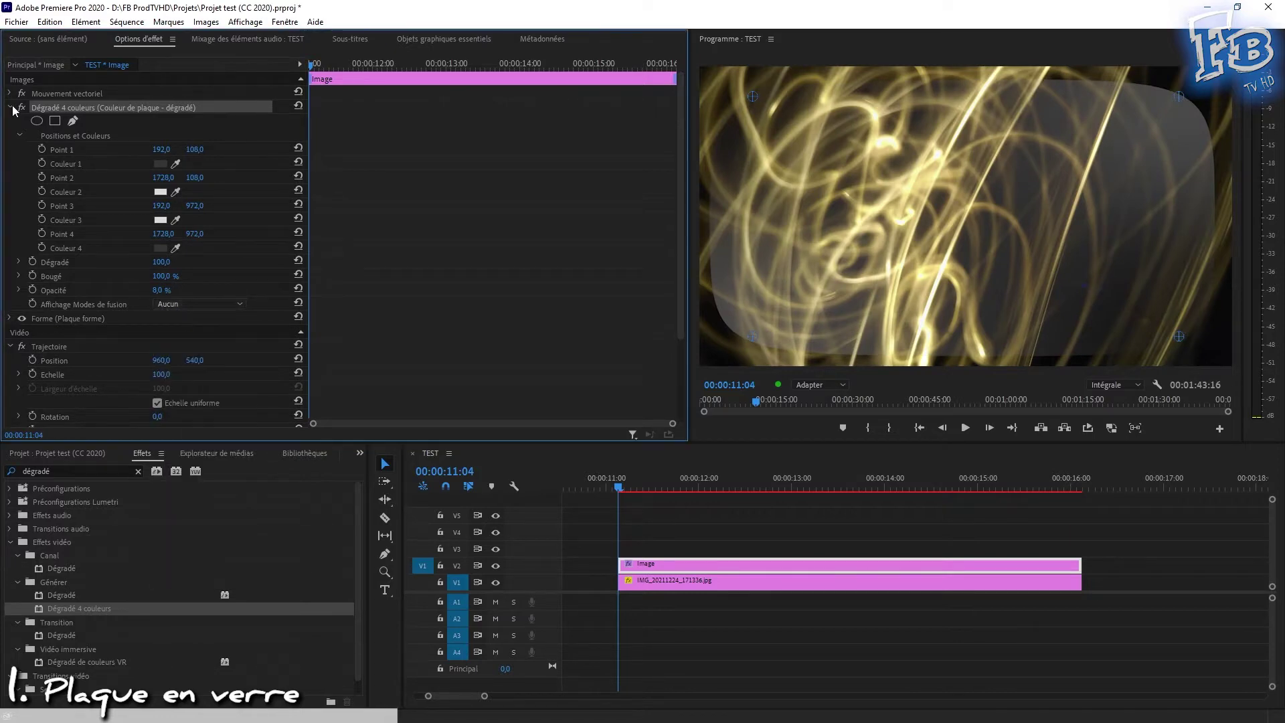
pyautogui.click(439, 38)
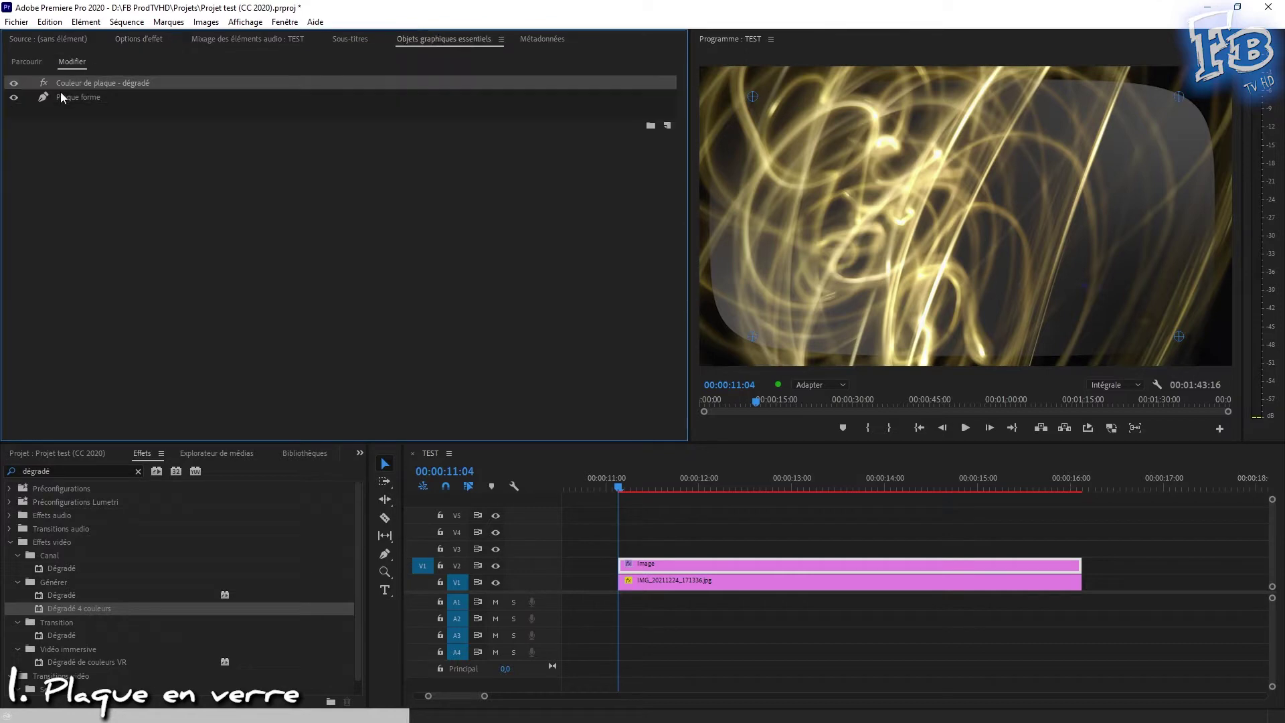
# Step: Duplicate the Plaque forme layer
pyautogui.click(44, 98)
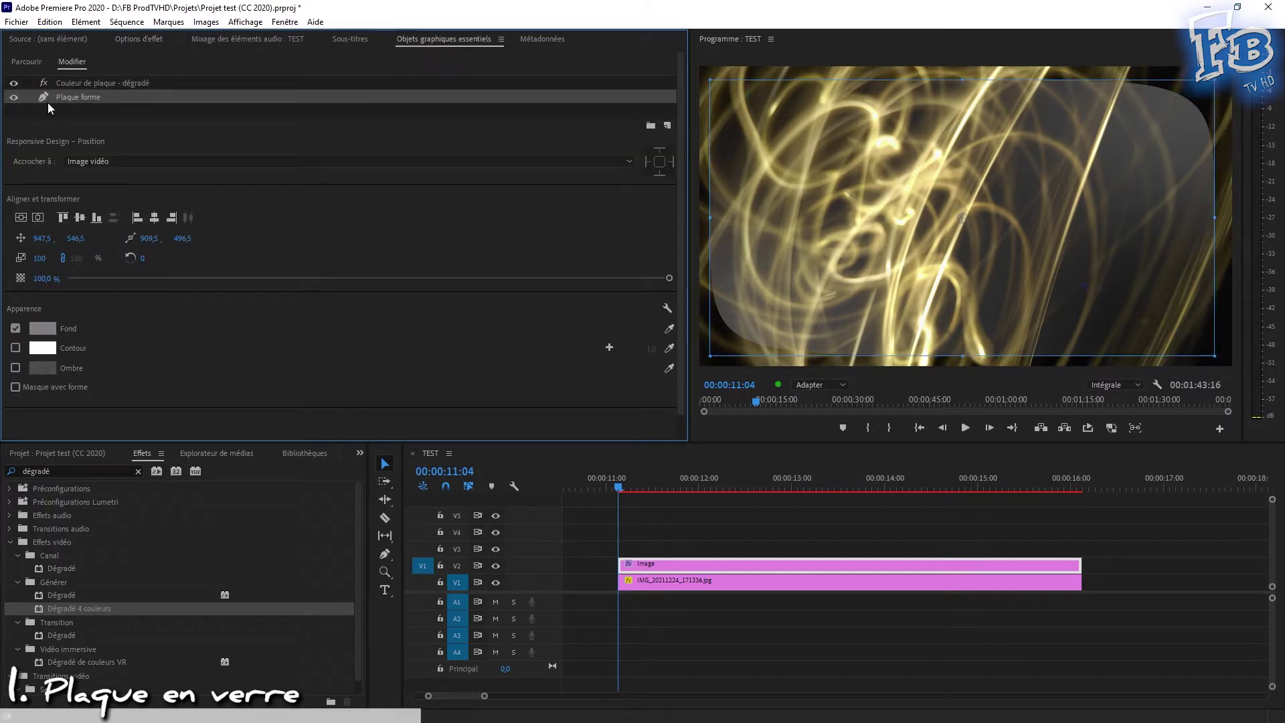
pyautogui.hotkey('ctrl', 'c')
pyautogui.hotkey('ctrl', 'v')
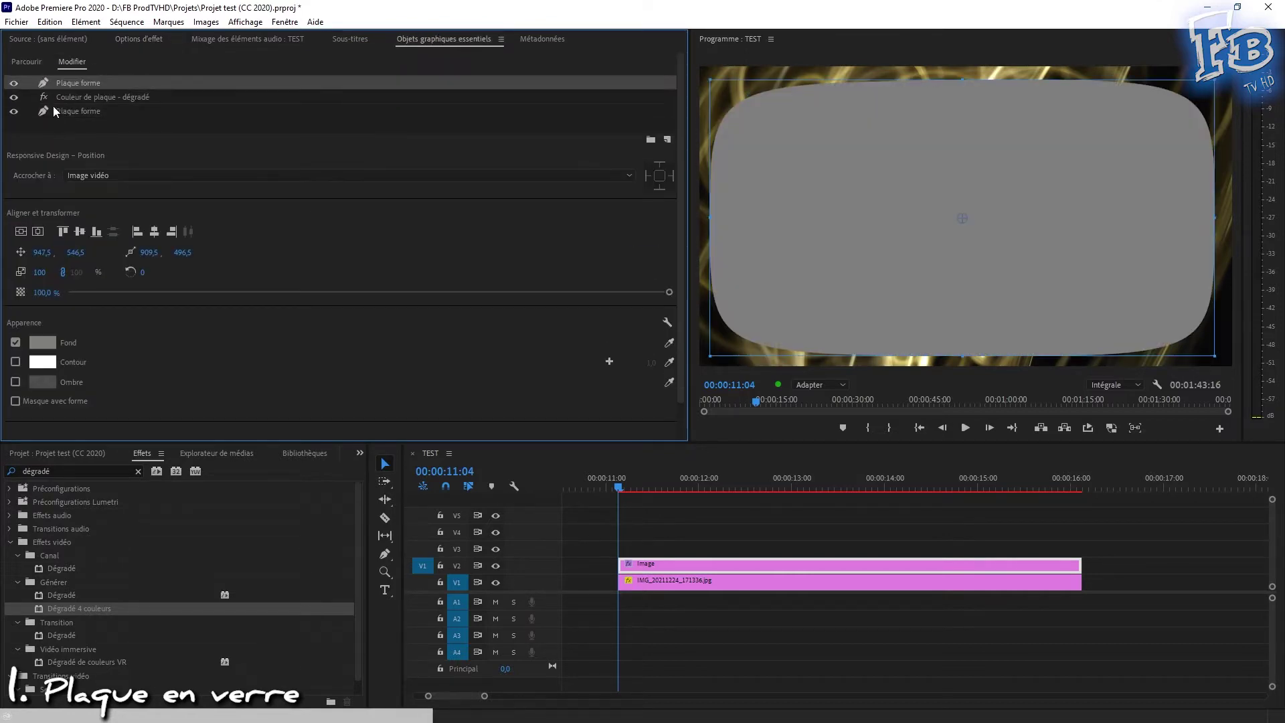
# Step: Give the duplicate plate no fill and a near-black 1A1A1A outline
pyautogui.click(16, 329)
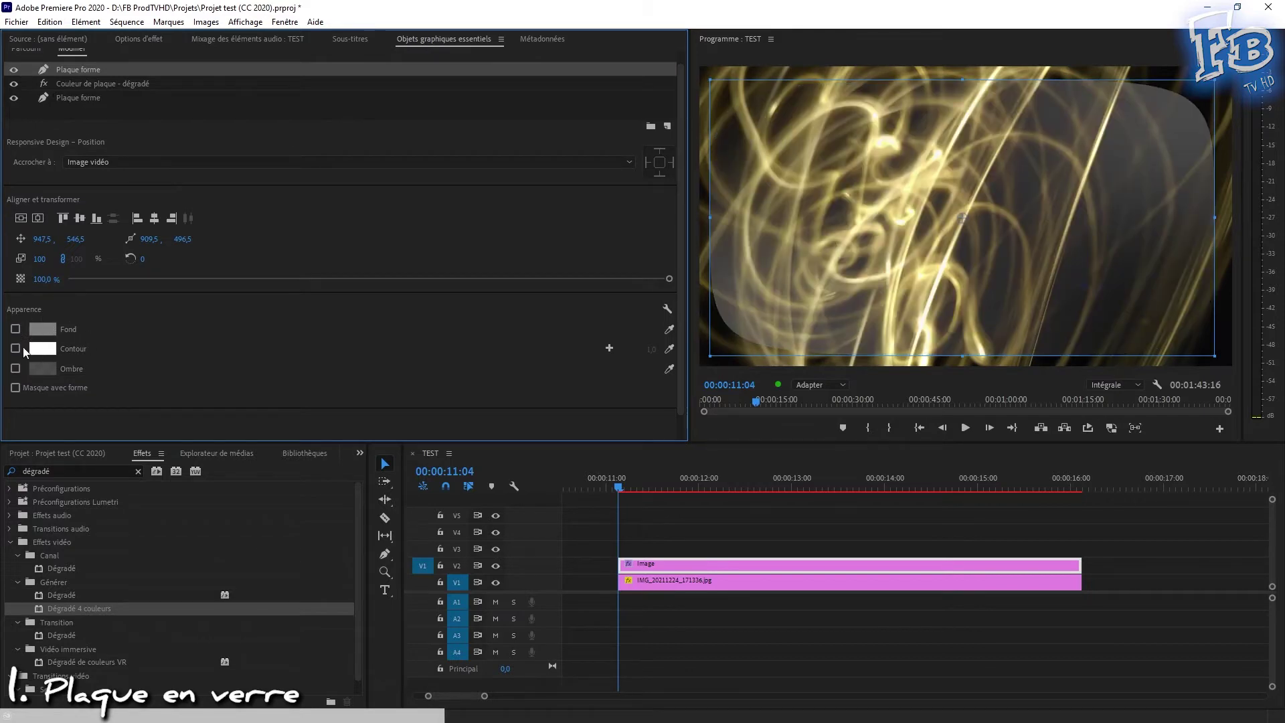
pyautogui.click(16, 348)
pyautogui.scroll(-1, 188, 315)
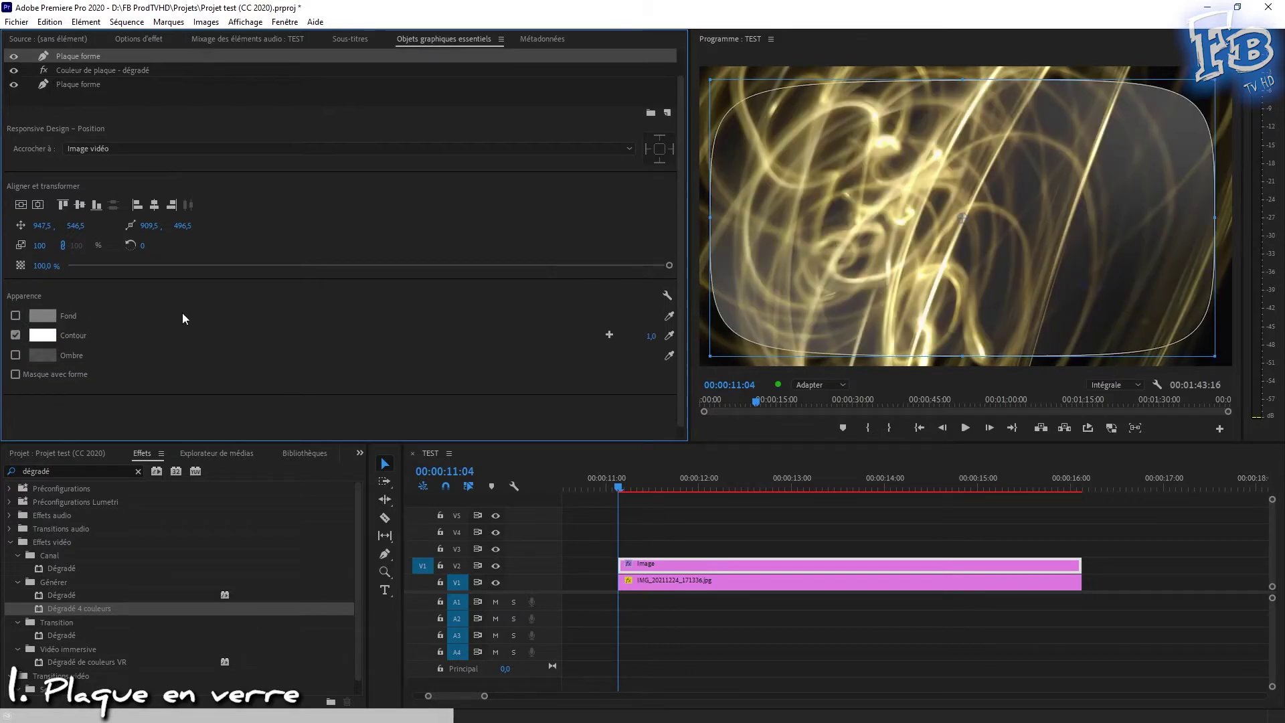
pyautogui.click(42, 340)
pyautogui.moveTo(268, 171); pyautogui.dragTo(249, 173)
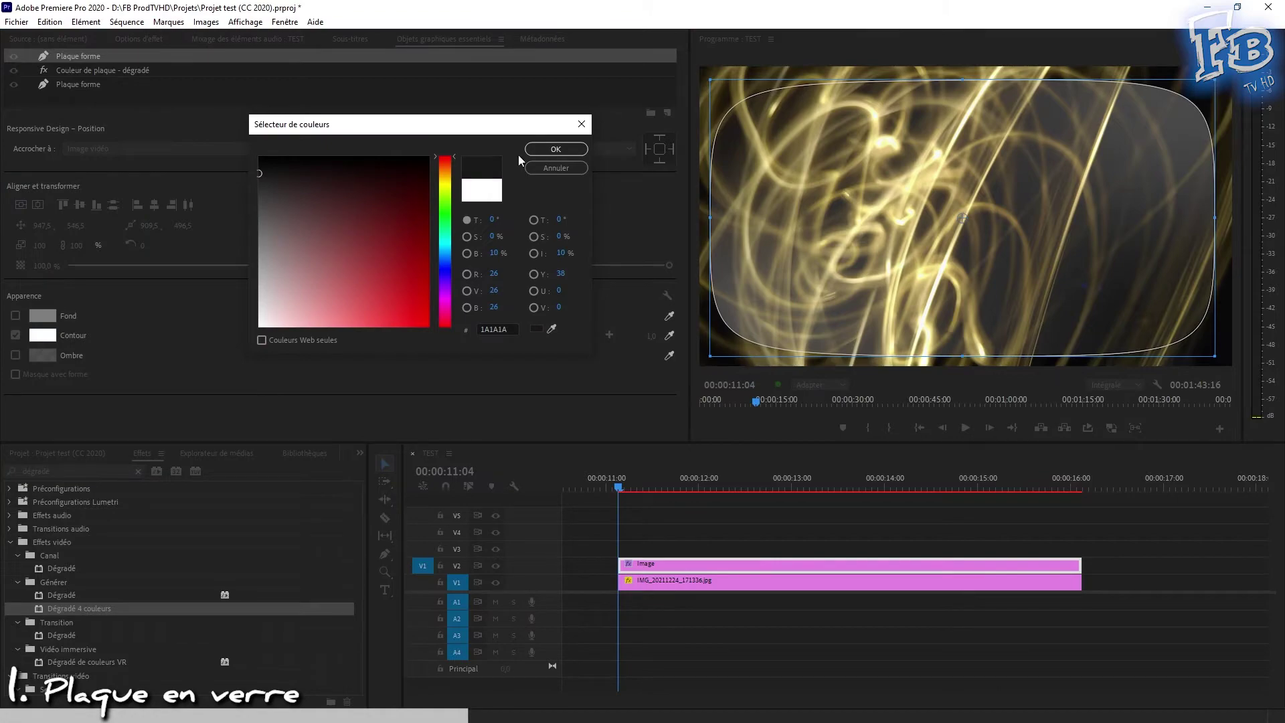
pyautogui.click(270, 181)
pyautogui.click(556, 149)
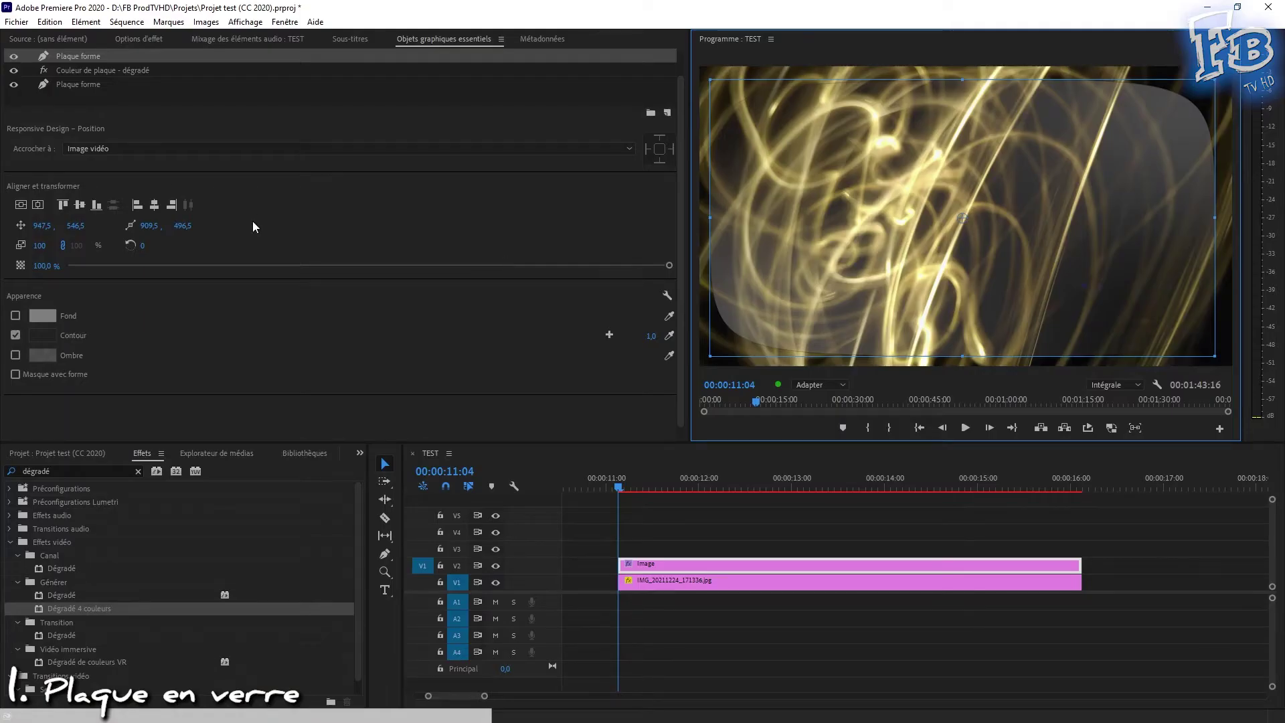
# Step: Enable a drop shadow on the outlined plate and raise its opacity to 91%
pyautogui.click(15, 355)
pyautogui.scroll(-3, 101, 295)
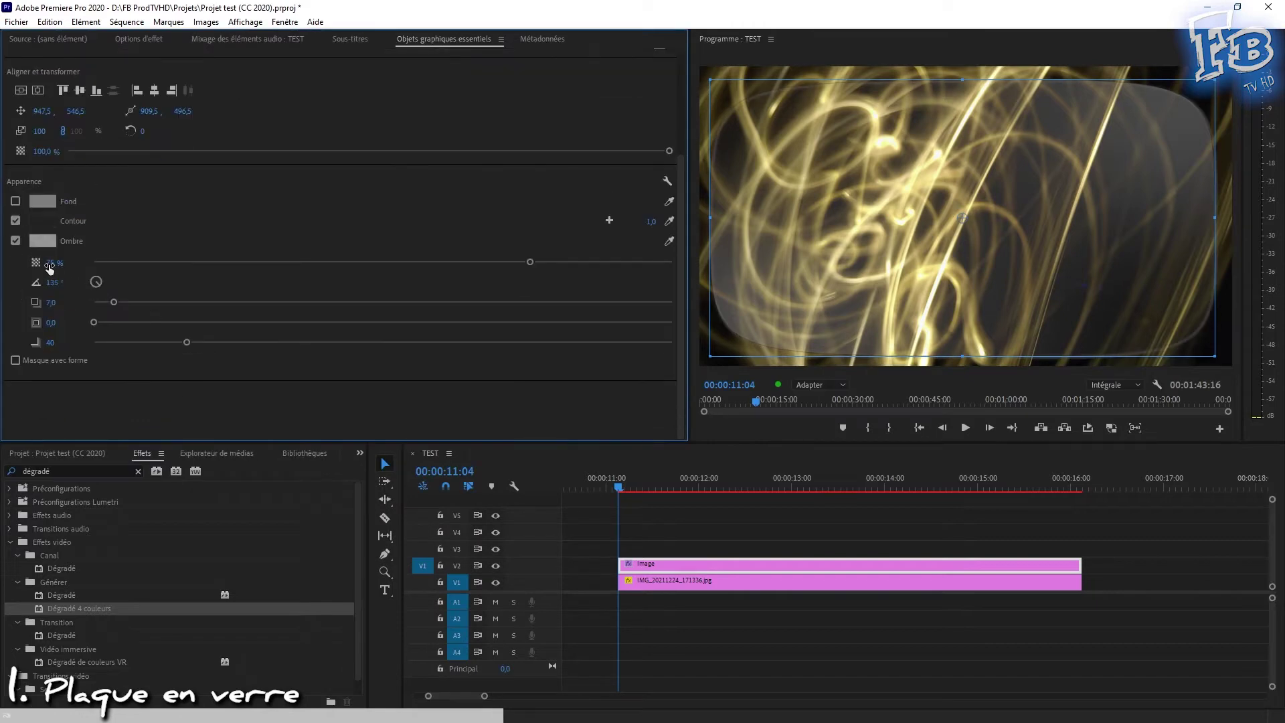
pyautogui.moveTo(49, 268); pyautogui.dragTo(67, 343)
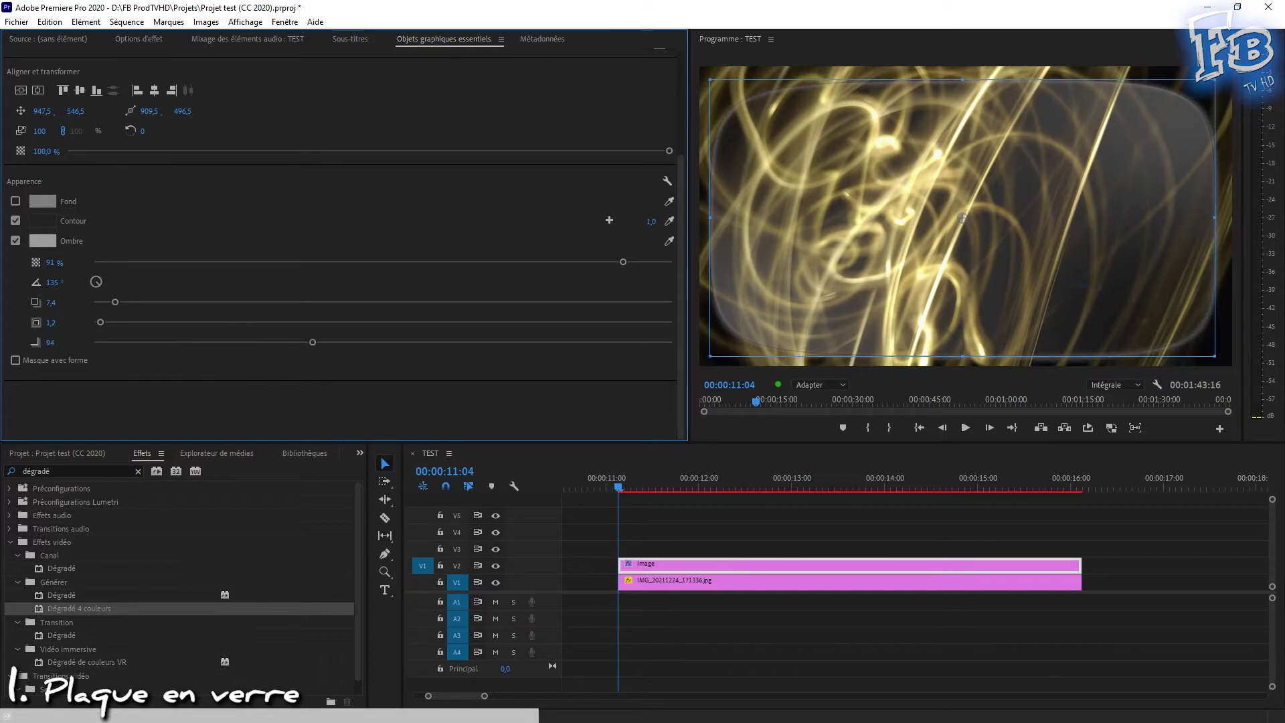
# Step: Preview the plate full screen, then add the title text layer Effet "plaque de verre"
pyautogui.hotkey('ctrl', '`')
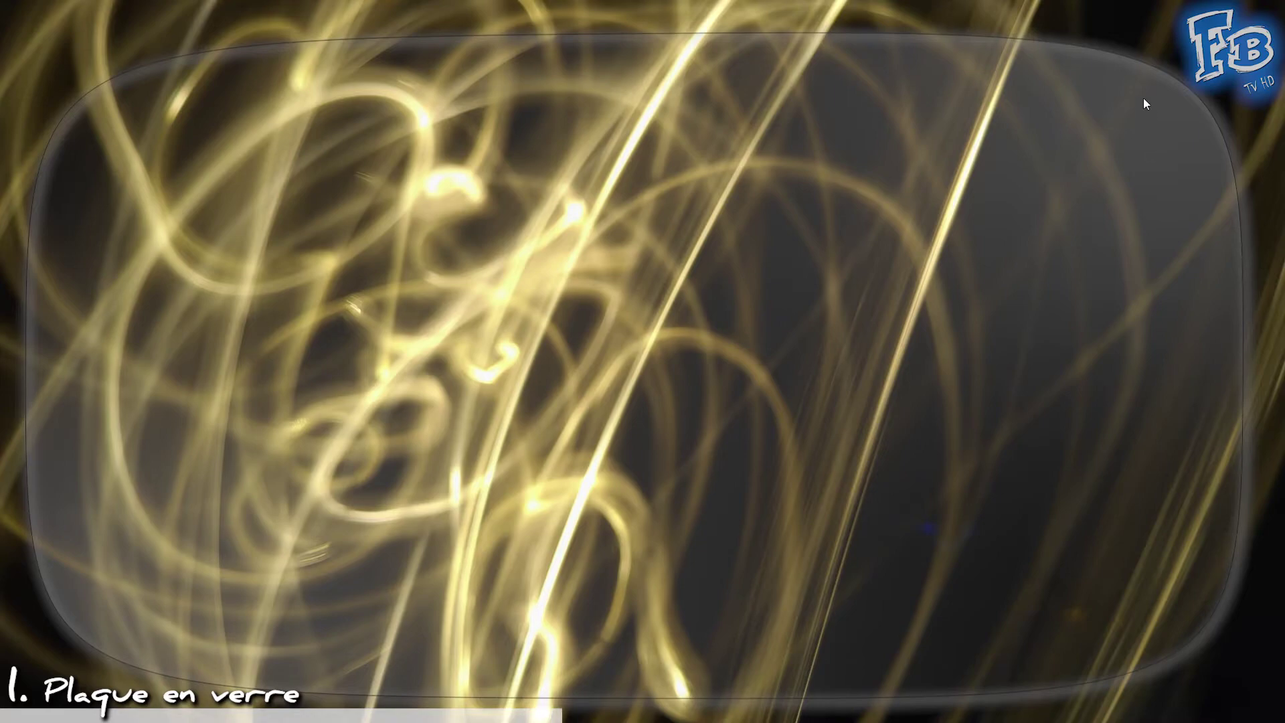
pyautogui.hotkey('ctrl', '`')
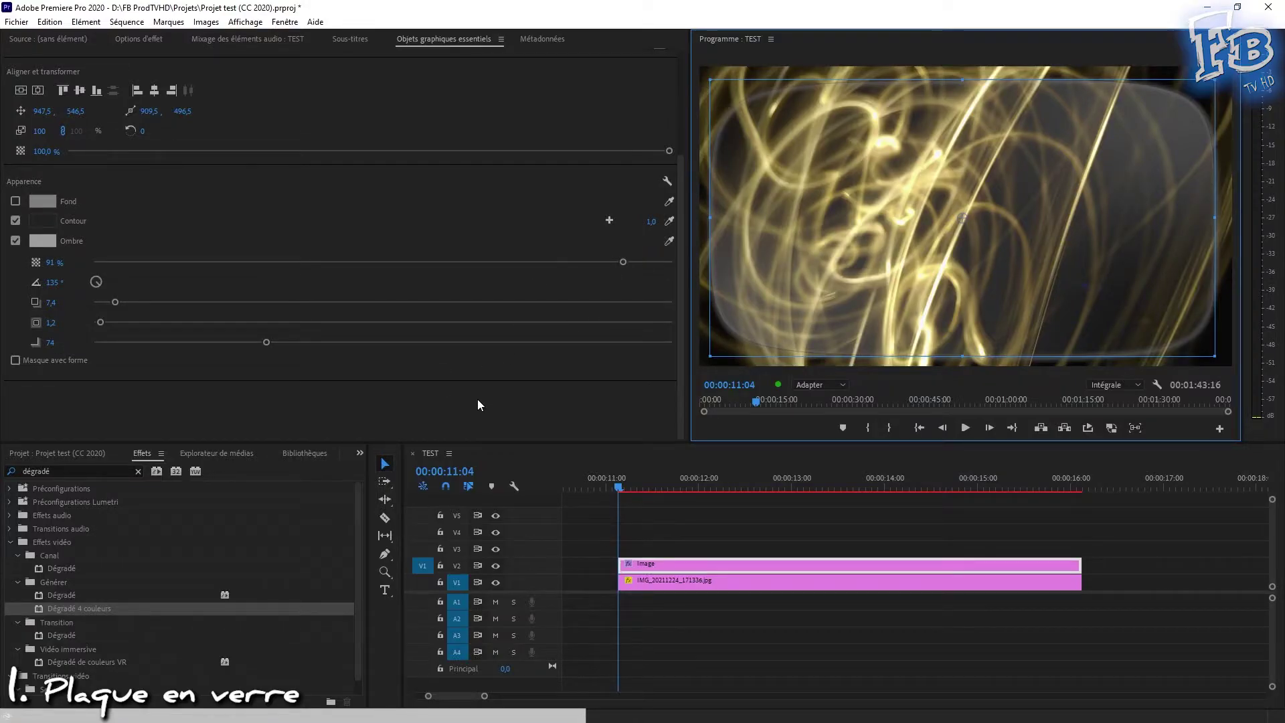
pyautogui.scroll(5, 476, 399)
pyautogui.click(668, 139)
pyautogui.click(676, 152)
pyautogui.write('Plaque de')
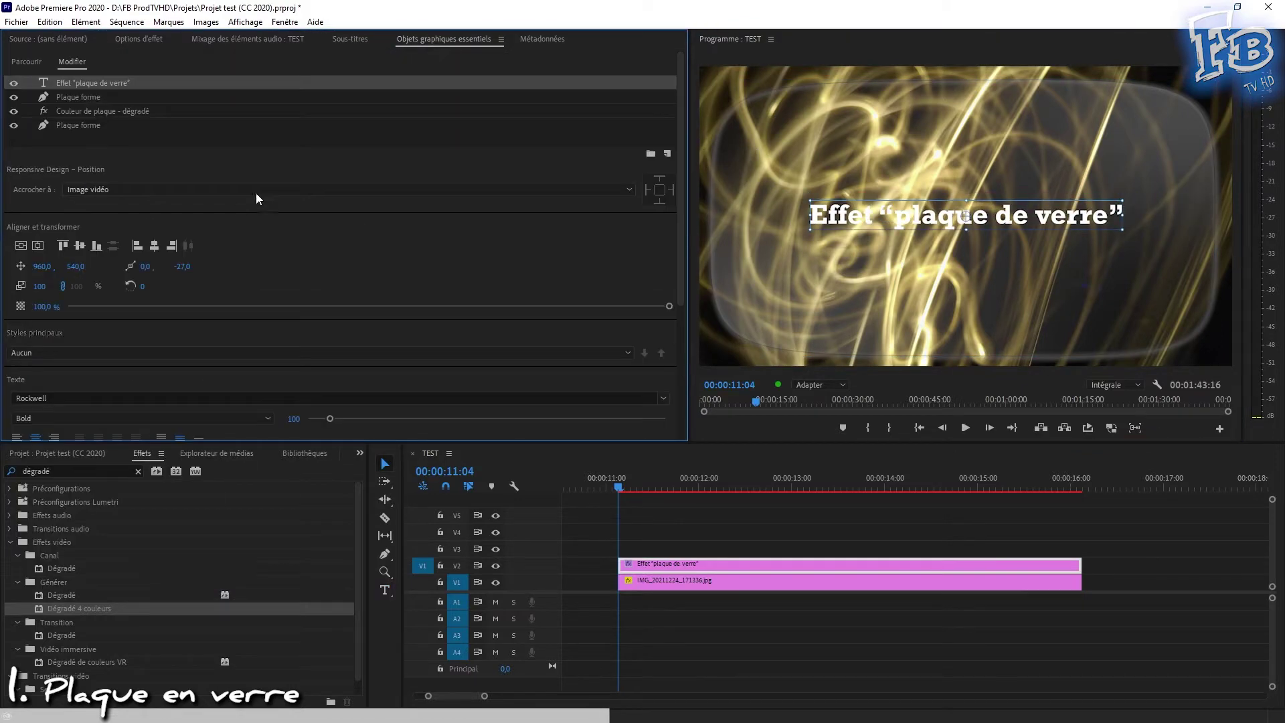
pyautogui.click(146, 143)
pyautogui.moveTo(87, 471); pyautogui.dragTo(6, 476)
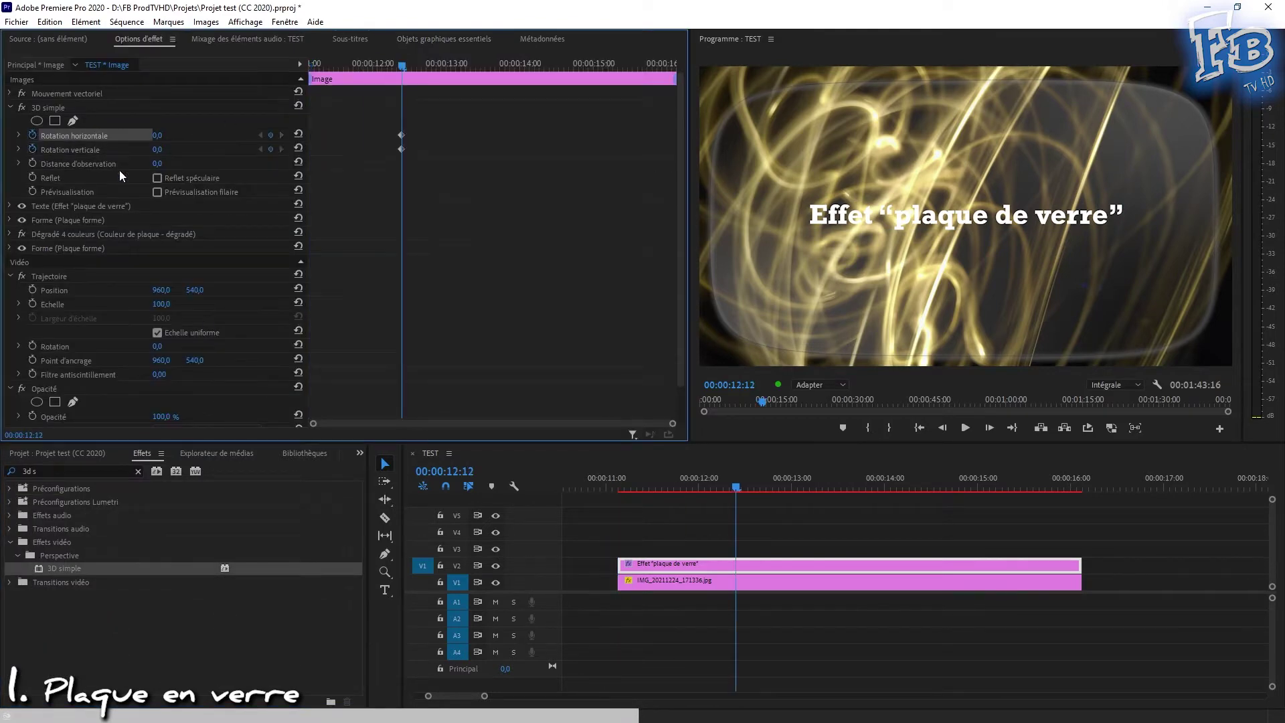
# Step: Tilt the plate 18° in vertical rotation and make the rotation keyframes Bézier
pyautogui.moveTo(156, 150); pyautogui.dragTo(169, 149)
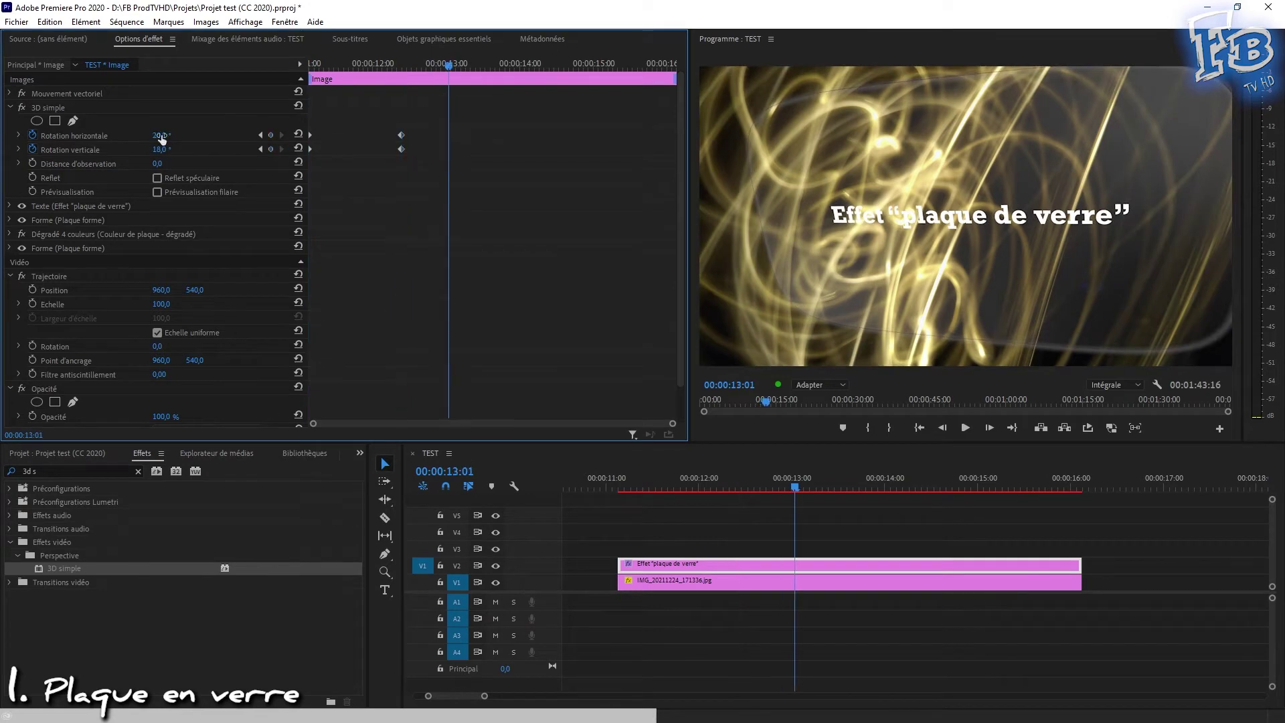
pyautogui.rightClick(400, 147)
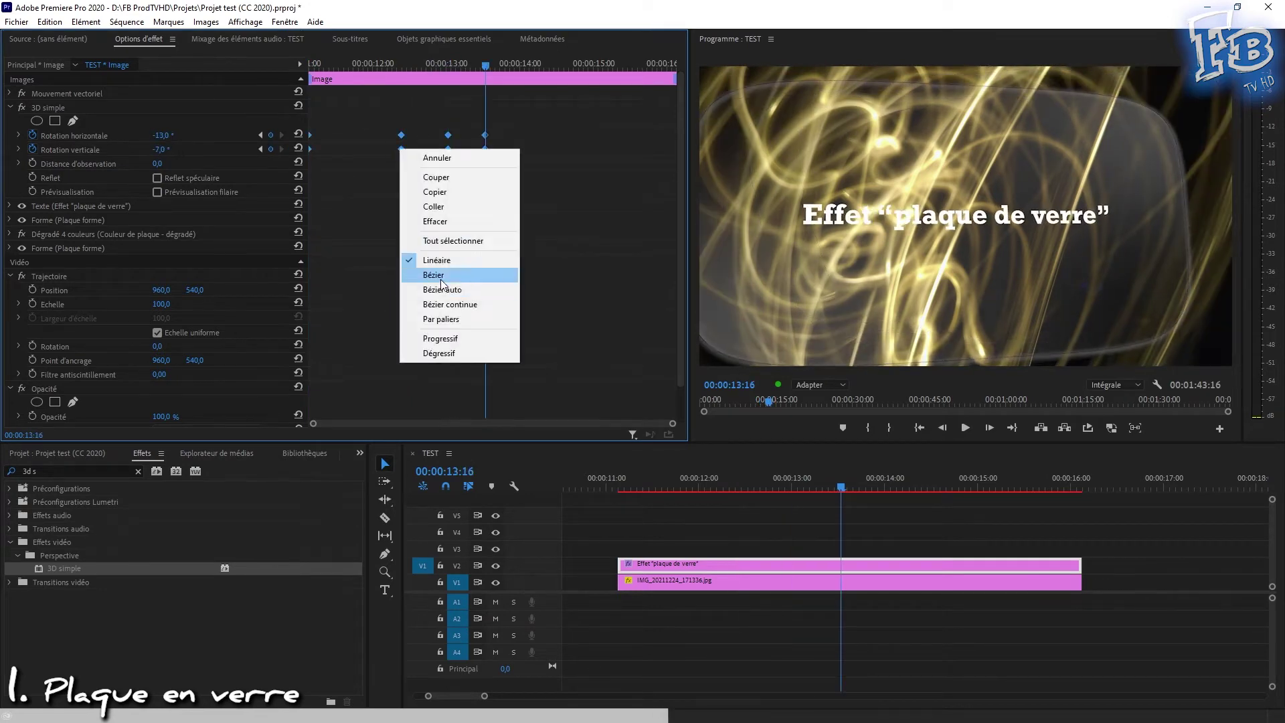
pyautogui.click(435, 273)
# Step: Ease the horizontal rotation speed curve and play back the swinging plate
pyautogui.click(18, 135)
pyautogui.click(18, 222)
pyautogui.moveTo(390, 194); pyautogui.dragTo(327, 203)
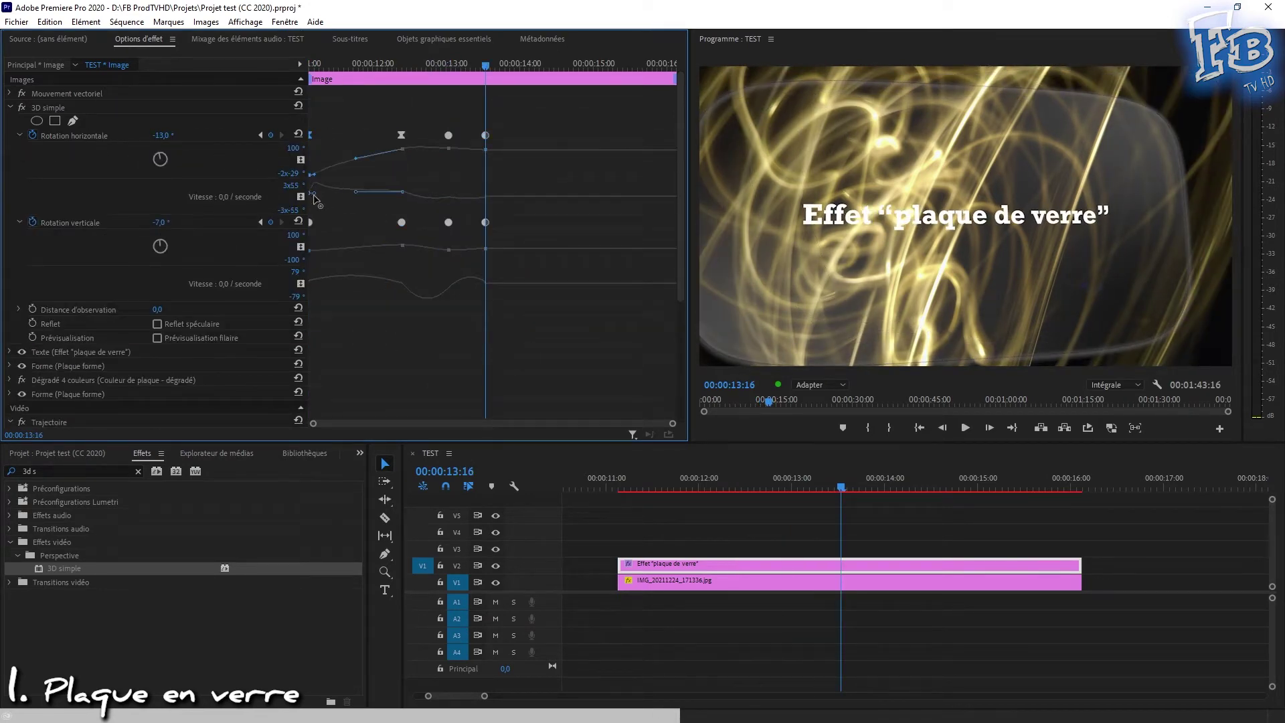
pyautogui.press('space')
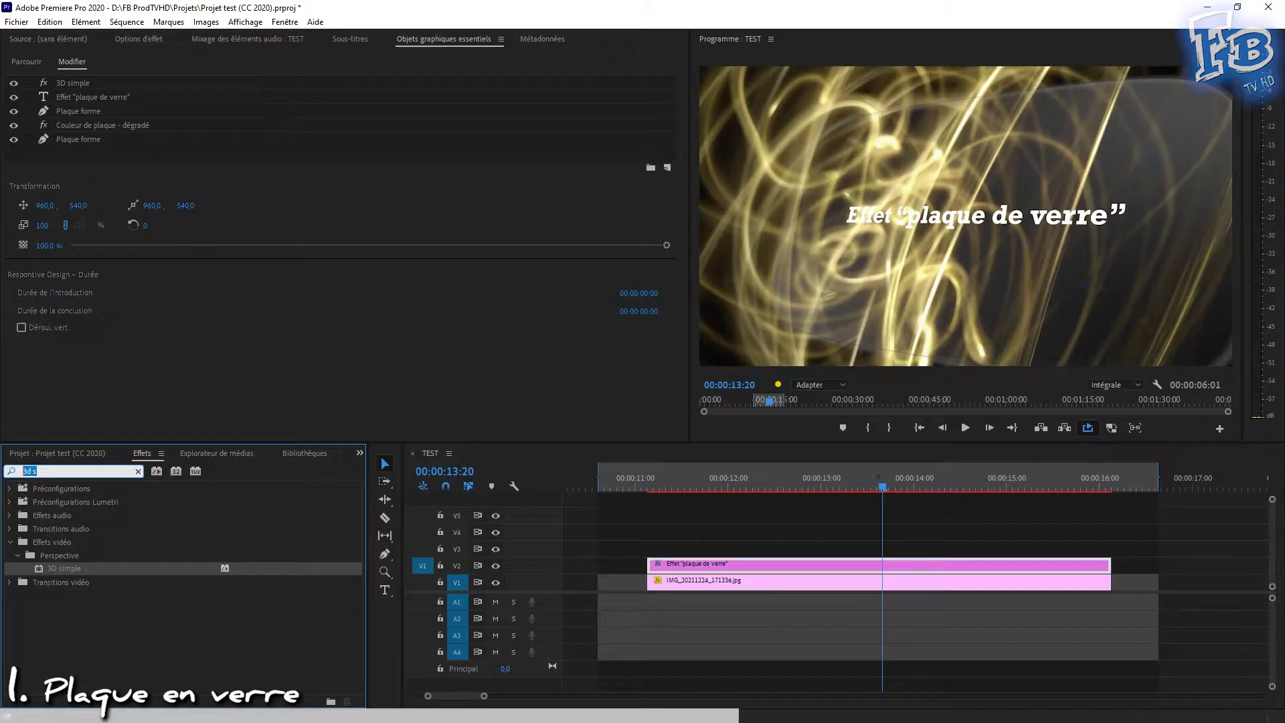
pyautogui.write('flou ga')
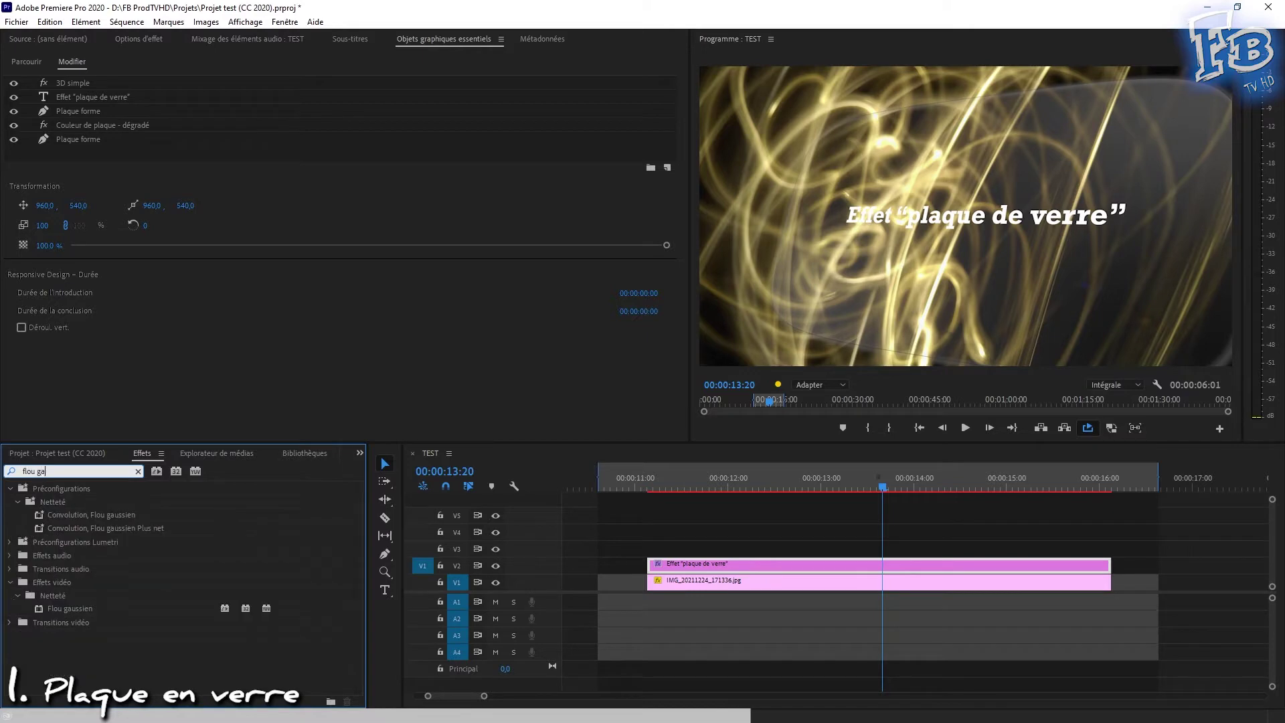
# Step: Apply Flou gaussien at blur 372 and turn on Reflet spéculaire in 3D simple
pyautogui.moveTo(97, 604); pyautogui.dragTo(128, 593)
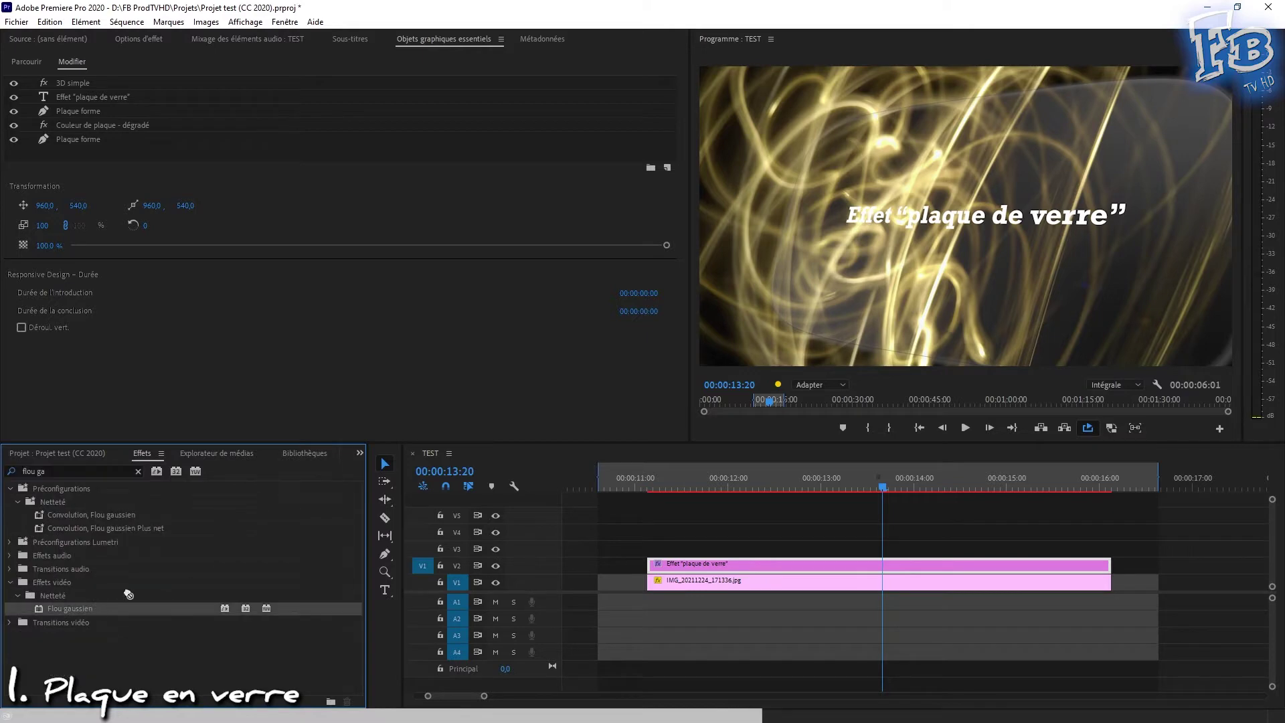
pyautogui.moveTo(59, 167); pyautogui.dragTo(55, 150)
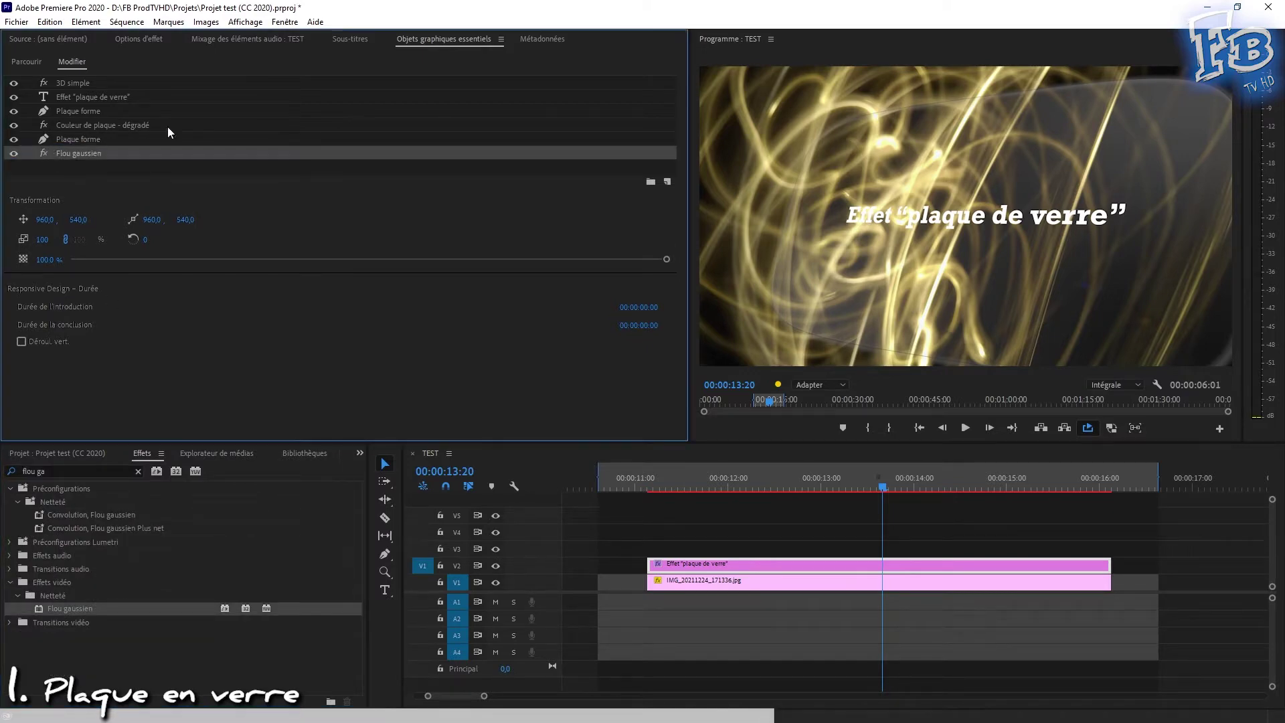
pyautogui.click(143, 39)
pyautogui.scroll(-2, 519, 356)
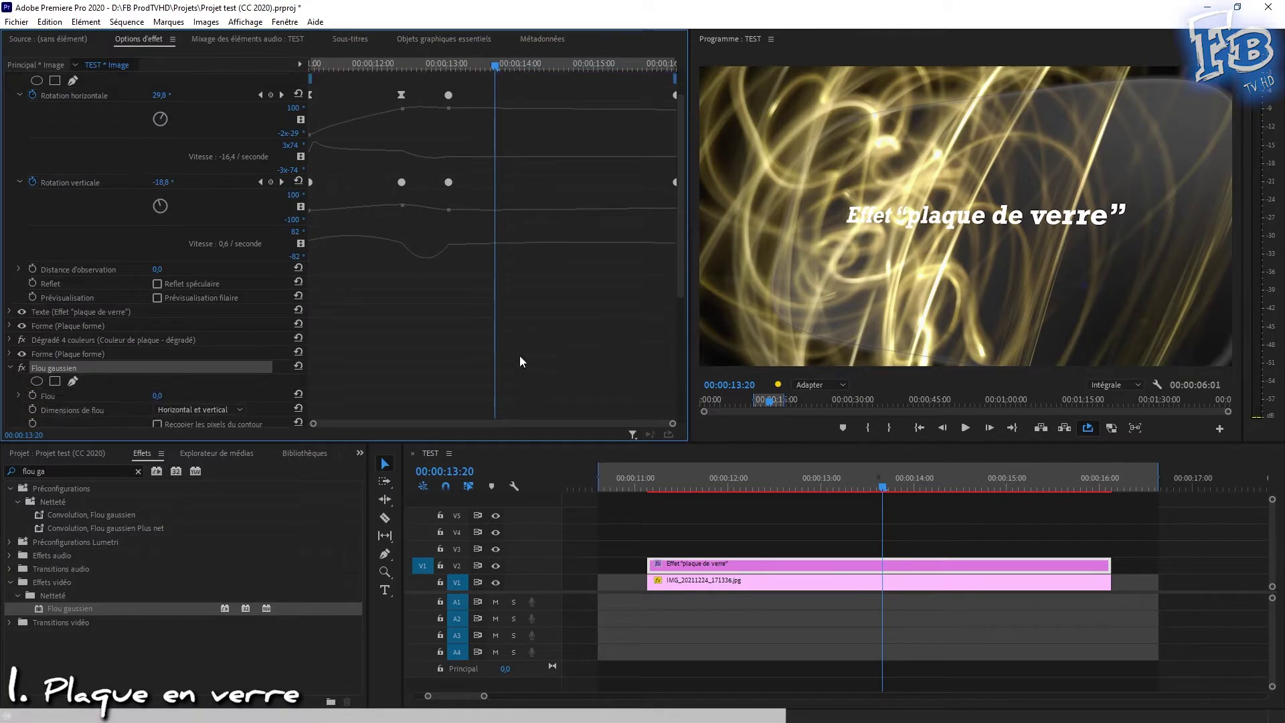
pyautogui.scroll(-2, 518, 352)
pyautogui.scroll(-3, 509, 355)
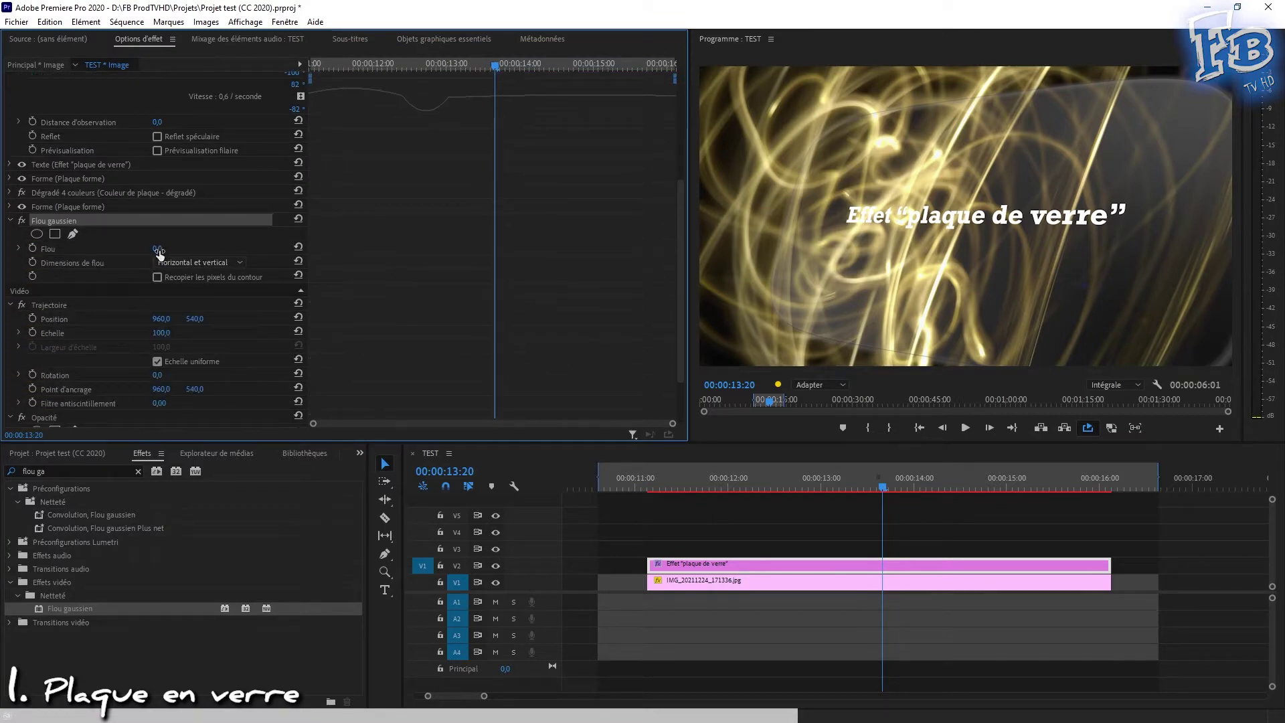
pyautogui.moveTo(157, 248)
pyautogui.mouseDown()
pyautogui.moveTo(281, 248)
pyautogui.moveTo(162, 248)
pyautogui.mouseUp()
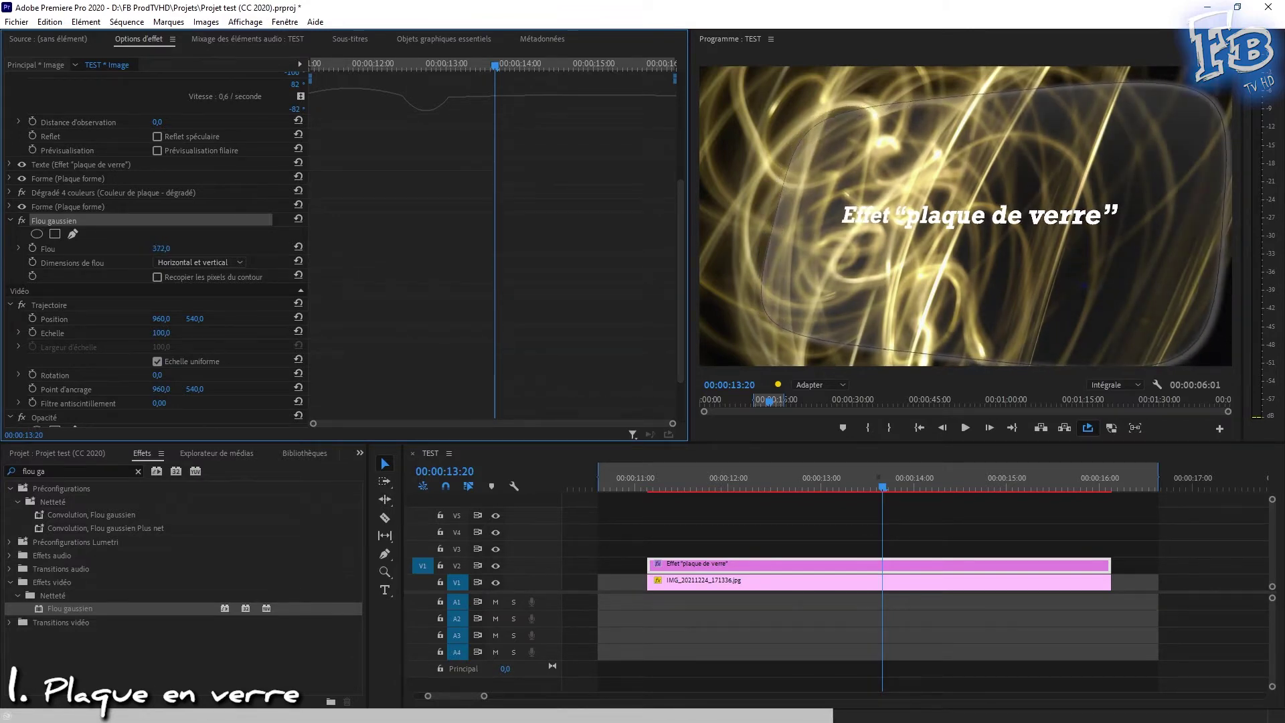
pyautogui.click(47, 455)
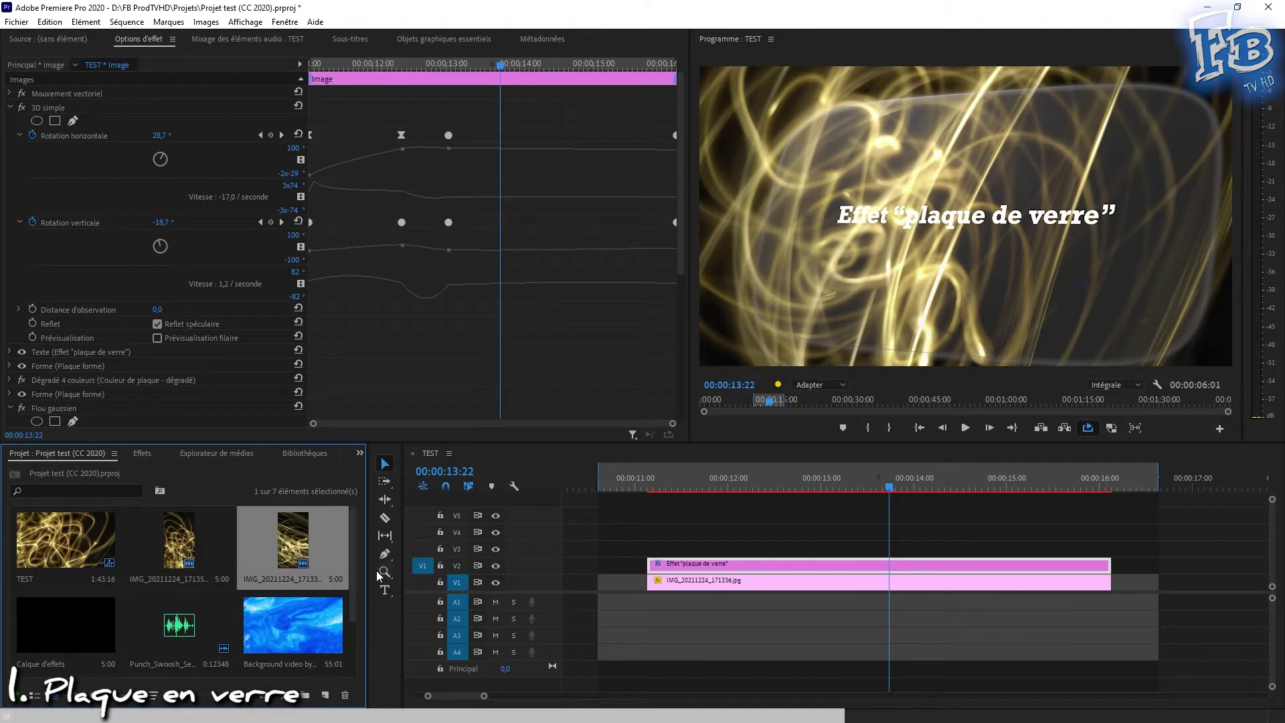
# Step: Preview the Glass Texture image and apply Placage de texture to the glass graphic
pyautogui.moveTo(356, 536); pyautogui.dragTo(359, 596)
pyautogui.doubleClick(33, 629)
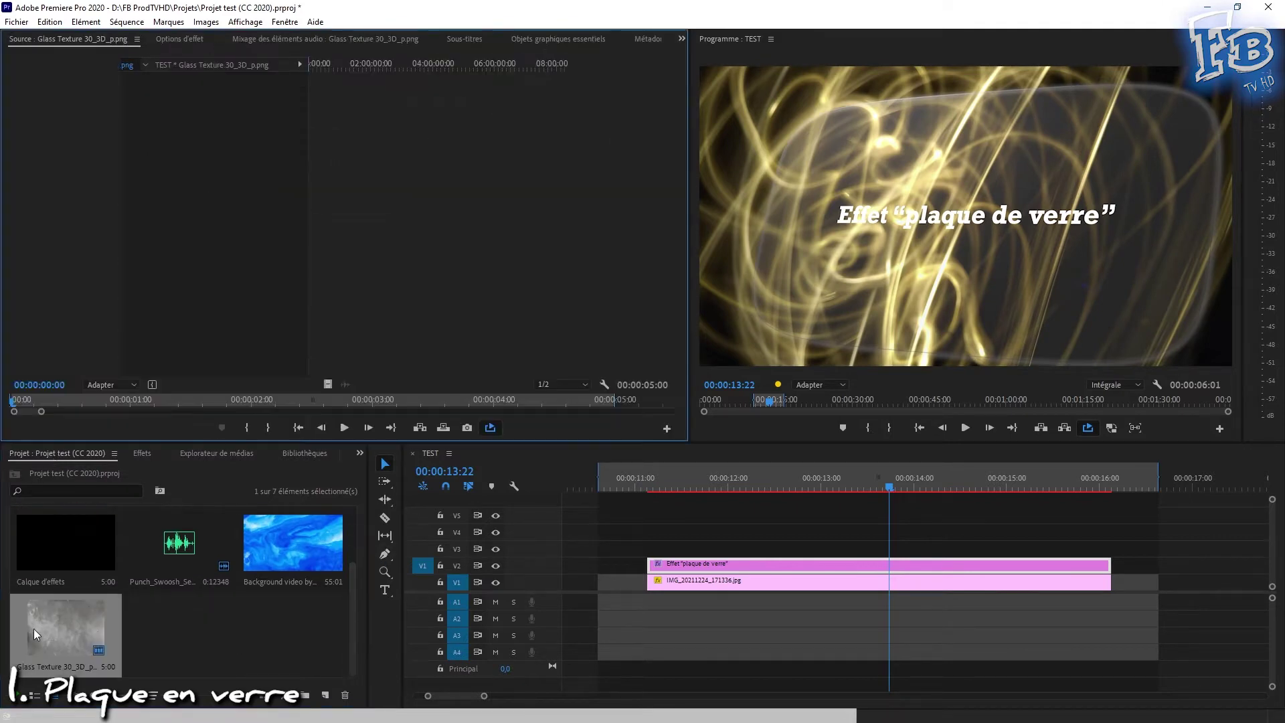
pyautogui.write('placage')
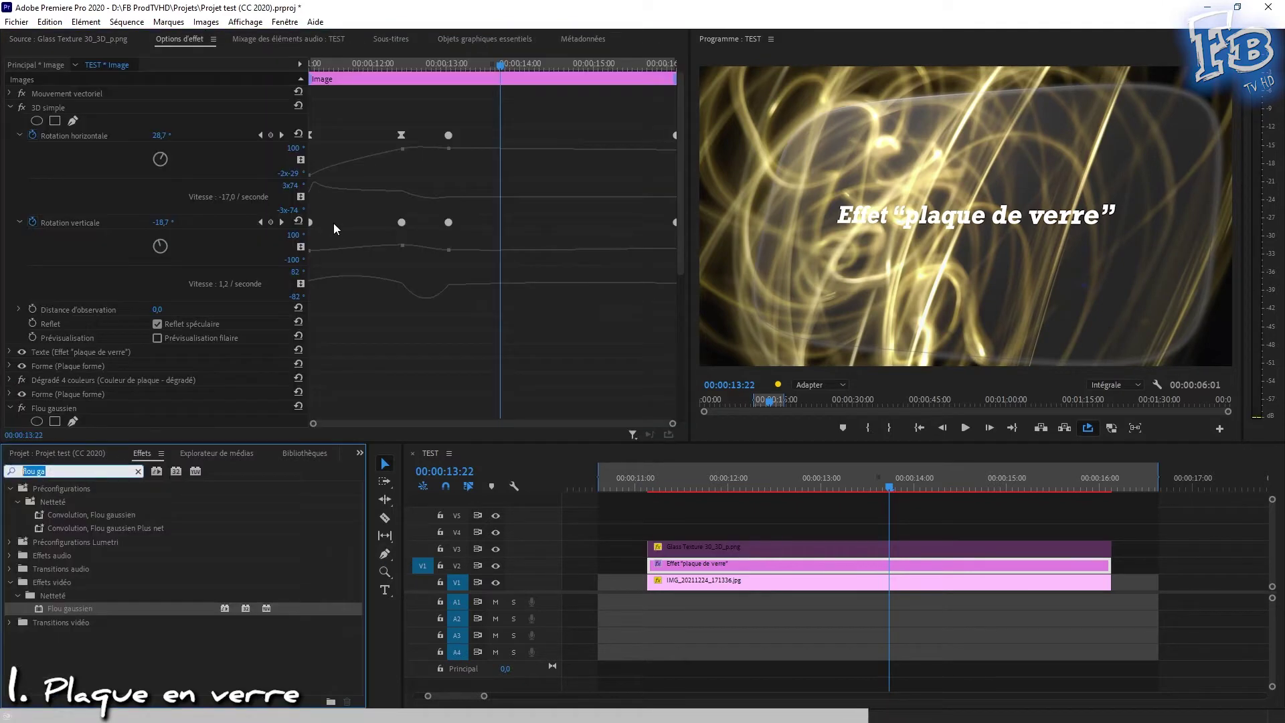
pyautogui.click(485, 38)
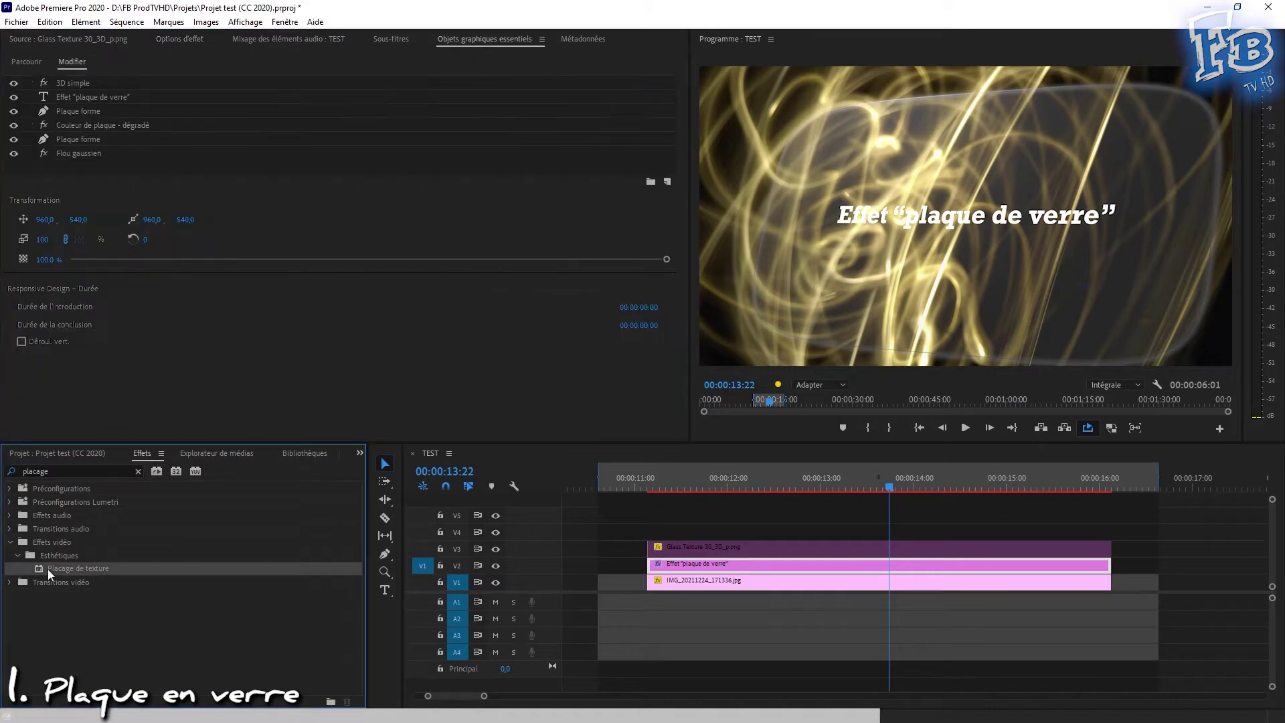
pyautogui.moveTo(46, 568); pyautogui.dragTo(67, 87)
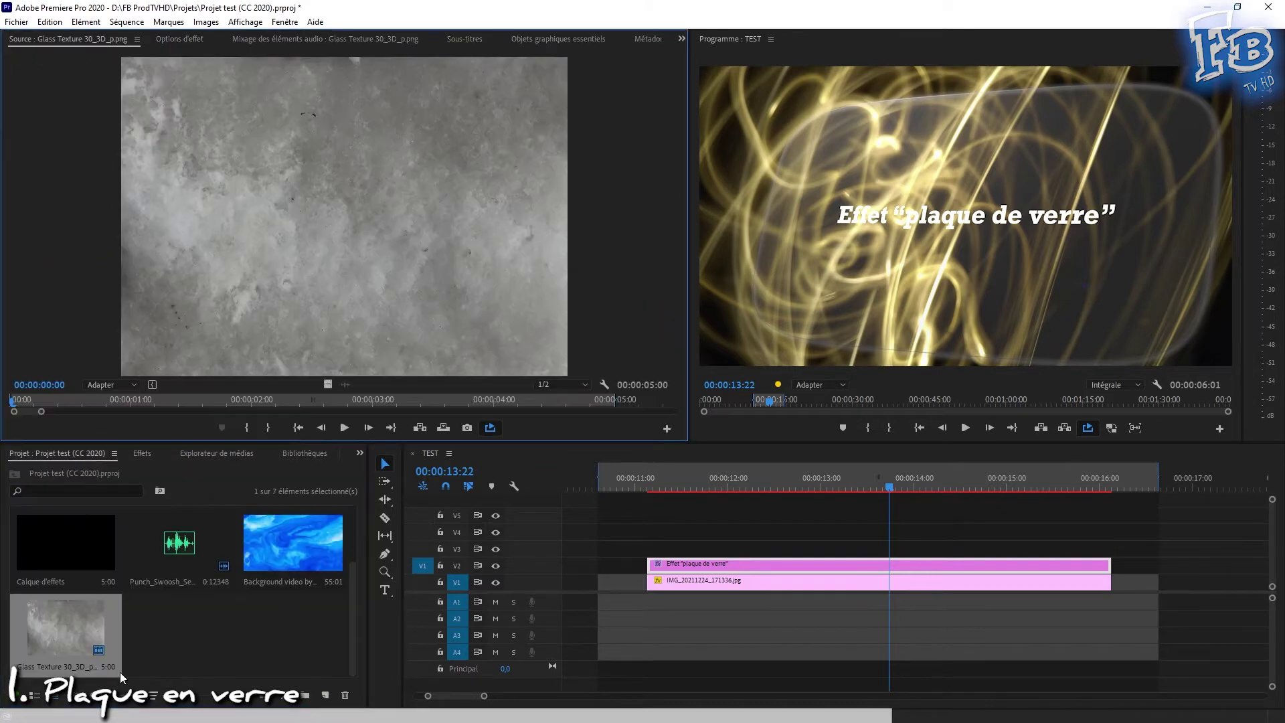
# Step: Put Glass Texture on V3, disable the clip, and set texture lighting to 0,0
pyautogui.moveTo(119, 672); pyautogui.dragTo(659, 555)
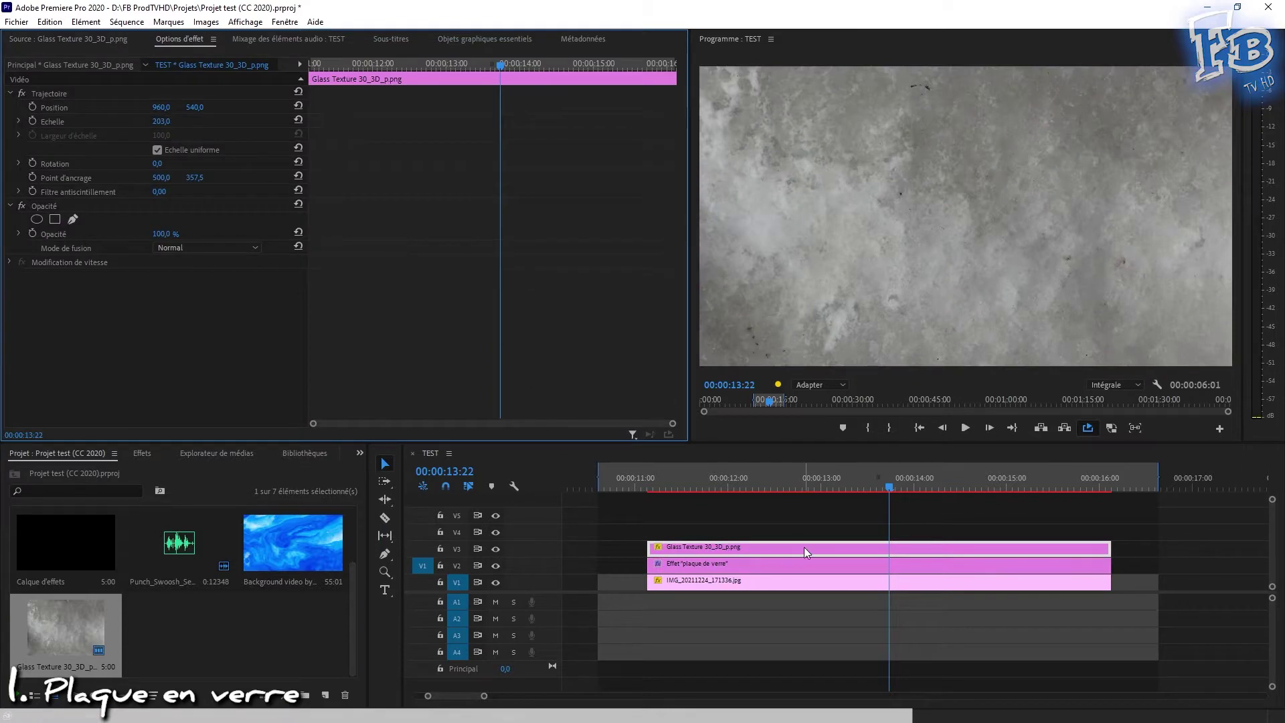
pyautogui.rightClick(806, 548)
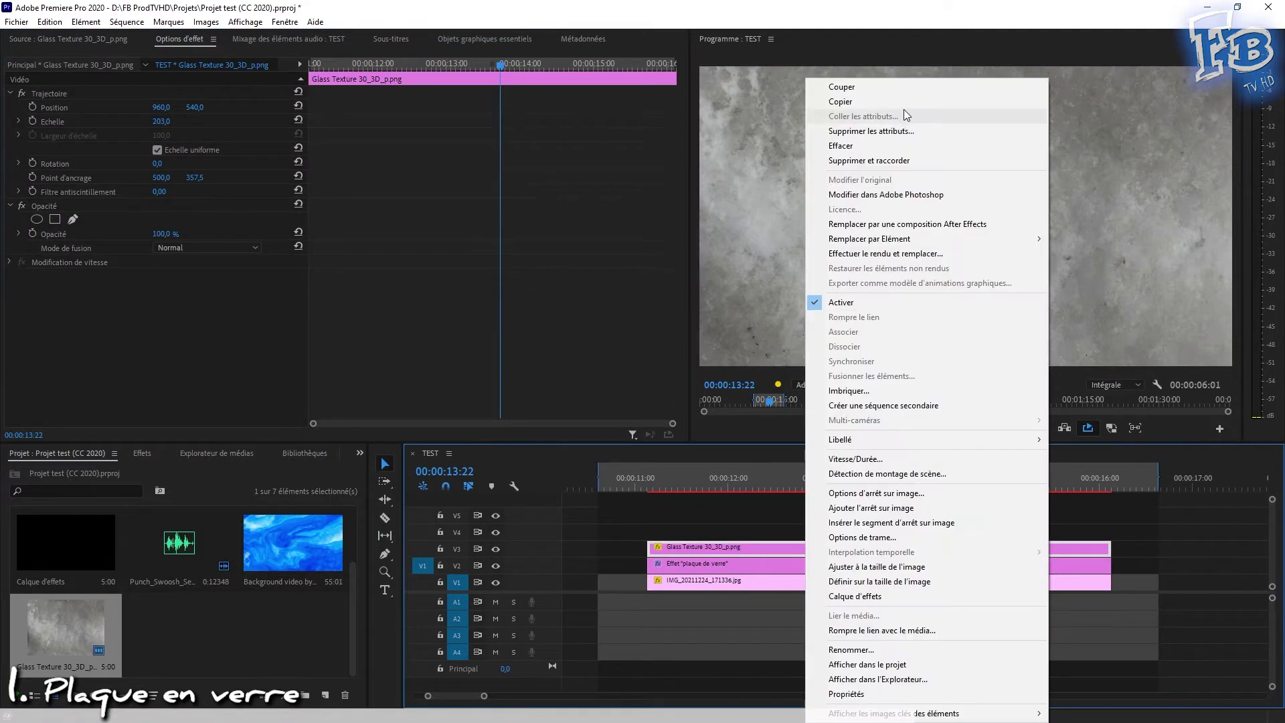
pyautogui.click(841, 306)
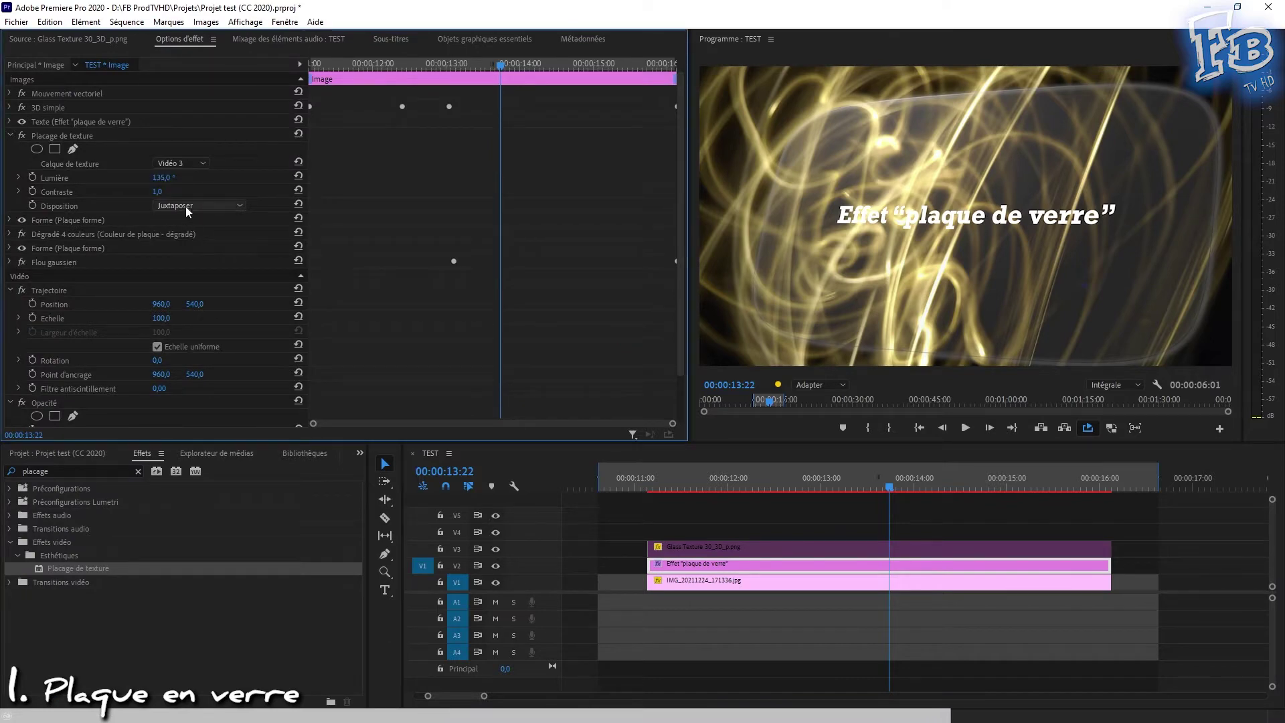
pyautogui.moveTo(160, 178); pyautogui.dragTo(120, 178)
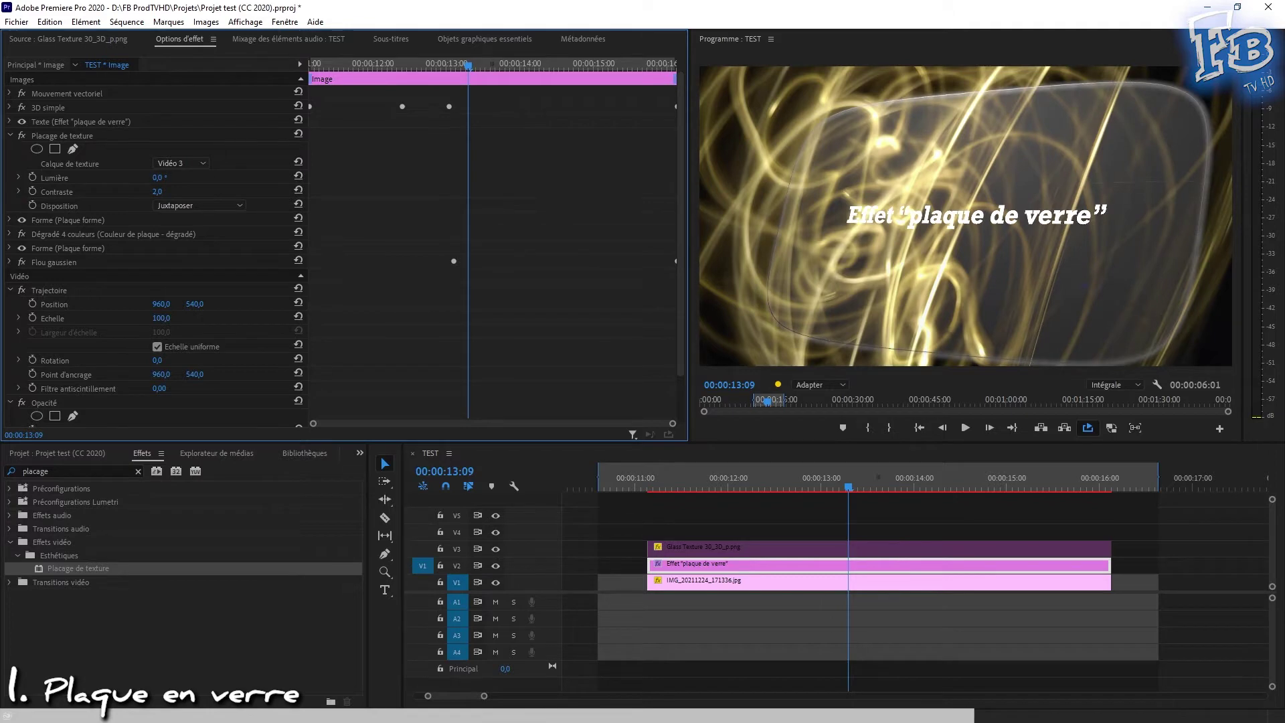
pyautogui.moveTo(159, 177); pyautogui.dragTo(160, 177)
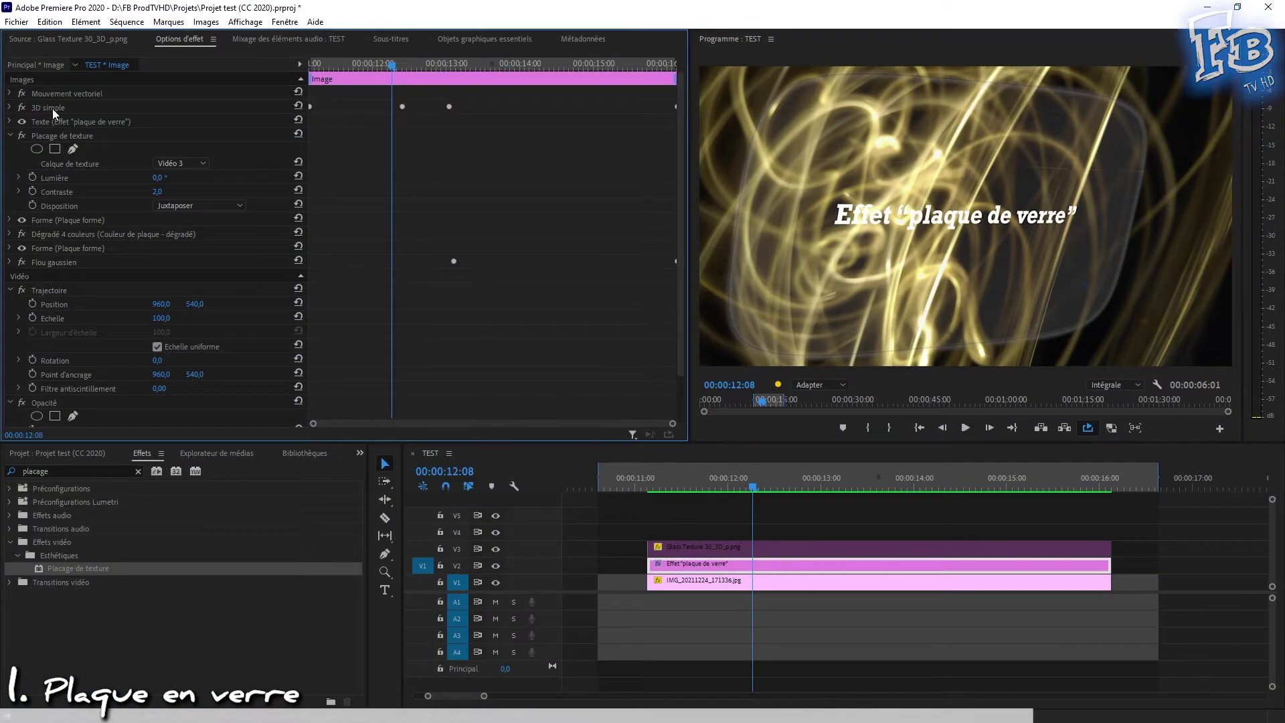
# Step: Select all the graphic's effects and layers and save them as a preset
pyautogui.click(52, 108)
pyautogui.keyDown('ctrl'); pyautogui.click(78, 119); pyautogui.keyUp('ctrl')
pyautogui.keyDown('ctrl'); pyautogui.click(62, 137); pyautogui.keyUp('ctrl')
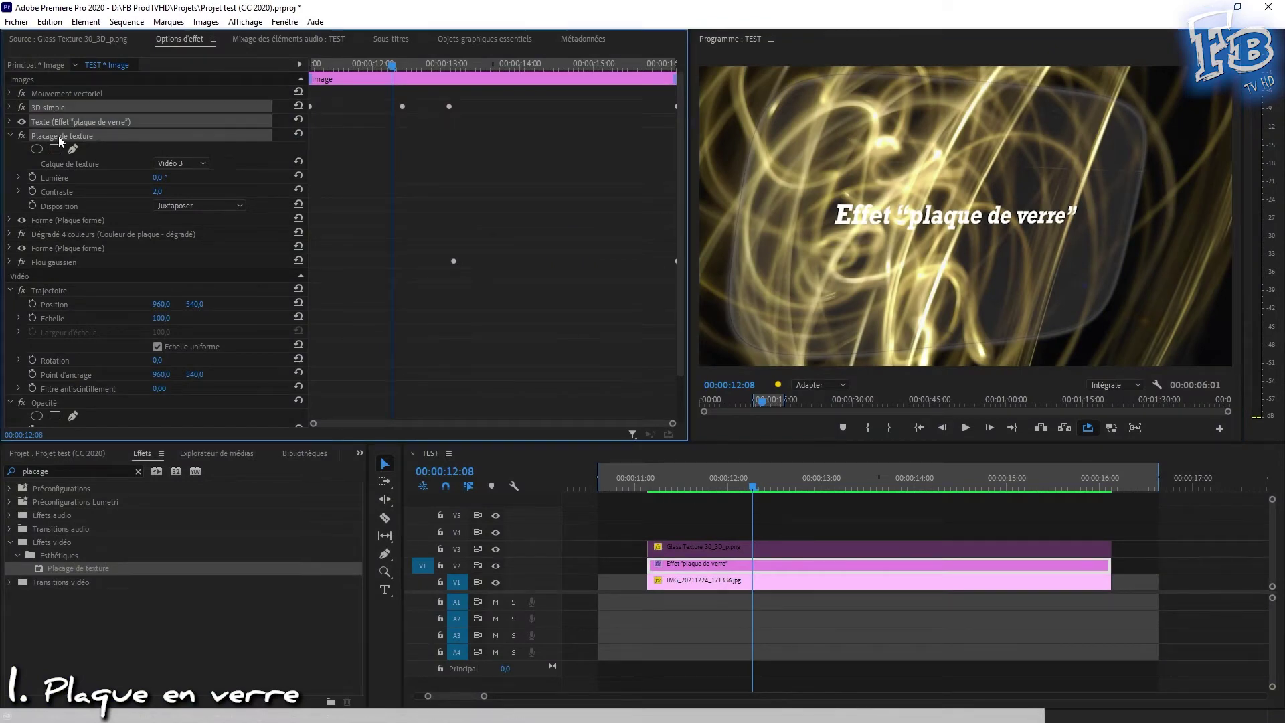
pyautogui.keyDown('ctrl'); pyautogui.click(71, 219); pyautogui.keyUp('ctrl')
pyautogui.keyDown('ctrl'); pyautogui.click(83, 235); pyautogui.keyUp('ctrl')
pyautogui.keyDown('ctrl'); pyautogui.click(67, 248); pyautogui.keyUp('ctrl')
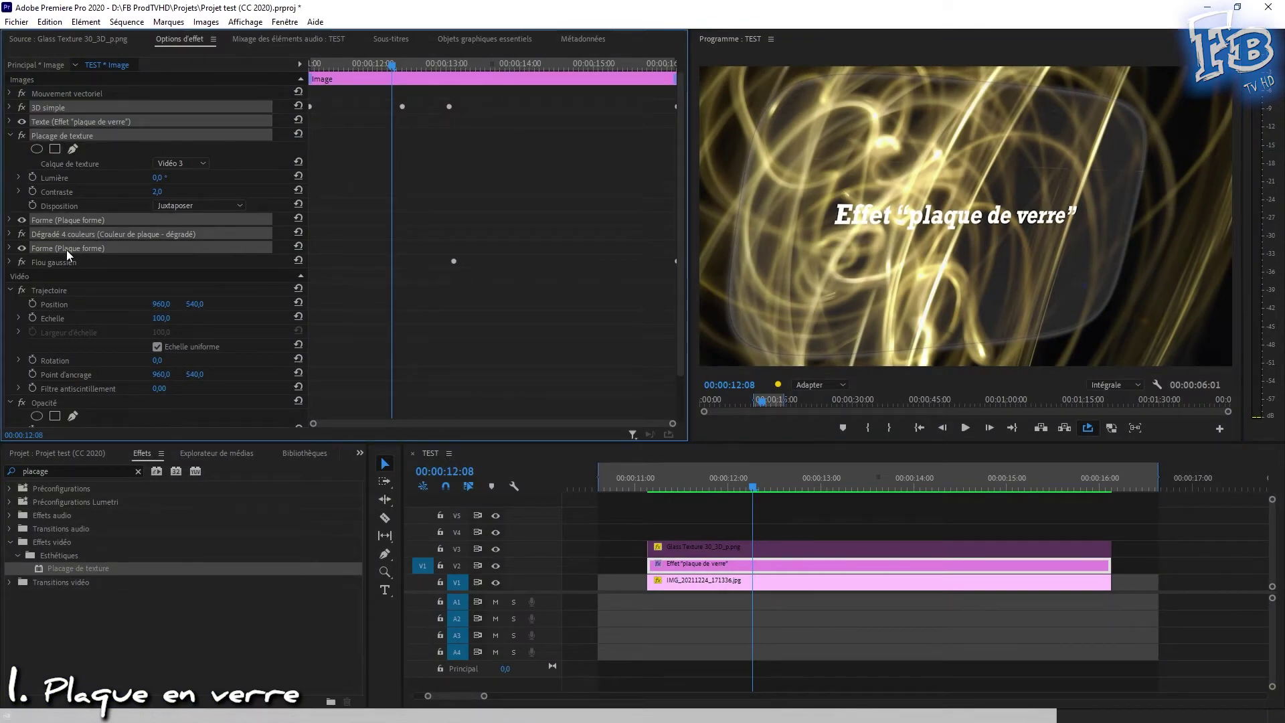
pyautogui.keyDown('ctrl'); pyautogui.click(53, 261); pyautogui.keyUp('ctrl')
pyautogui.rightClick(105, 264)
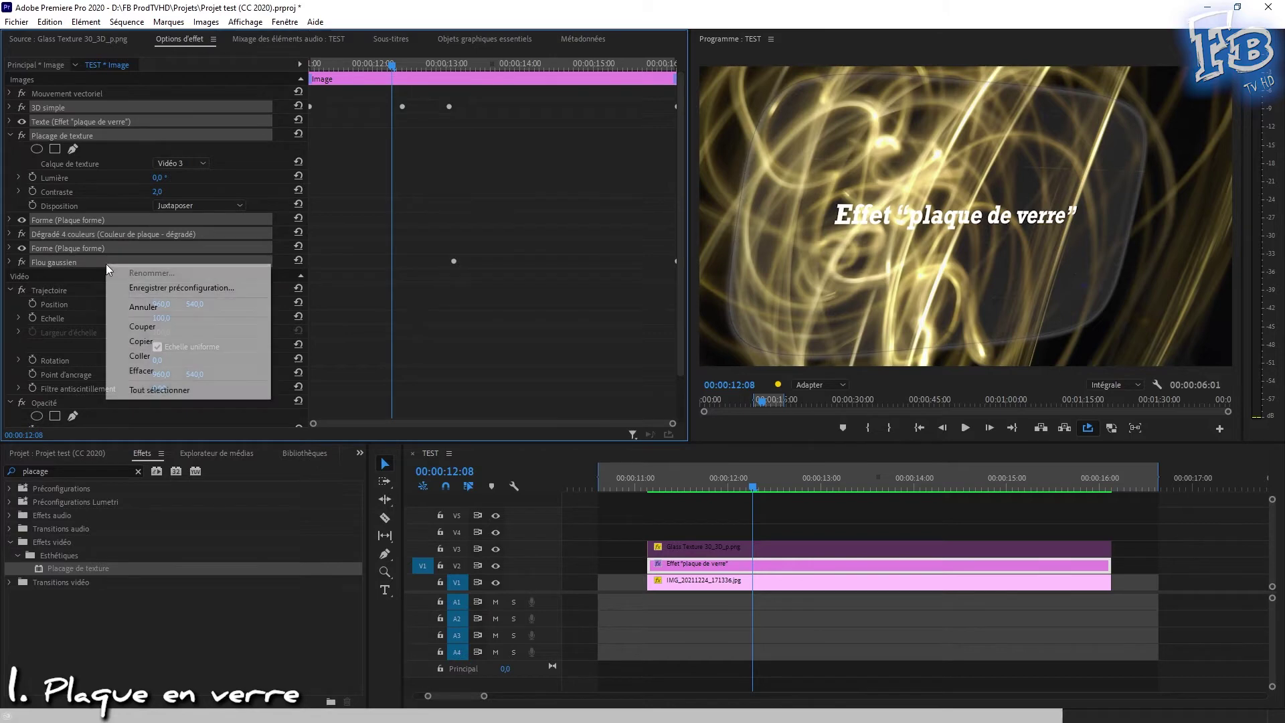
pyautogui.click(203, 290)
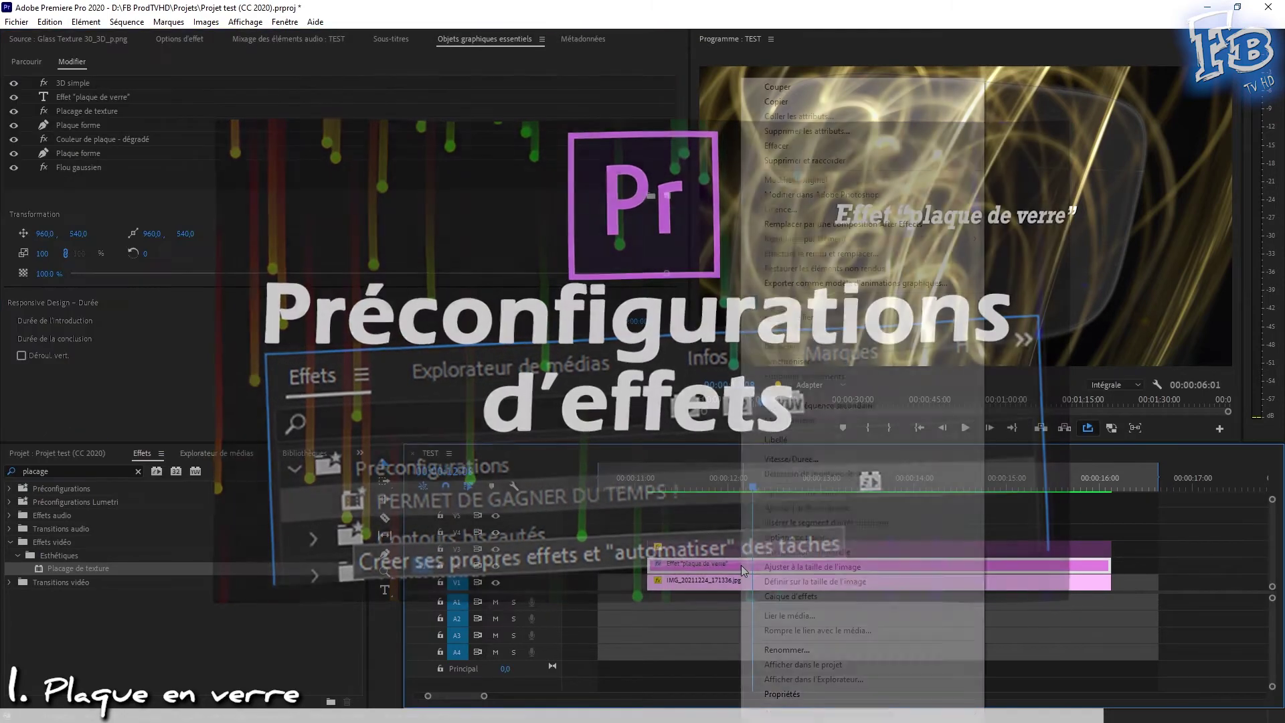
# Step: Export the title clip as motion graphics template 'Plaque de verre tournante + texte gravé'
pyautogui.rightClick(741, 565)
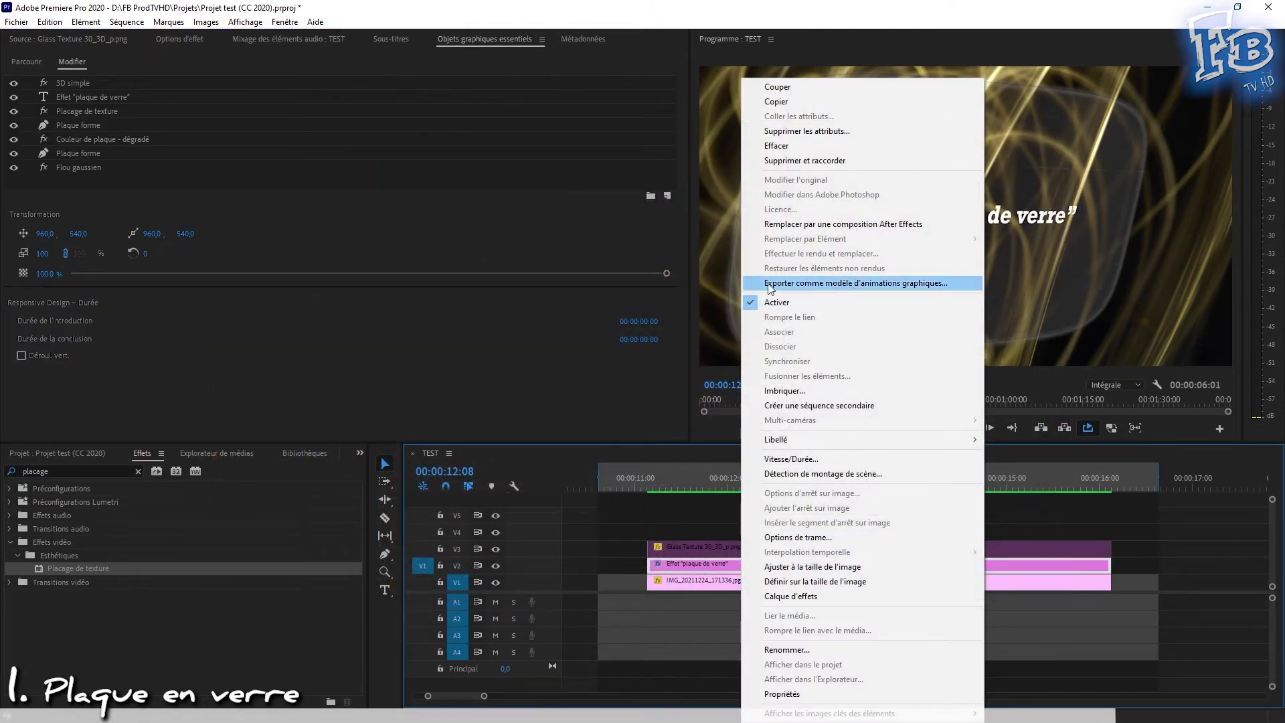
pyautogui.click(883, 283)
pyautogui.write('Plaque de verre tournante + texte gravé')
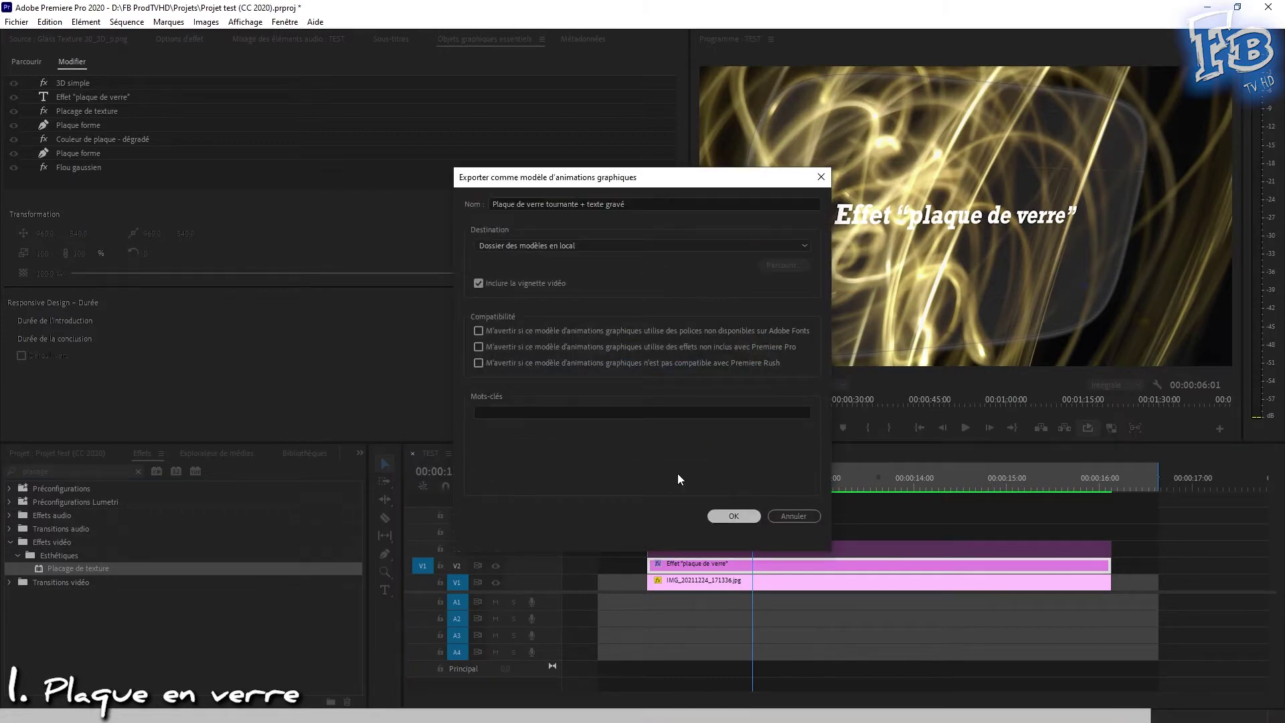
pyautogui.click(733, 516)
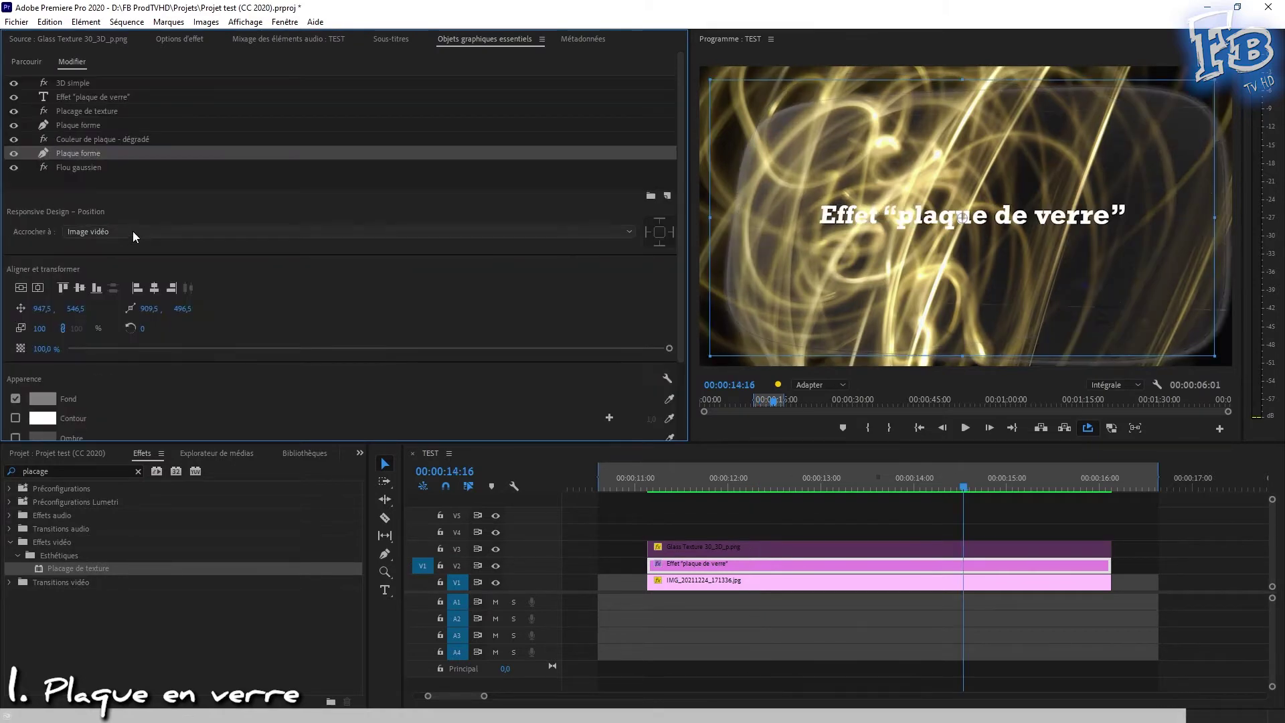
# Step: Pin the Plaque forme shape to the Effet "plaque de verre" text layer
pyautogui.click(132, 231)
pyautogui.click(103, 275)
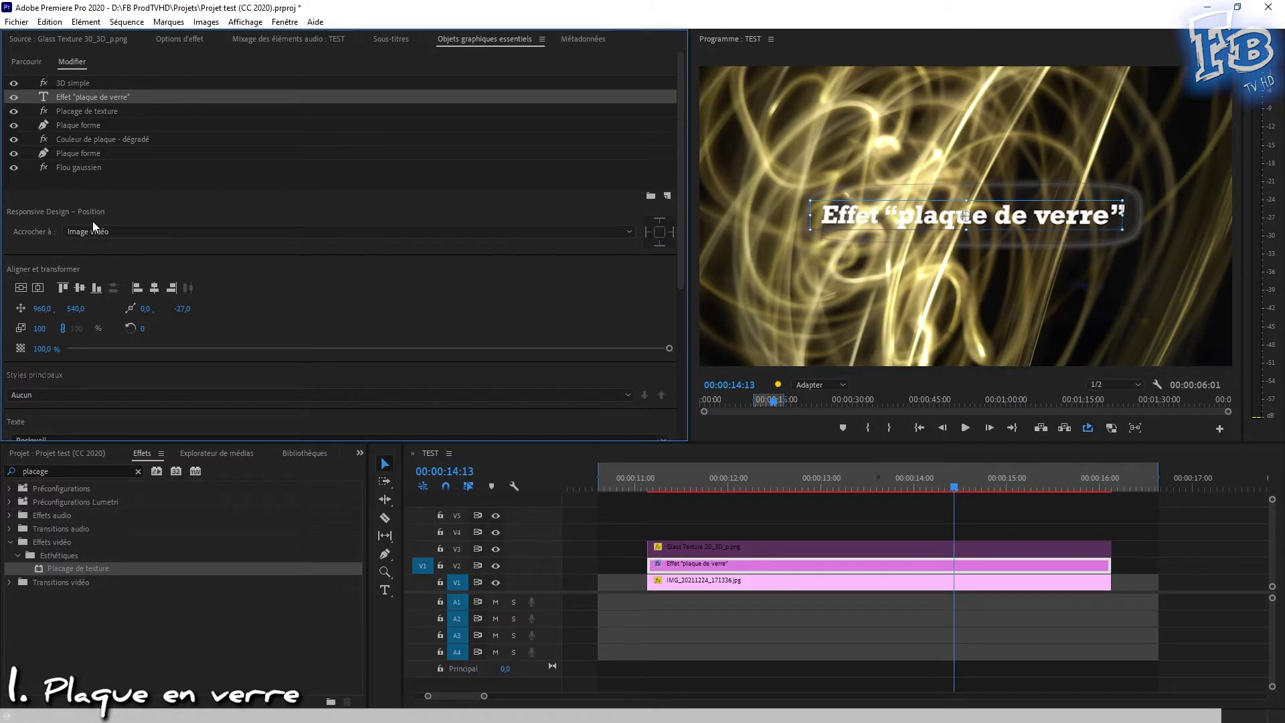
pyautogui.click(48, 125)
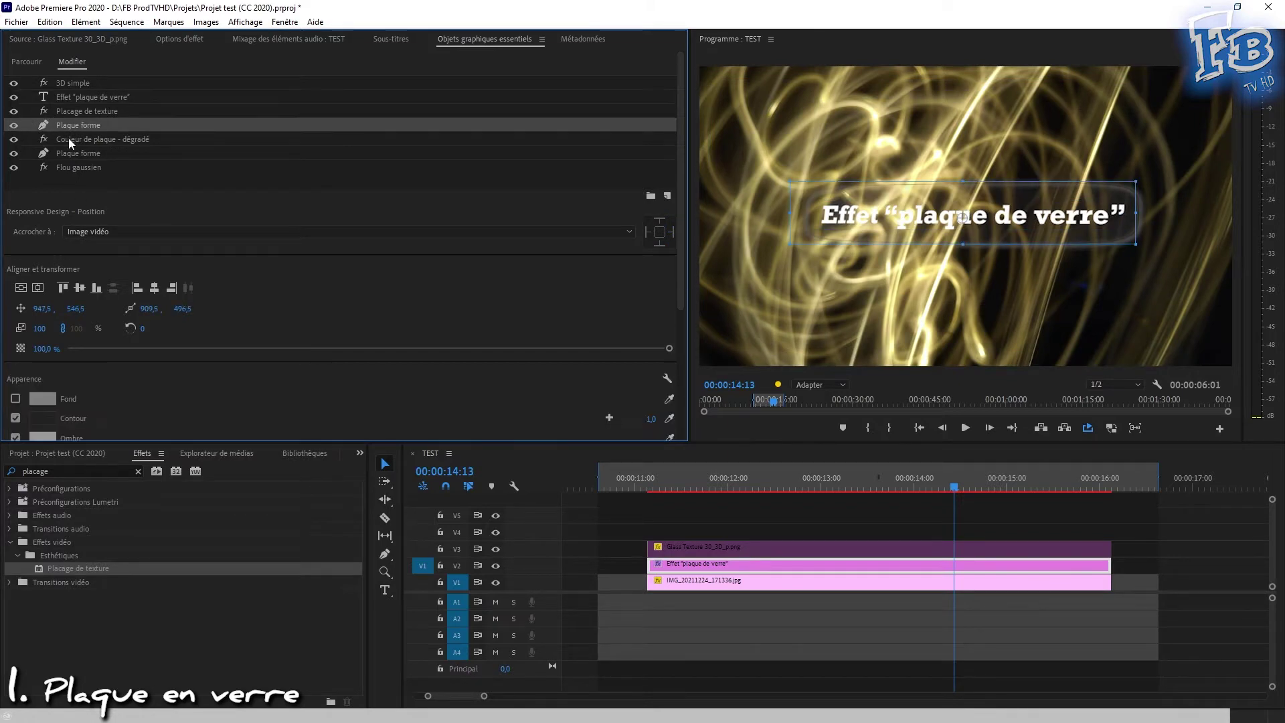
pyautogui.click(95, 231)
pyautogui.click(108, 259)
# Step: Retype the title as 'Bonjour, la taille change en fonction du texte !' and scrub to check the plate resizing
pyautogui.write('Bonjour, la taille')
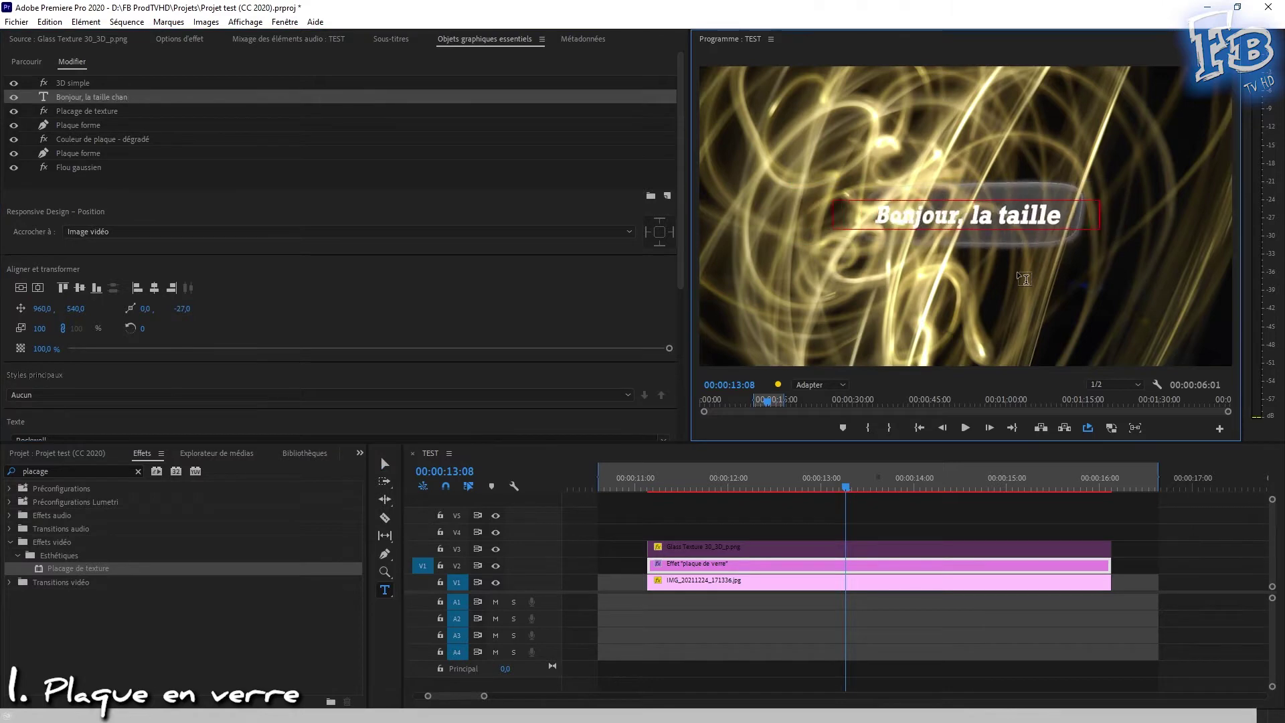
pyautogui.write(' change en fonction du texte !')
pyautogui.click(385, 463)
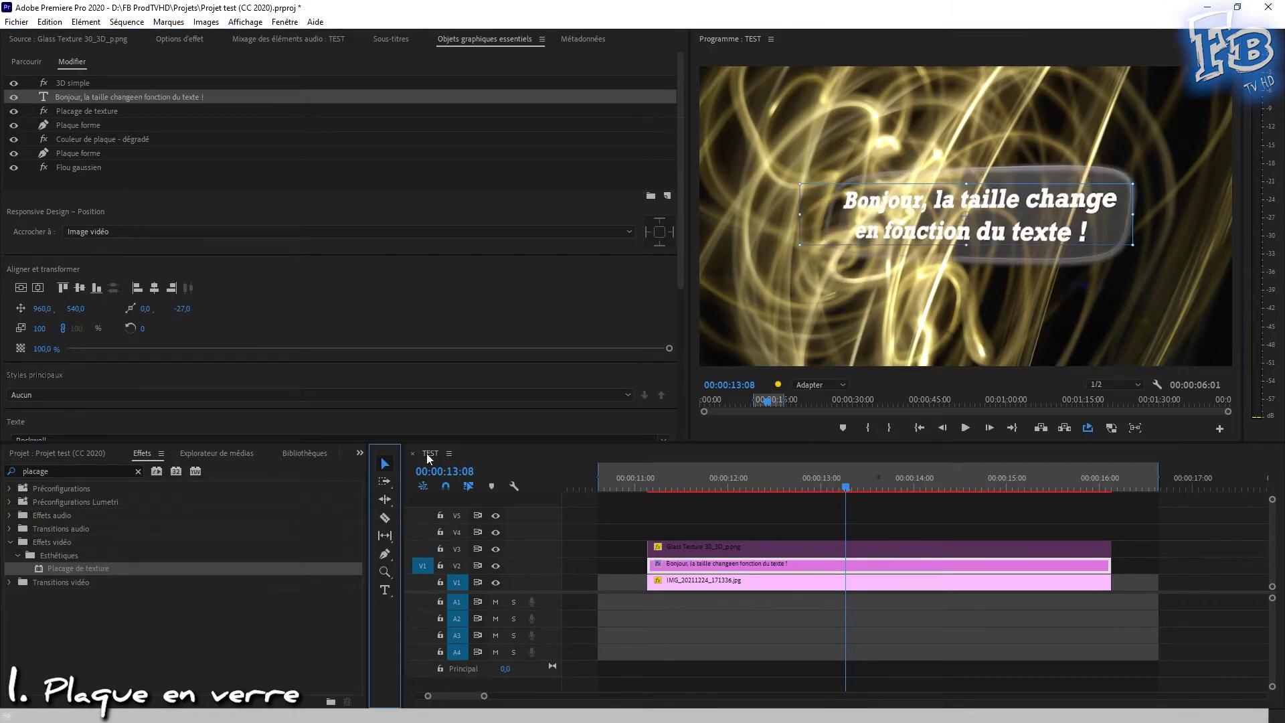
pyautogui.click(791, 488)
pyautogui.moveTo(795, 493); pyautogui.dragTo(1072, 491)
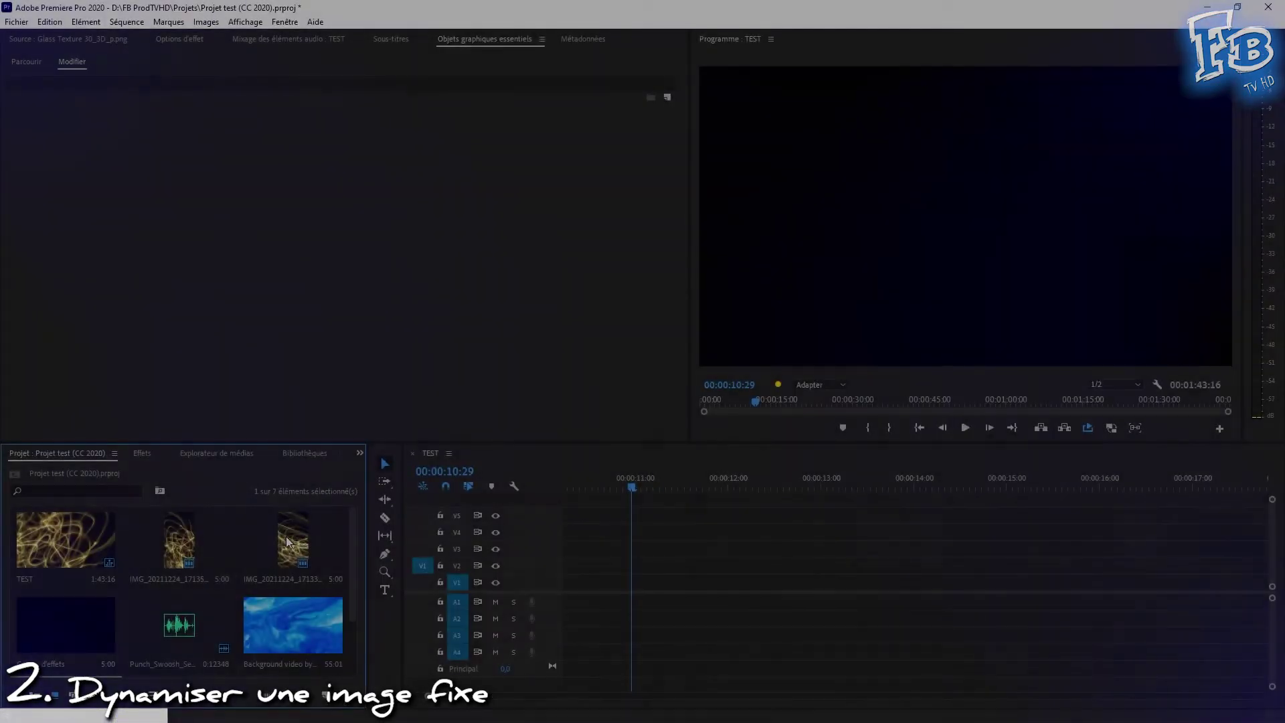
# Step: Place the still image in the timeline, set Echelle 26 and Rotation -90, and move it to V3
pyautogui.moveTo(293, 545); pyautogui.dragTo(636, 591)
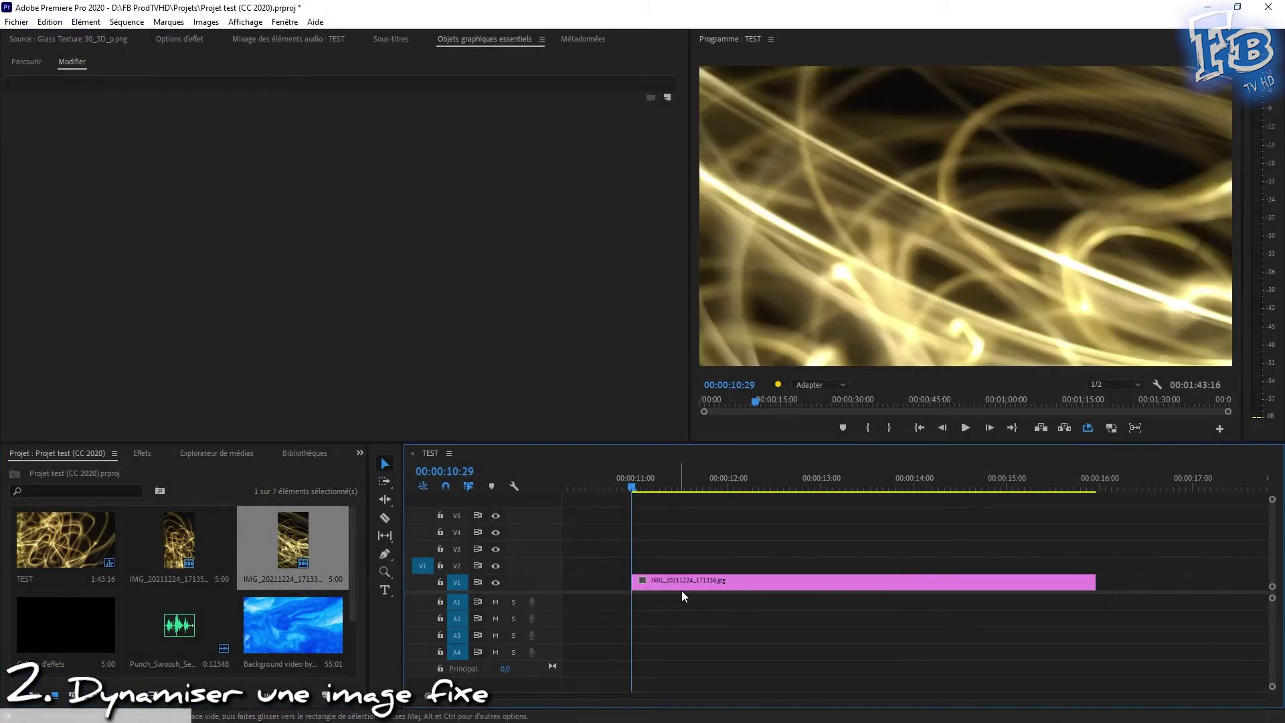
pyautogui.click(201, 39)
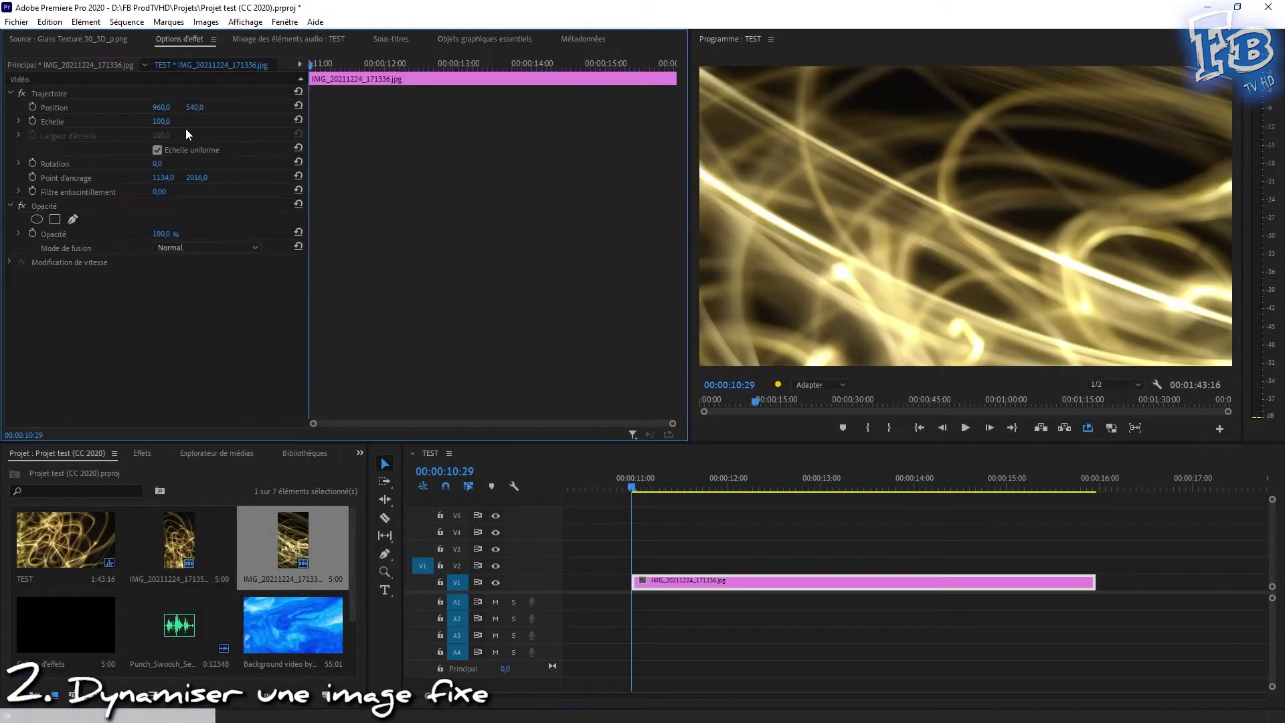
pyautogui.click(162, 123)
pyautogui.write('5')
pyautogui.press('Return')
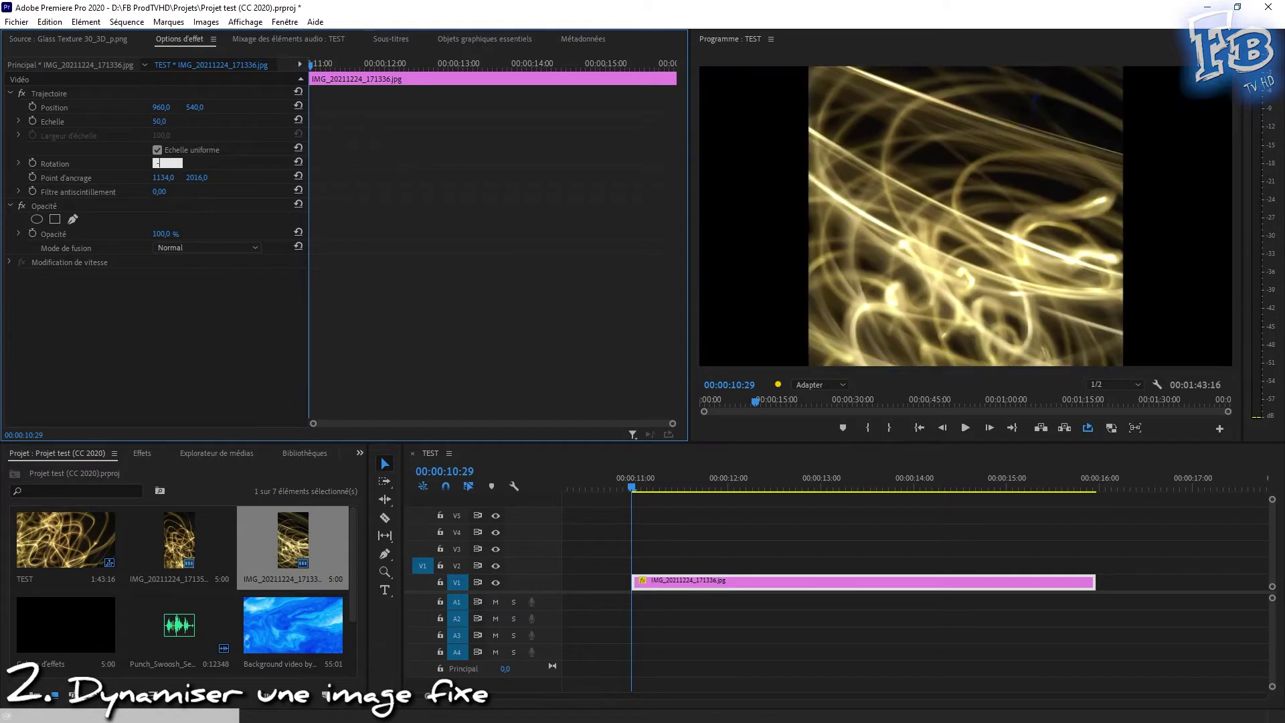
pyautogui.click(161, 163)
pyautogui.write('-90')
pyautogui.press('Return')
pyautogui.moveTo(736, 580); pyautogui.dragTo(736, 547)
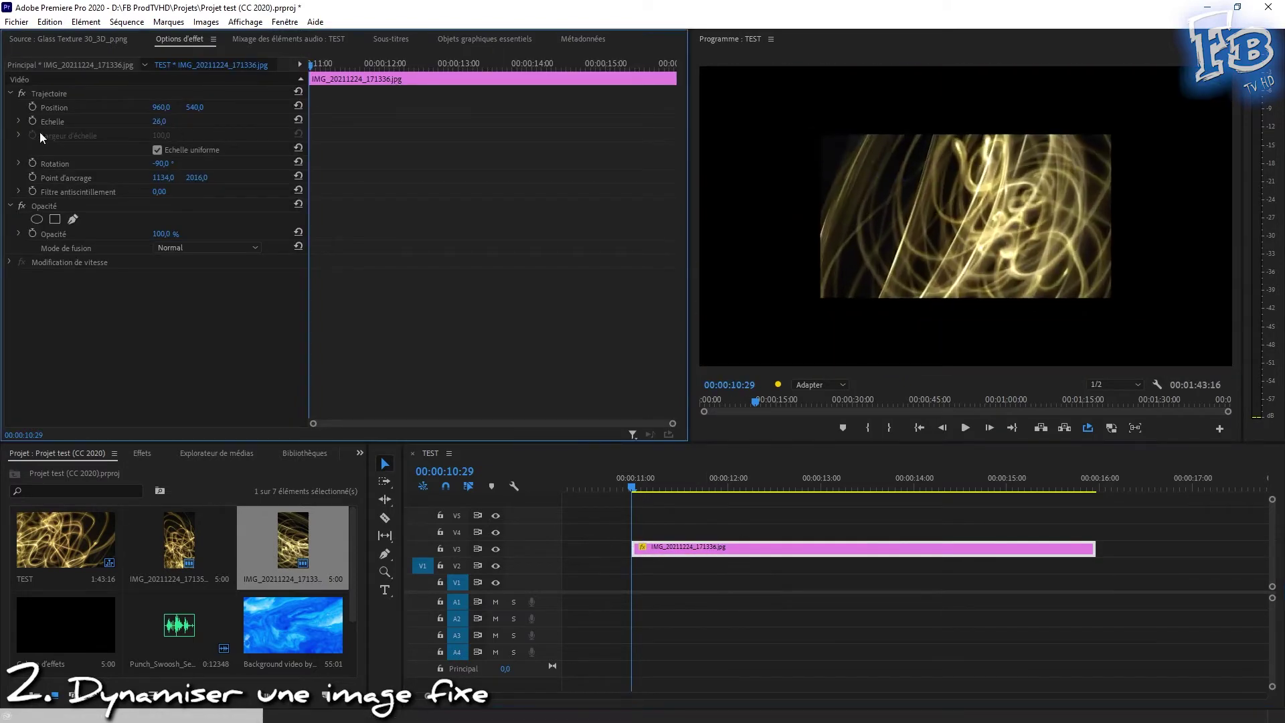
# Step: Keyframe Position so the image slides in from the right and drifts leftward
pyautogui.click(321, 65)
pyautogui.moveTo(161, 107); pyautogui.dragTo(281, 107)
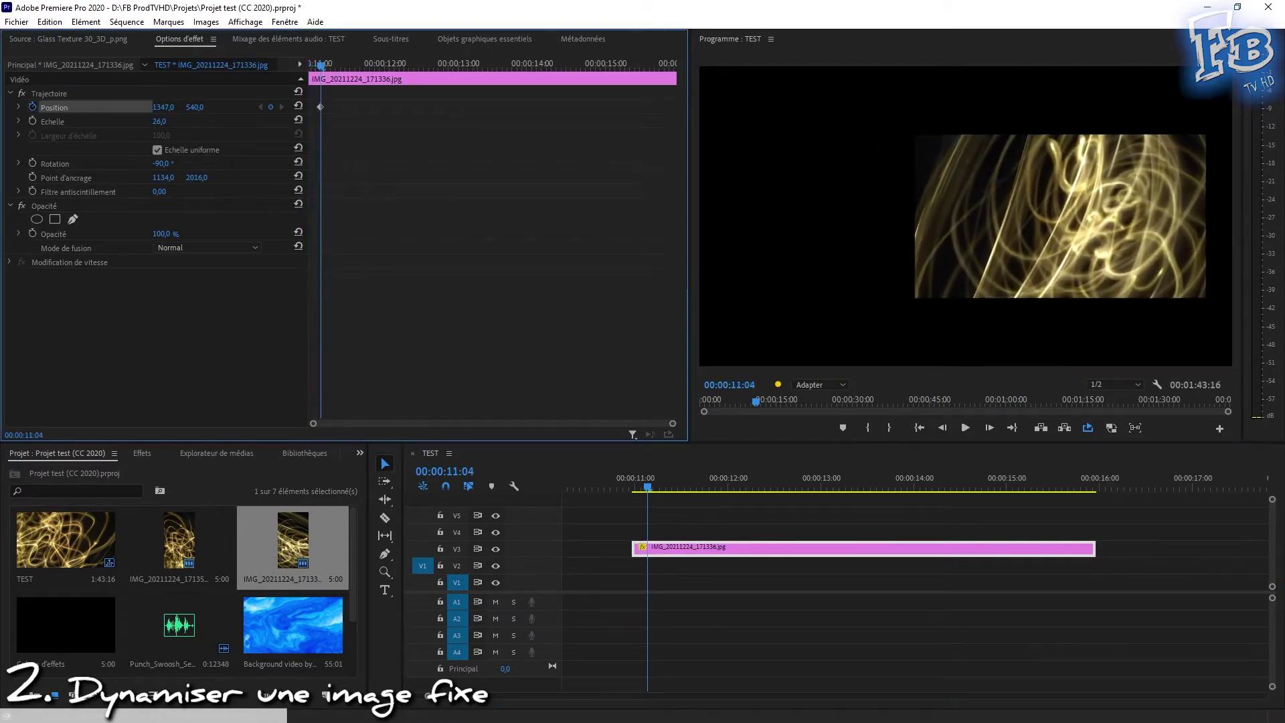
pyautogui.click(361, 67)
pyautogui.moveTo(168, 109)
pyautogui.mouseDown()
pyautogui.moveTo(74, 109)
pyautogui.moveTo(232, 132)
pyautogui.mouseUp()
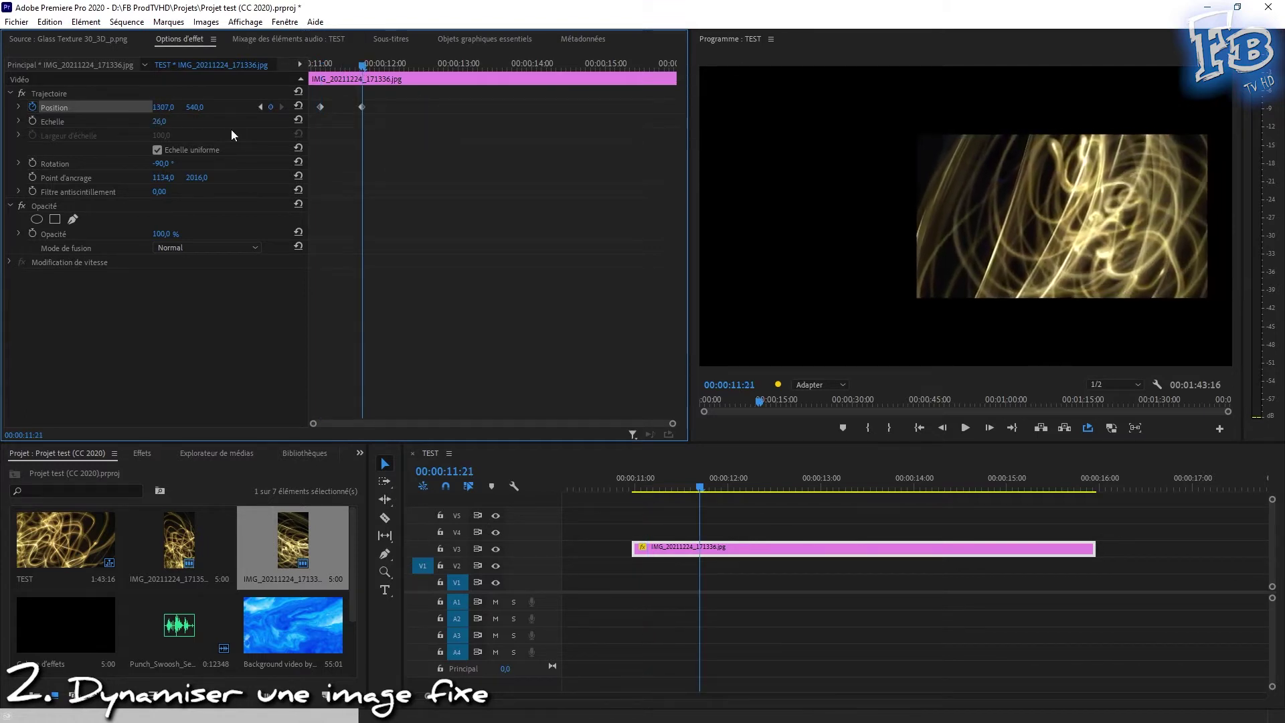
pyautogui.click(547, 65)
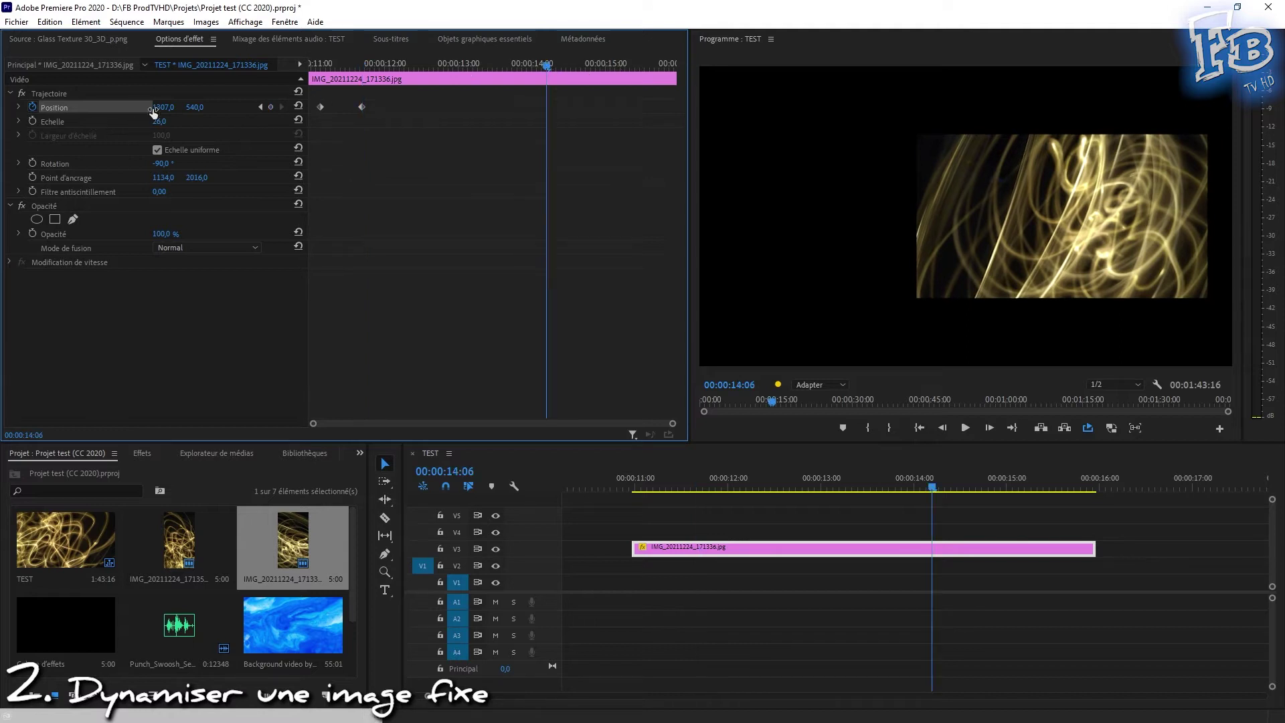
pyautogui.moveTo(153, 109)
pyautogui.mouseDown()
pyautogui.moveTo(103, 109)
pyautogui.moveTo(673, 77)
pyautogui.mouseUp()
pyautogui.click(578, 67)
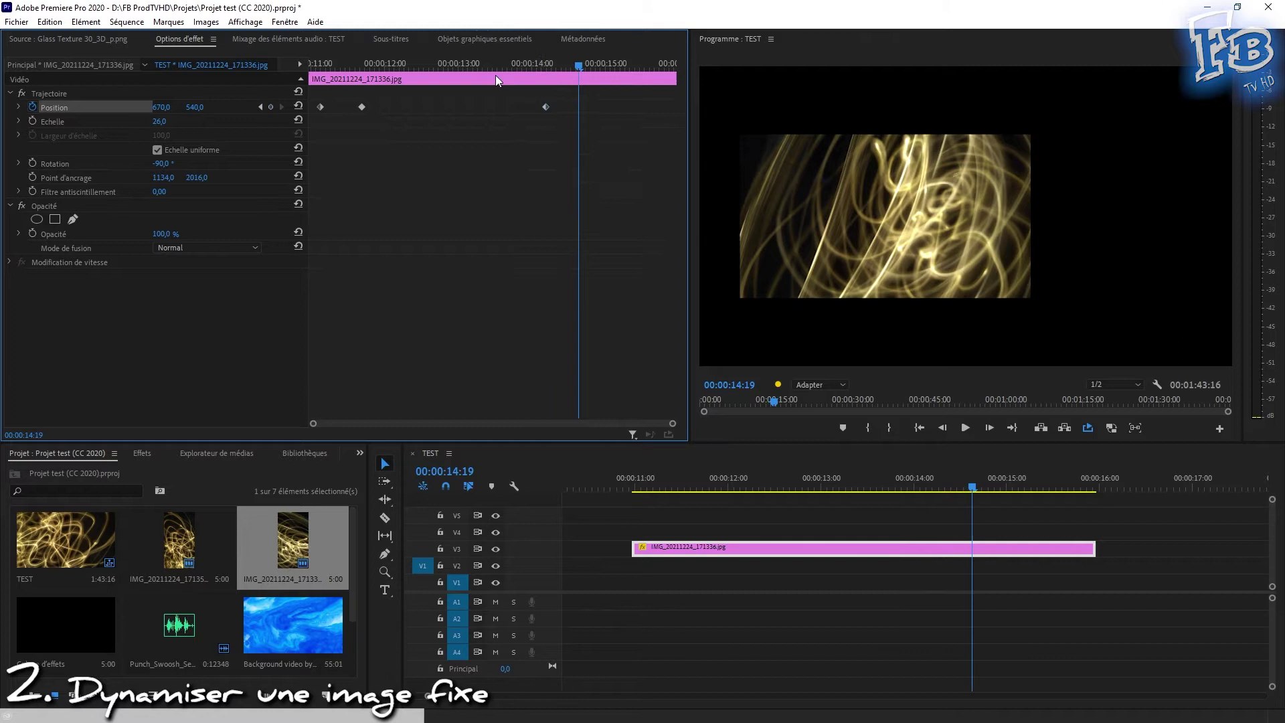
pyautogui.click(588, 63)
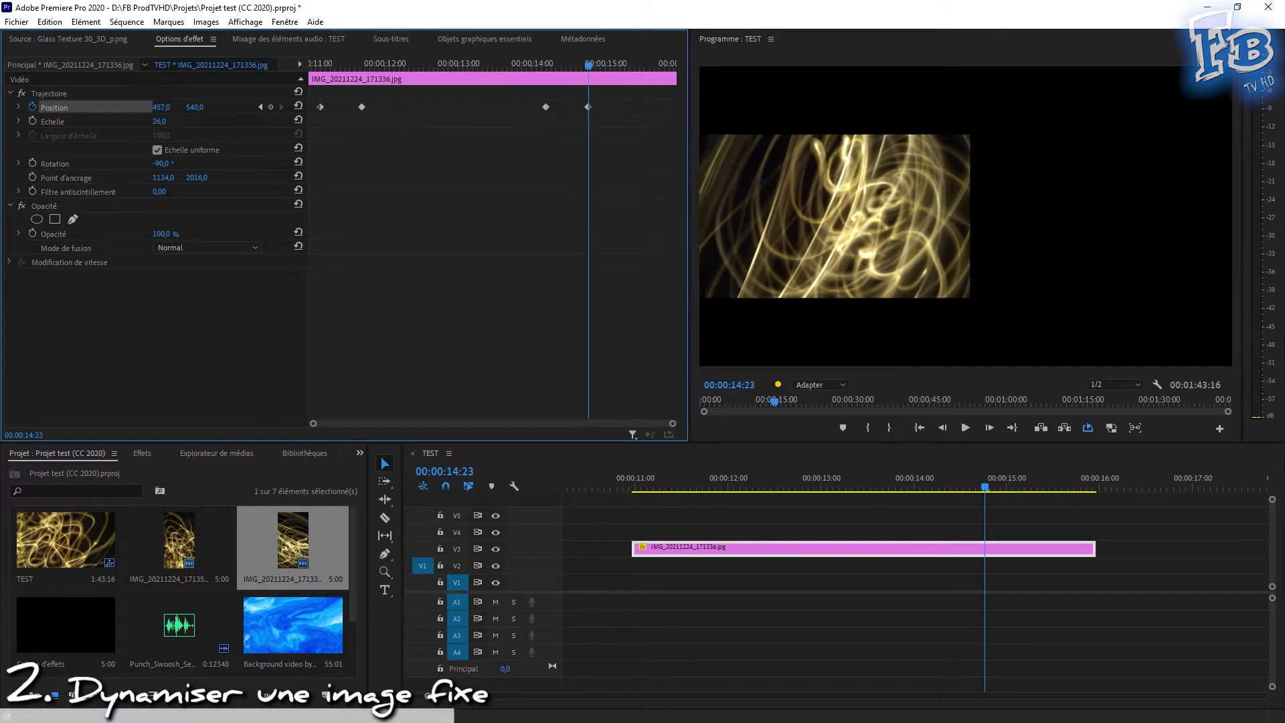
# Step: Push the last Position keyframe to -556, past the left edge, and make all four keyframes Bézier
pyautogui.moveTo(160, 108); pyautogui.dragTo(40, 107)
pyautogui.moveTo(162, 108); pyautogui.dragTo(134, 107)
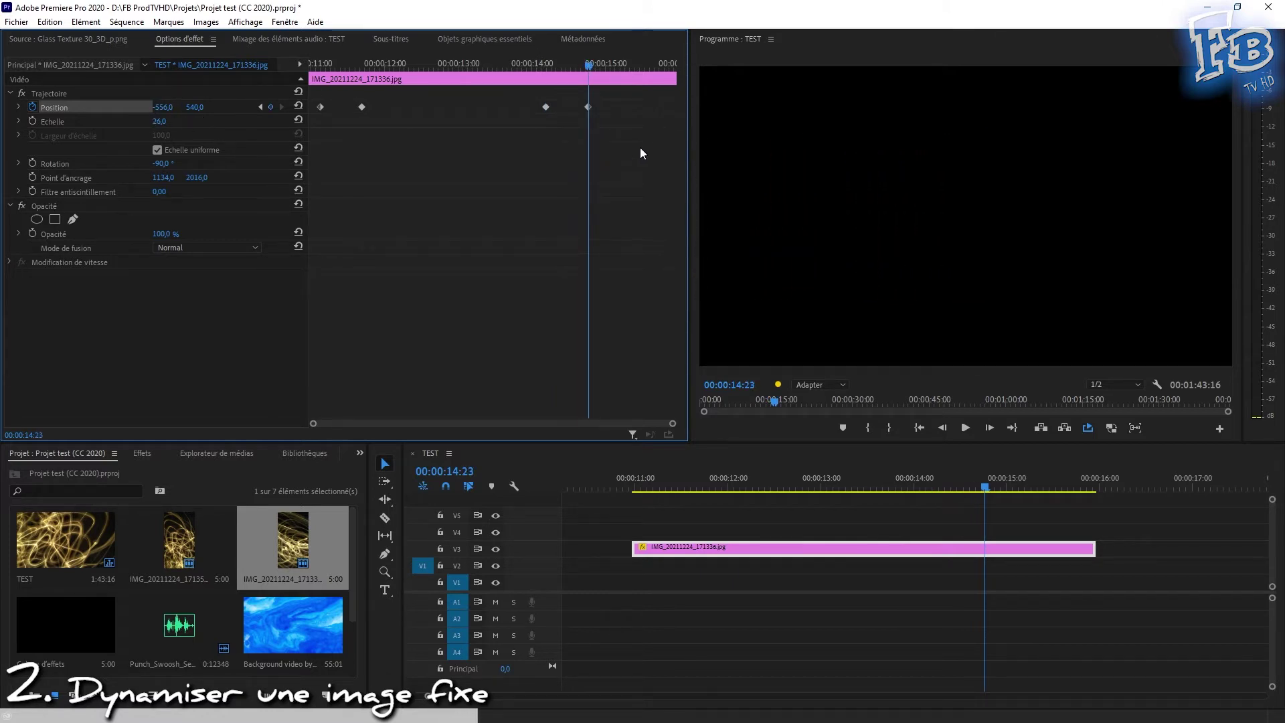
pyautogui.moveTo(634, 137); pyautogui.dragTo(312, 91)
pyautogui.rightClick(321, 105)
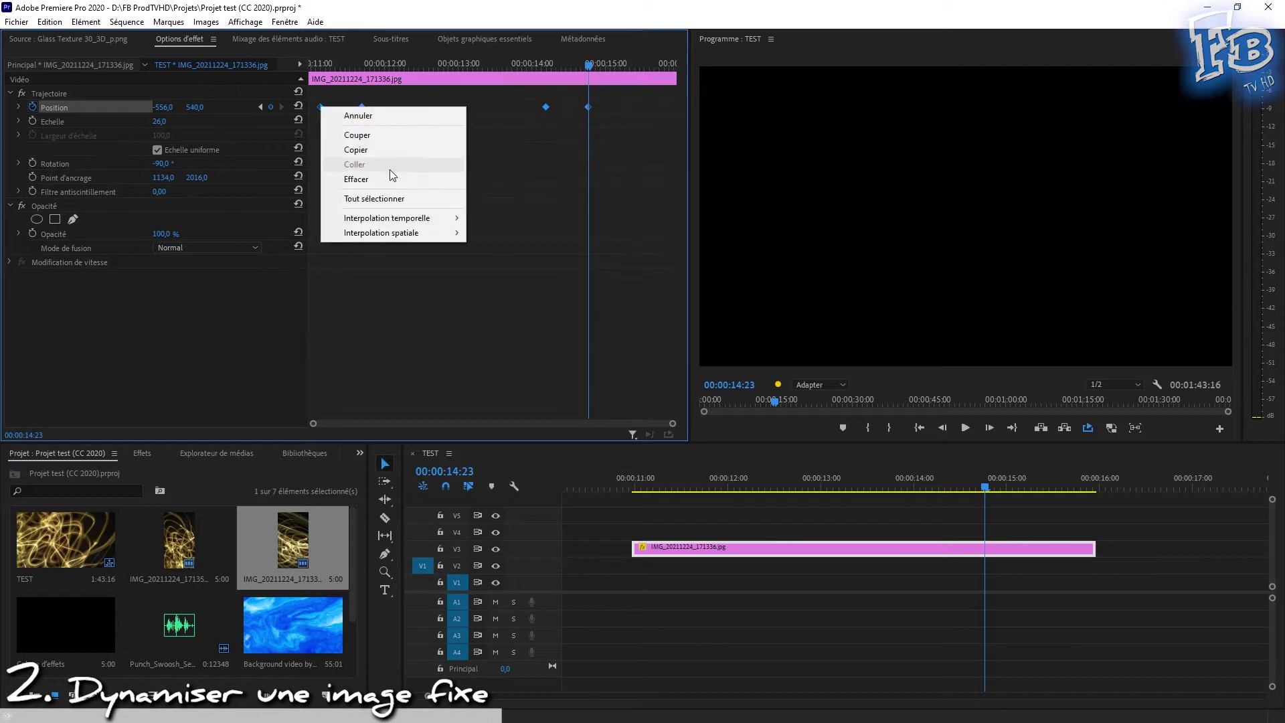
pyautogui.moveTo(428, 215)
pyautogui.click(559, 232)
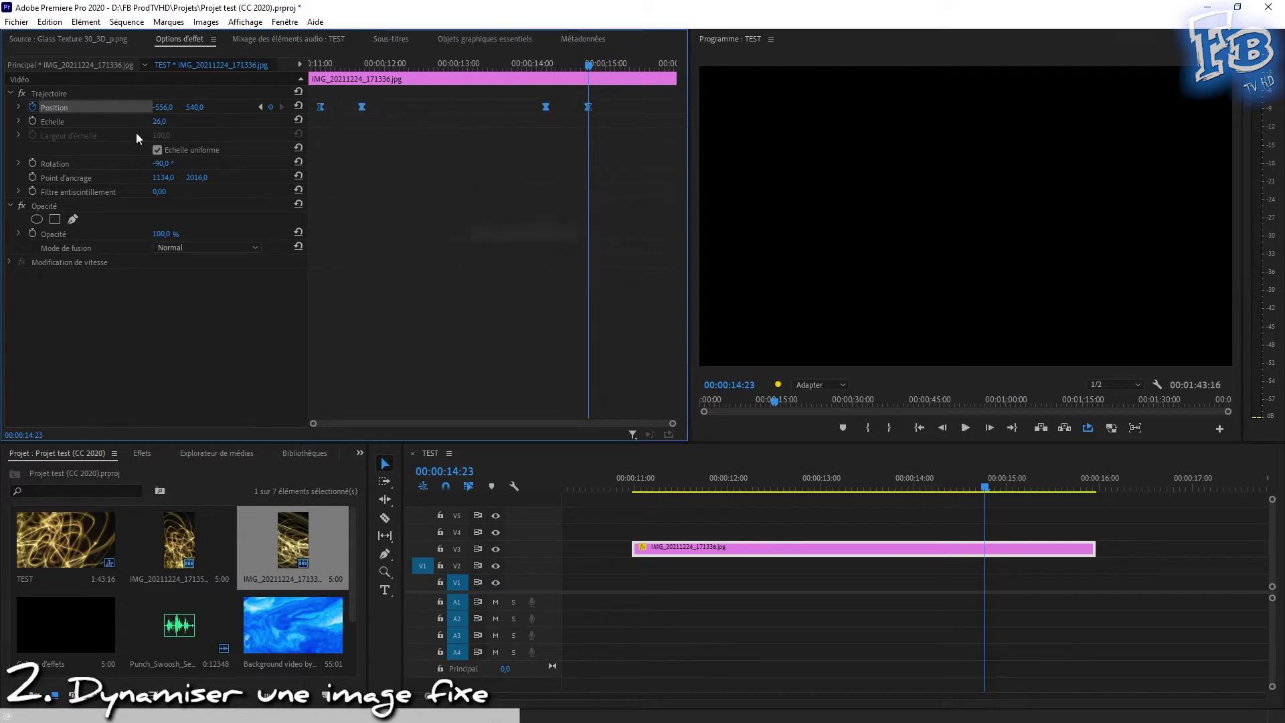
# Step: Reshape the Position speed curve for a fast entry, slow glide and quick exit, then play it back
pyautogui.click(18, 107)
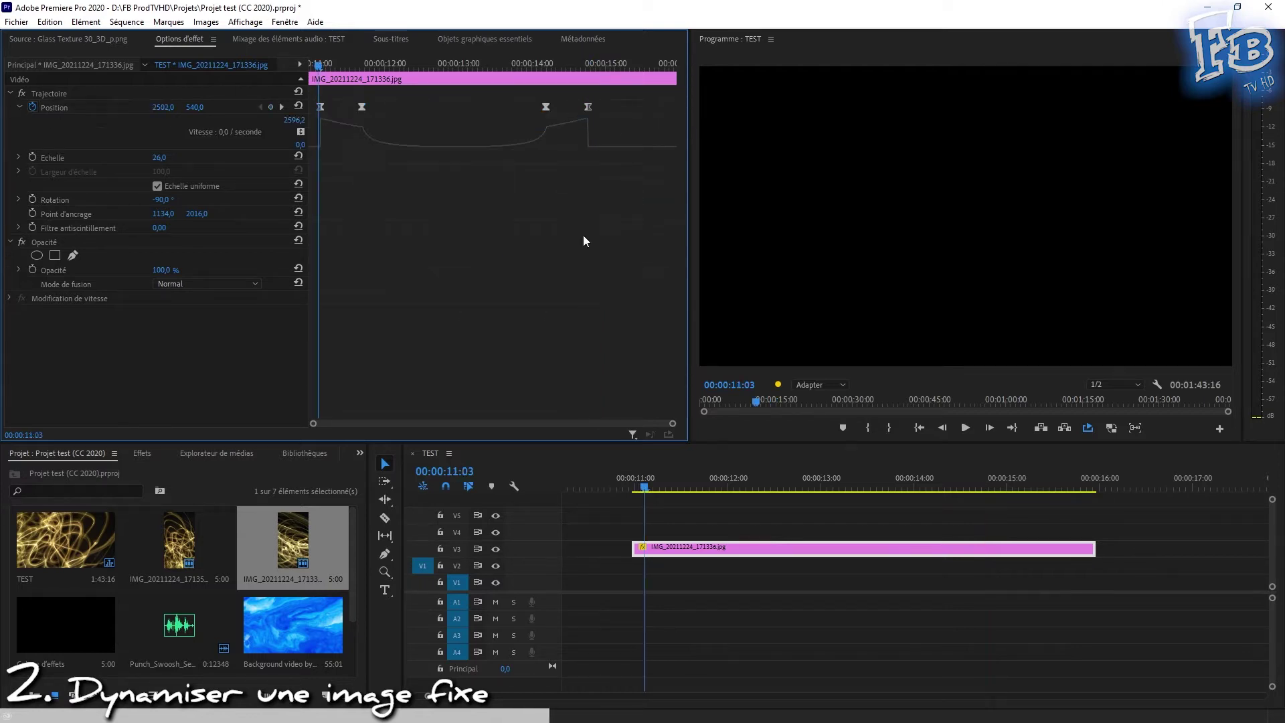
pyautogui.moveTo(381, 136); pyautogui.dragTo(378, 146)
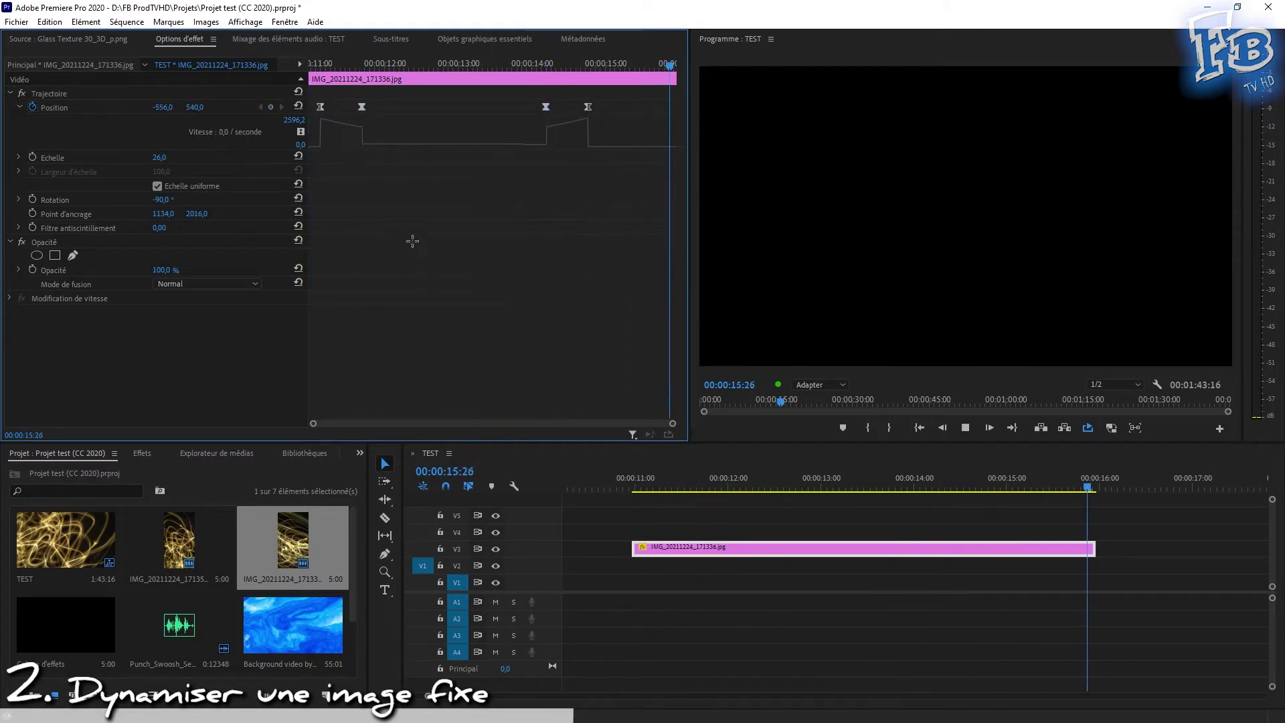
pyautogui.moveTo(567, 326); pyautogui.dragTo(571, 306)
pyautogui.click(394, 67)
pyautogui.moveTo(394, 67); pyautogui.dragTo(514, 67)
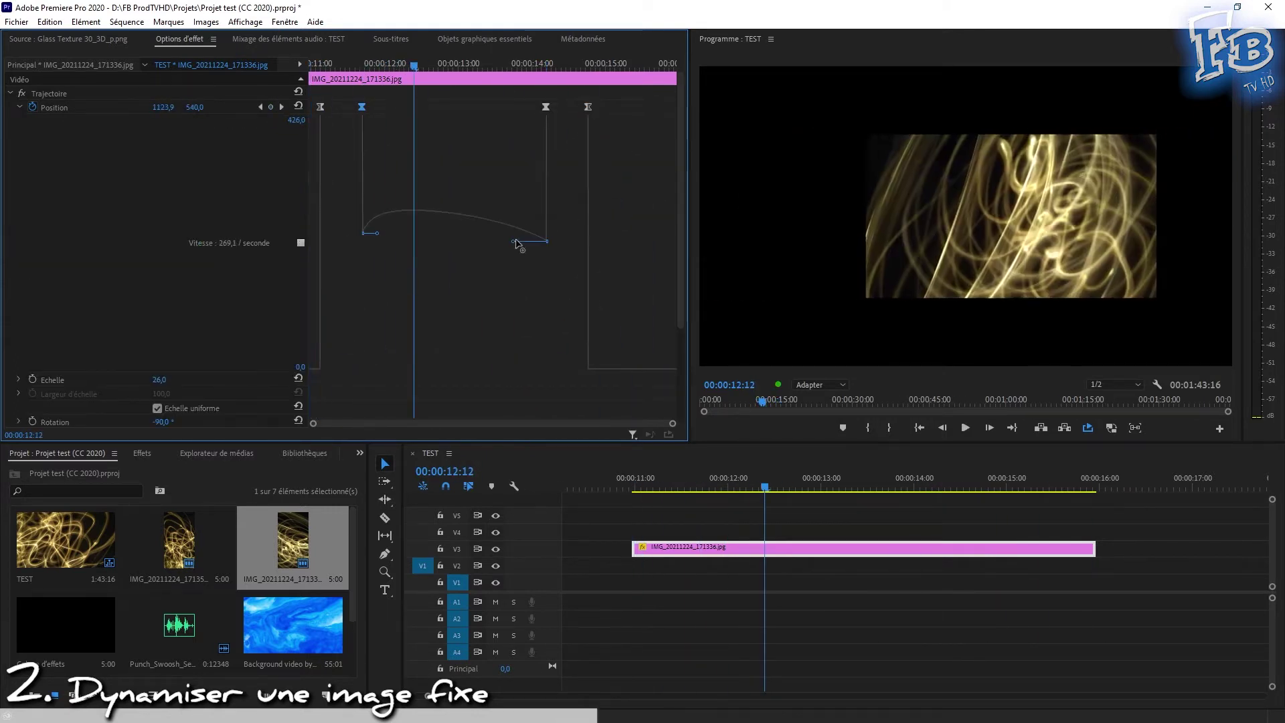
pyautogui.hotkey('ctrl', 'shift', 'space')
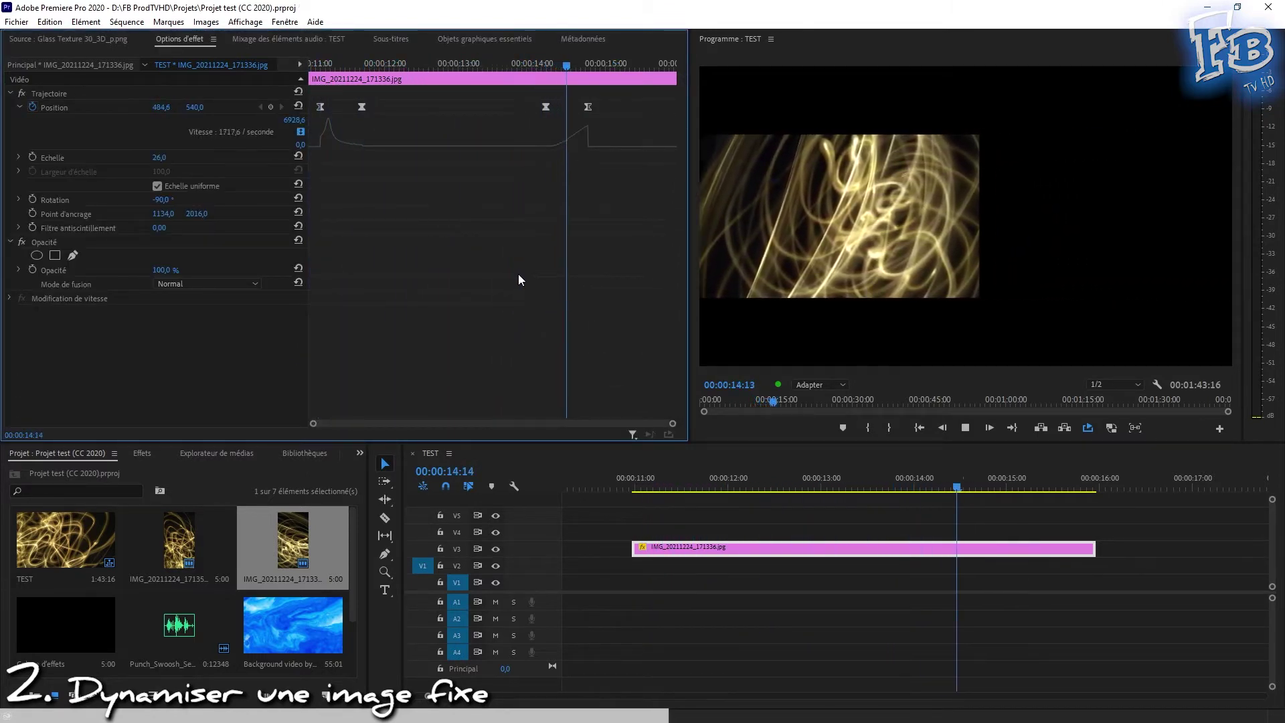
pyautogui.press('space')
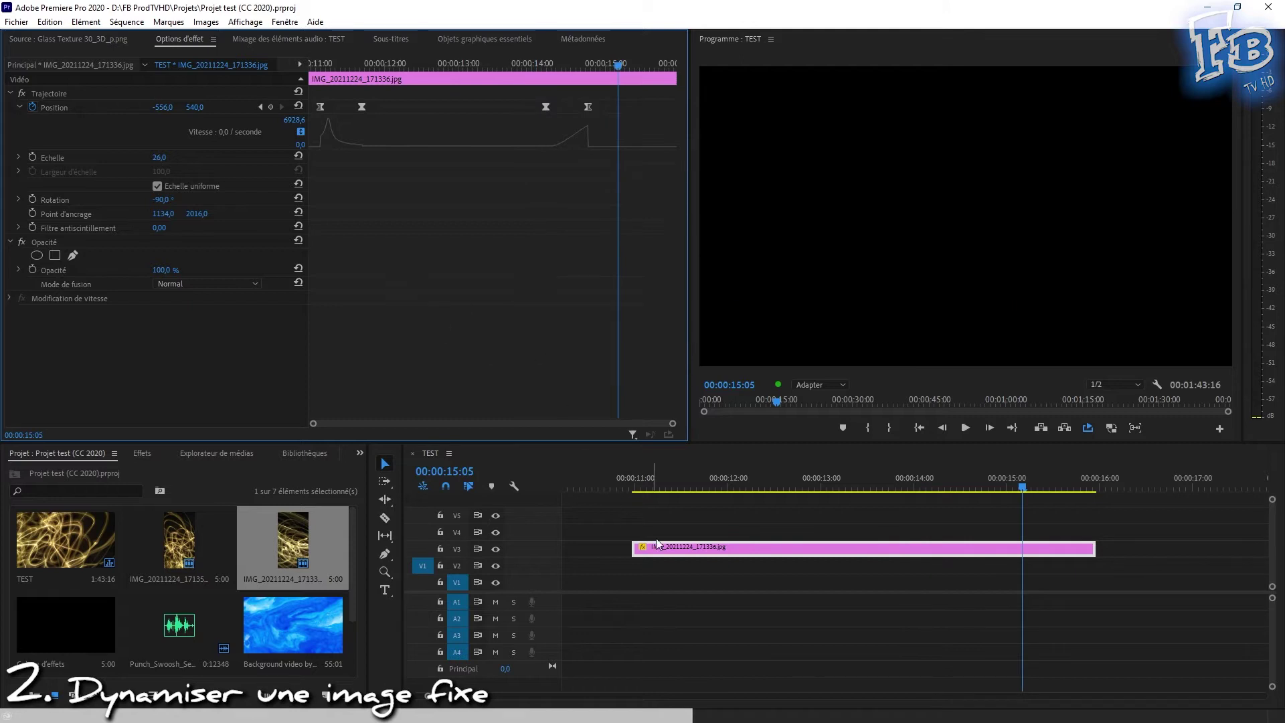
# Step: Duplicate the image clip onto V1 and remove its Position keyframes
pyautogui.keyDown('alt'); pyautogui.moveTo(658, 543); pyautogui.dragTo(698, 581); pyautogui.keyUp('alt')
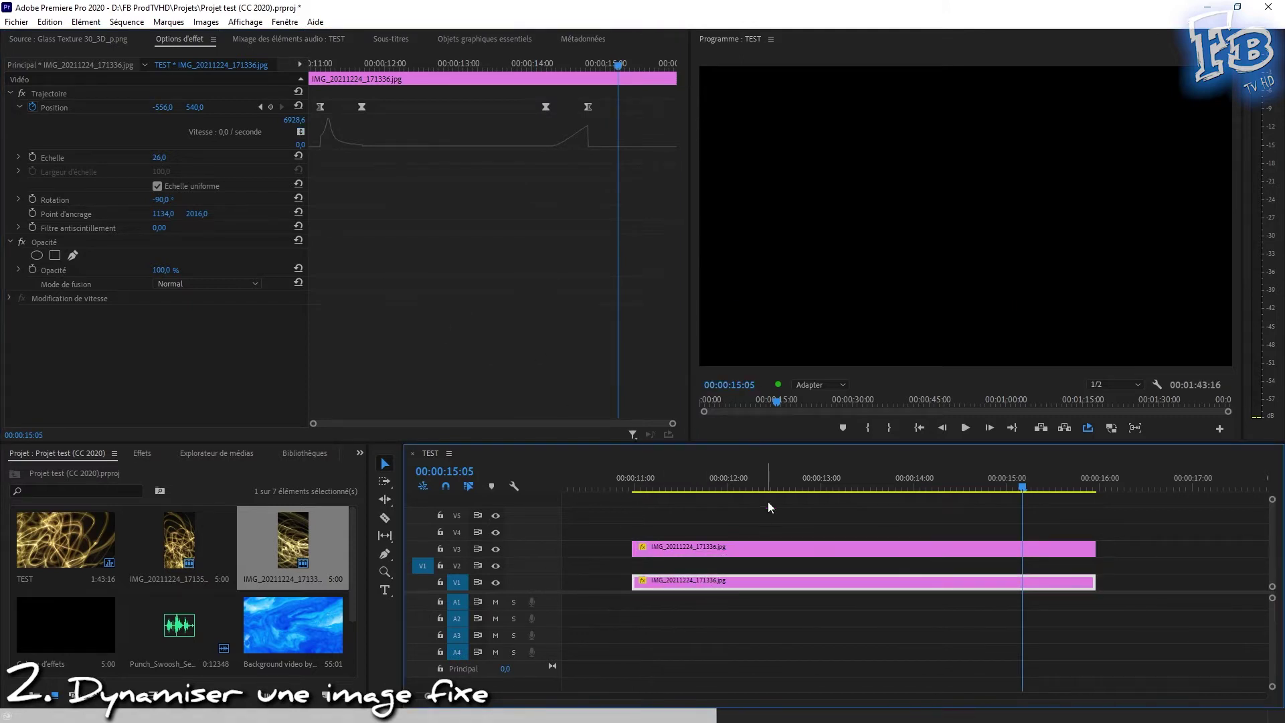
pyautogui.click(764, 481)
pyautogui.click(32, 107)
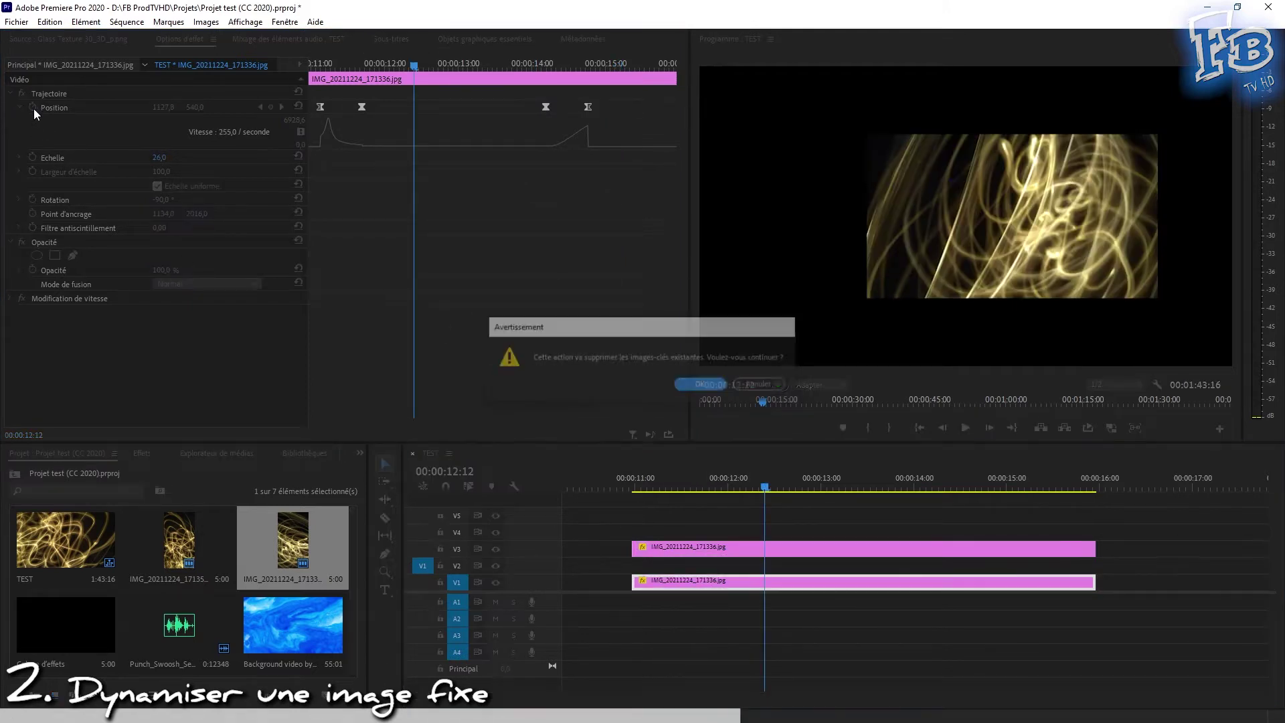
pyautogui.press('Return')
# Step: Enlarge the V1 copy to scale 107 at position 1146, 702
pyautogui.click(162, 121)
pyautogui.write('100')
pyautogui.press('Return')
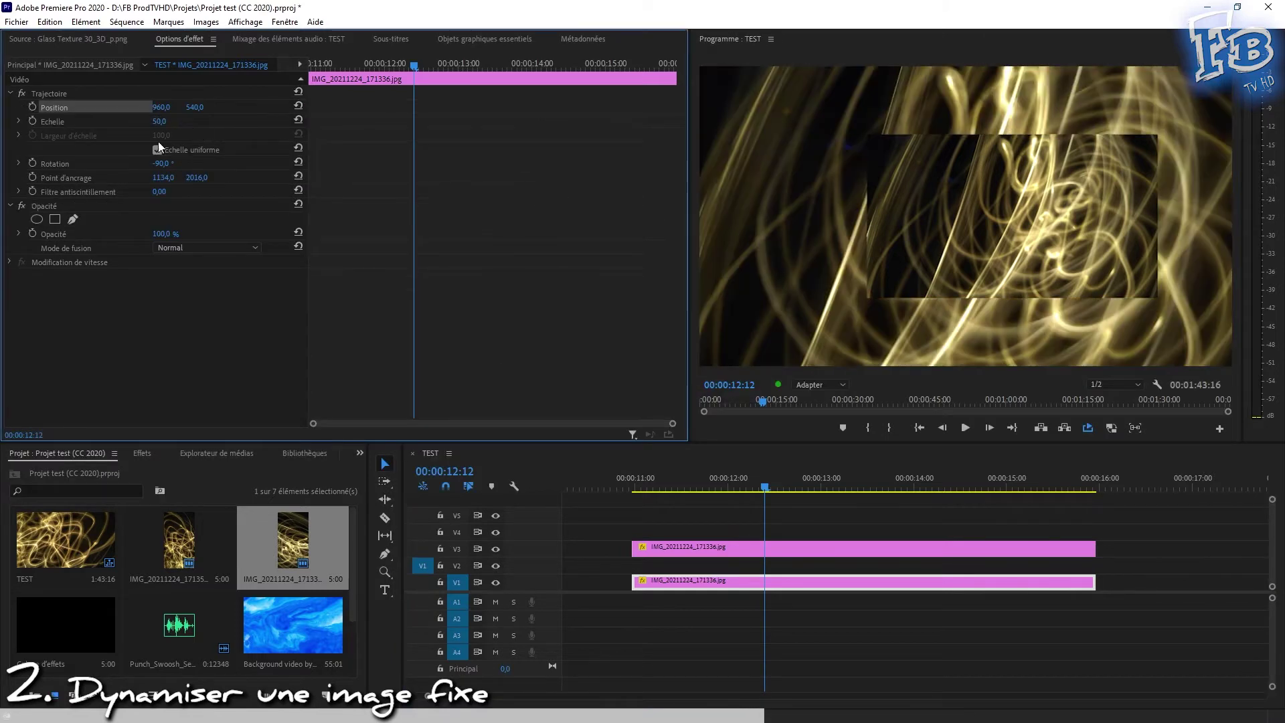
pyautogui.moveTo(163, 121)
pyautogui.mouseDown()
pyautogui.moveTo(227, 107)
pyautogui.moveTo(201, 108)
pyautogui.moveTo(214, 107)
pyautogui.mouseUp()
pyautogui.click(142, 453)
# Step: Apply Flou gaussien at 95 with Recopier les pixels to the V1 copy, then add Courbes RVB
pyautogui.doubleClick(74, 470)
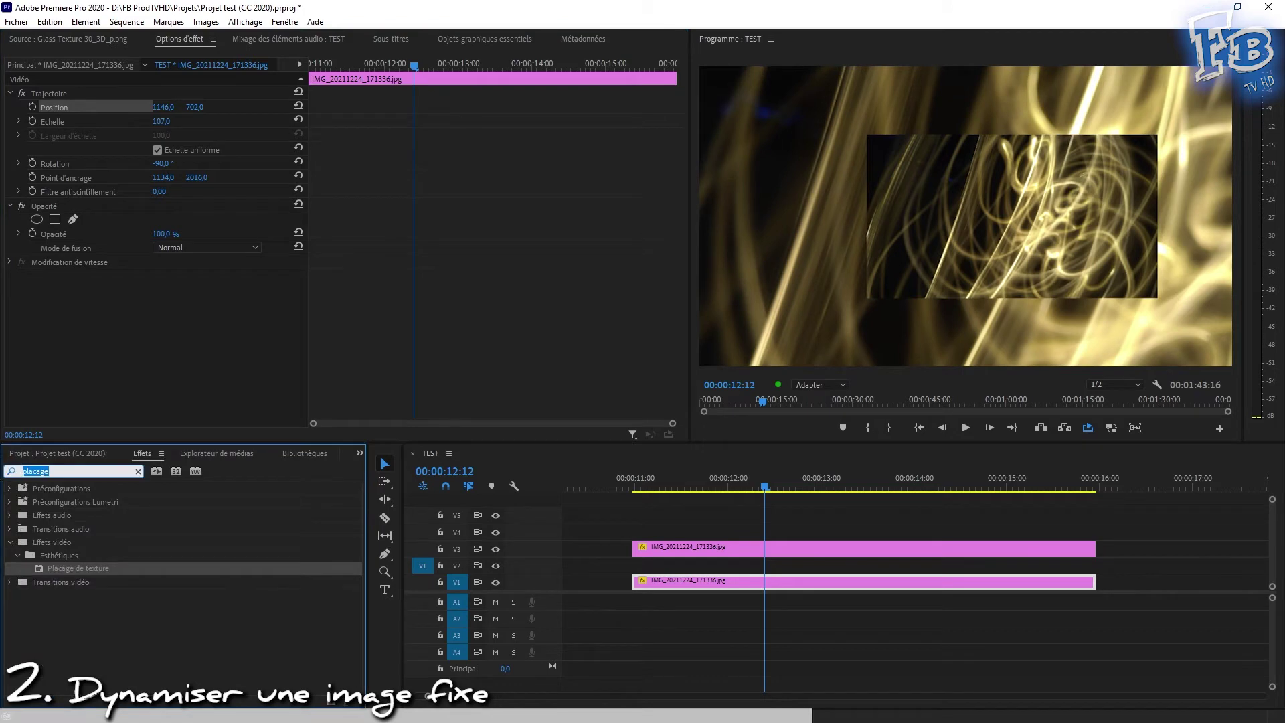
pyautogui.write('flou')
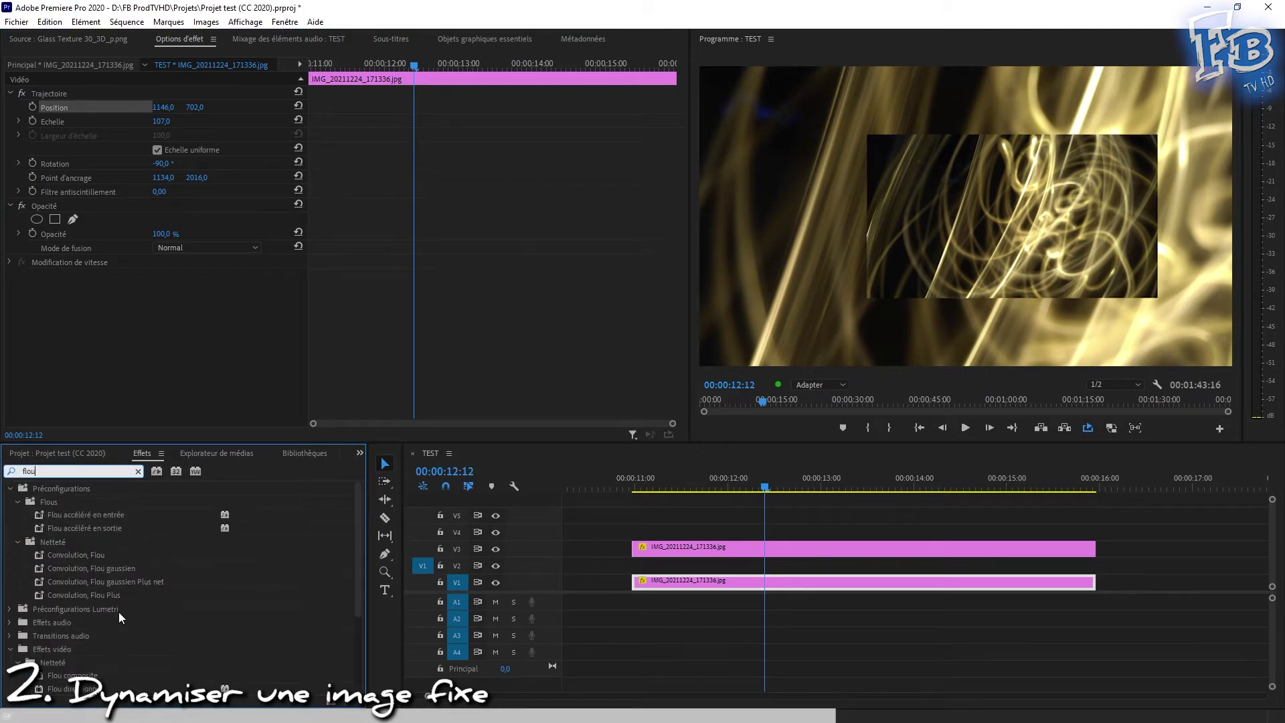
pyautogui.write(' ga')
pyautogui.moveTo(82, 610); pyautogui.dragTo(90, 269)
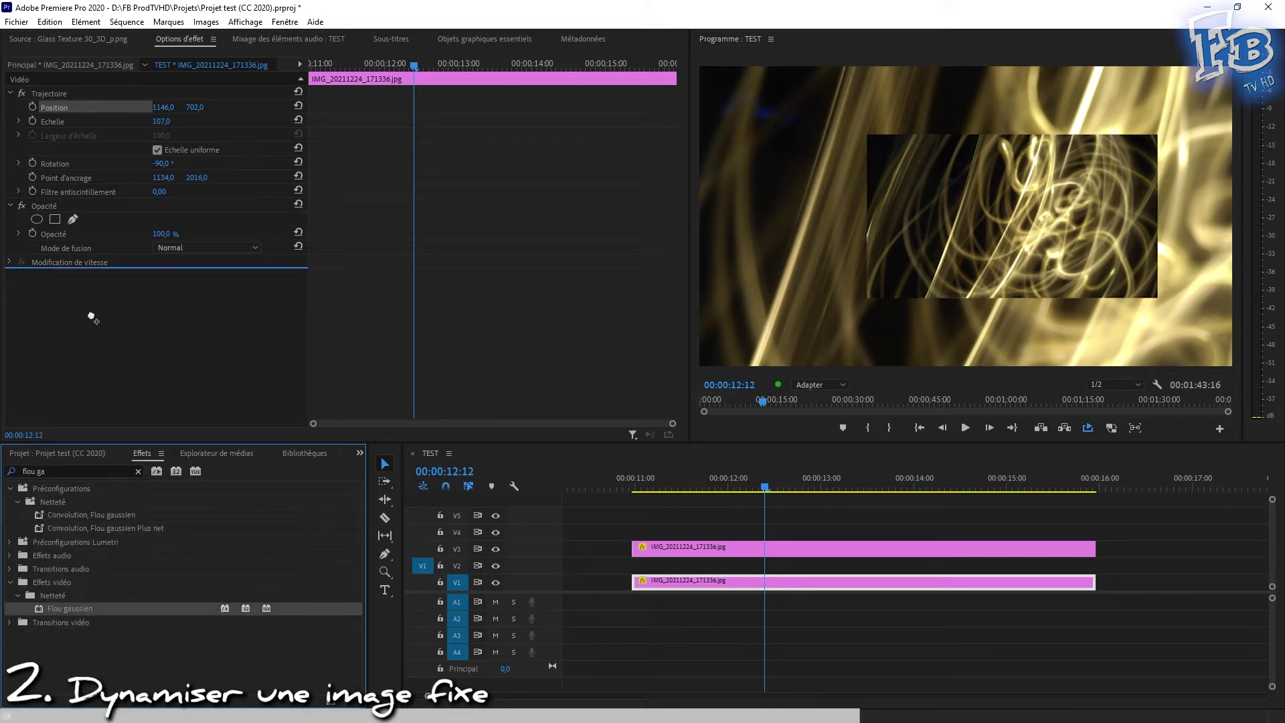
pyautogui.moveTo(159, 304)
pyautogui.mouseDown()
pyautogui.moveTo(194, 304)
pyautogui.moveTo(155, 304)
pyautogui.mouseUp()
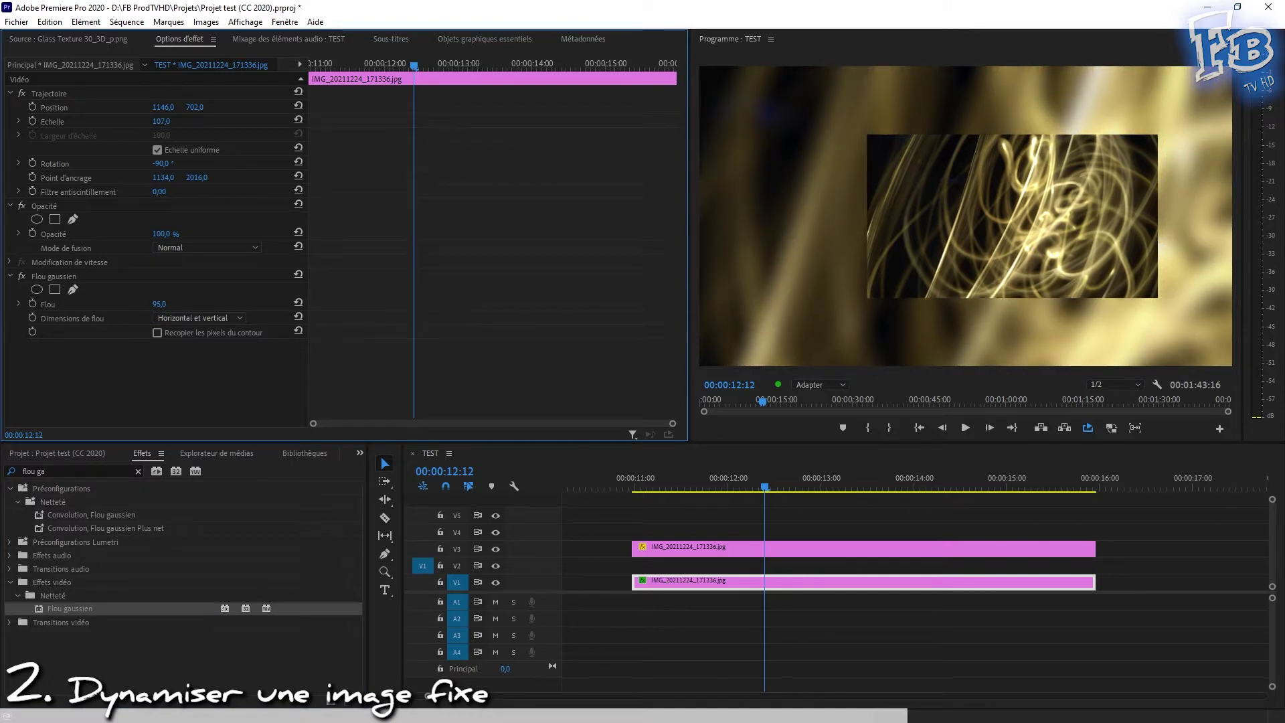
pyautogui.click(160, 304)
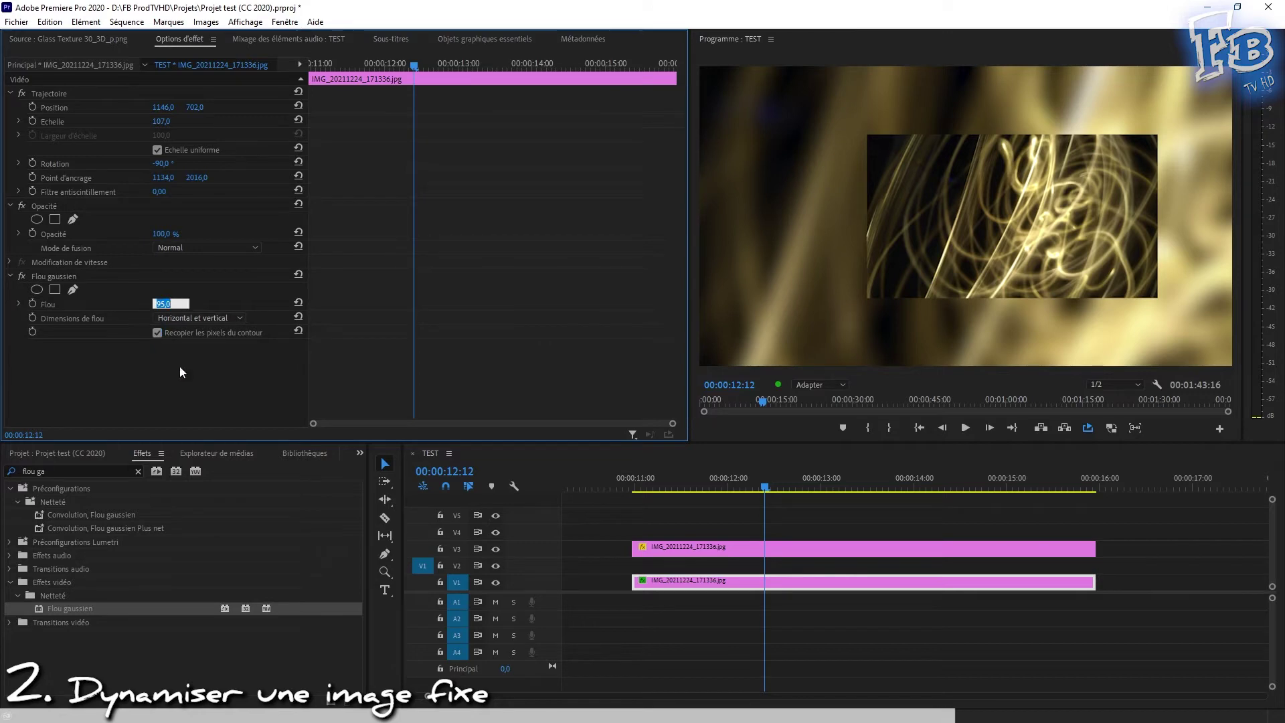
pyautogui.moveTo(69, 568); pyautogui.dragTo(132, 382)
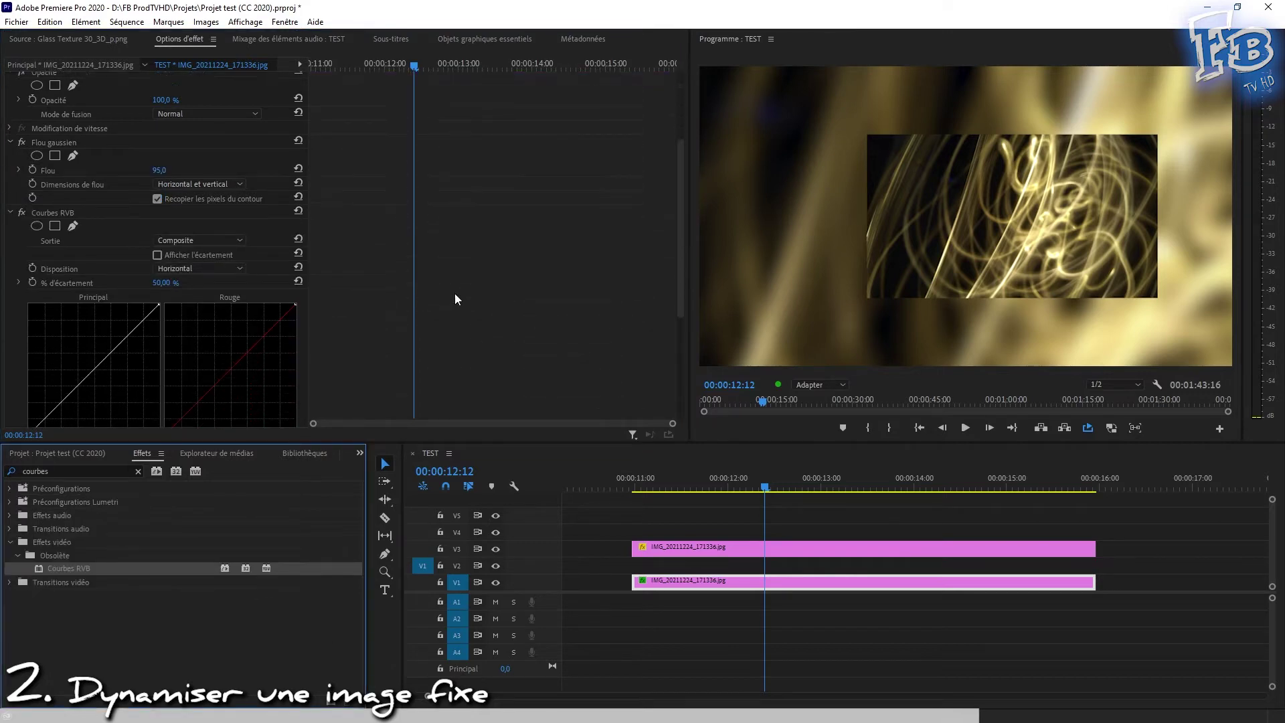
# Step: Darken the Principal curve, duplicate the still onto V2 with Courbes RVB disabled, and play back
pyautogui.moveTo(681, 239); pyautogui.dragTo(680, 328)
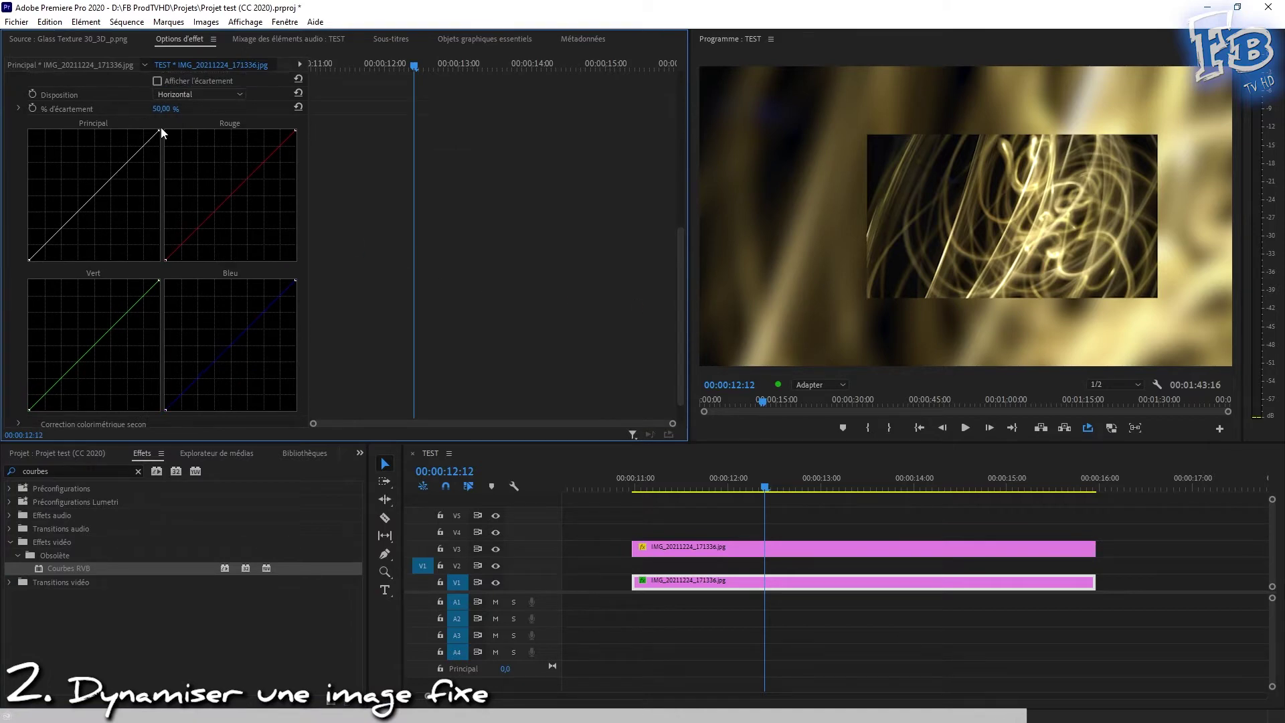
pyautogui.moveTo(160, 132)
pyautogui.mouseDown()
pyautogui.moveTo(159, 161)
pyautogui.moveTo(127, 203)
pyautogui.mouseUp()
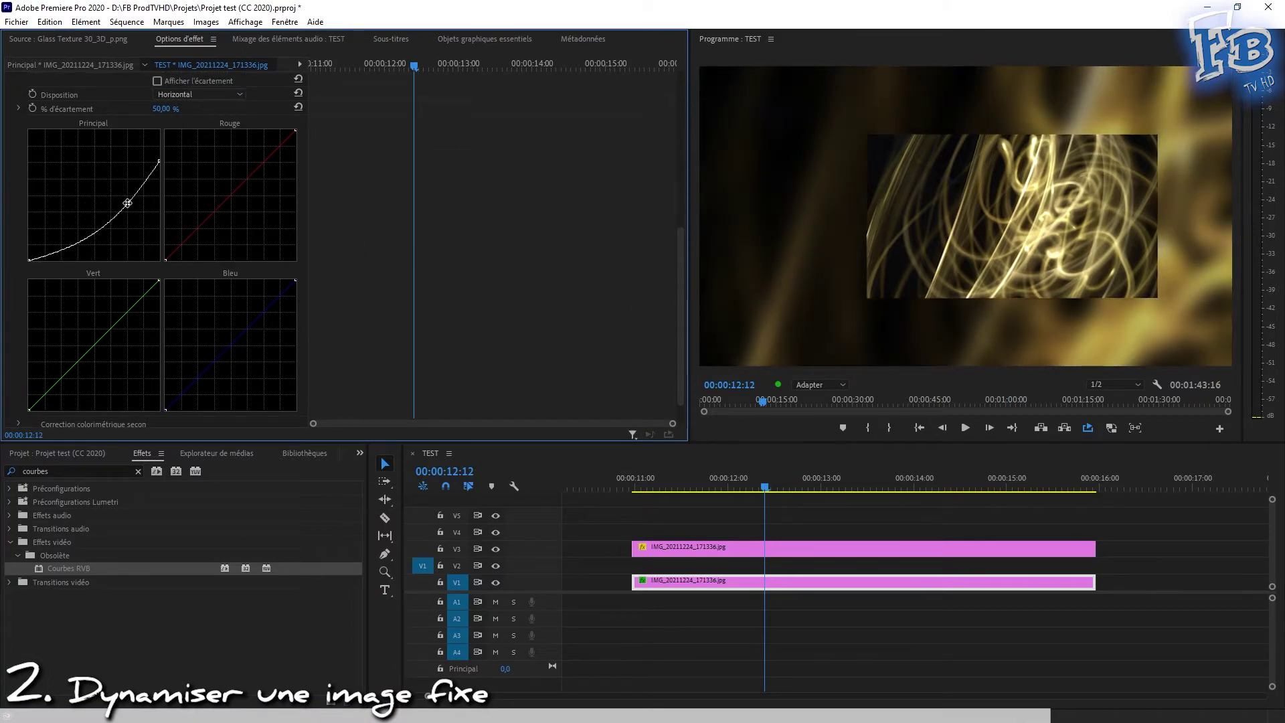
pyautogui.keyDown('alt'); pyautogui.moveTo(758, 584); pyautogui.dragTo(760, 568); pyautogui.keyUp('alt')
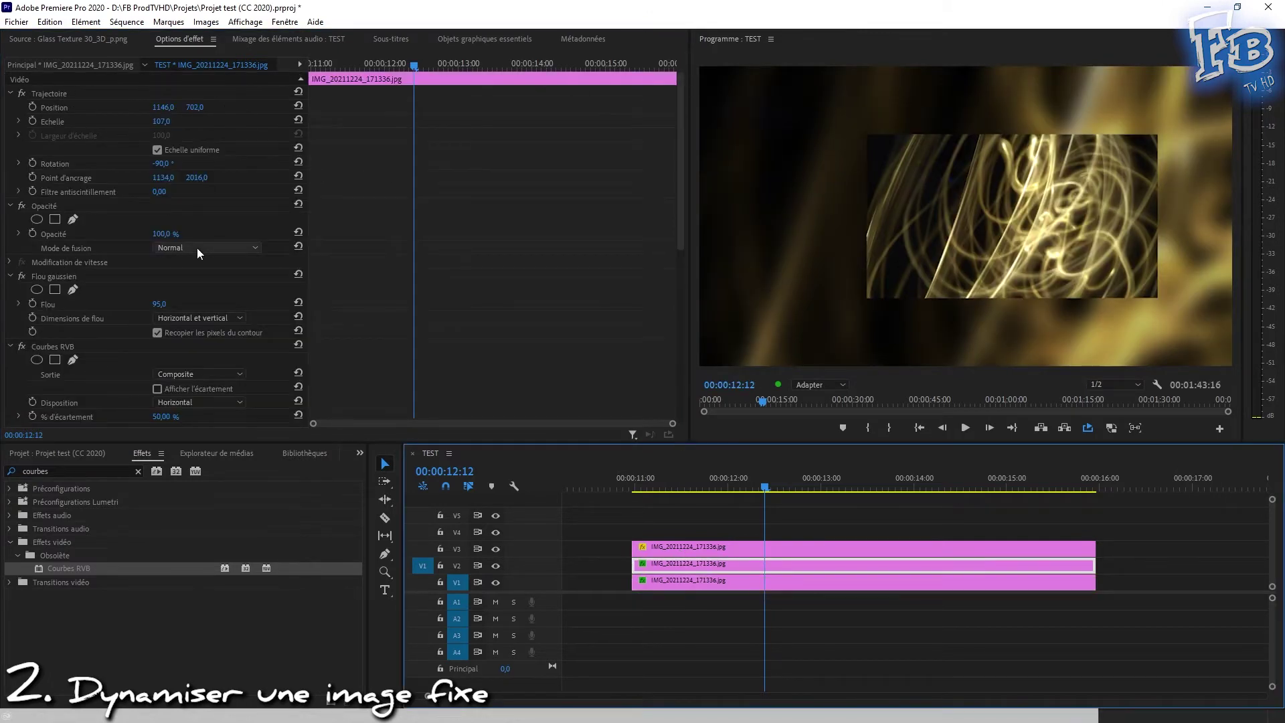
pyautogui.click(21, 347)
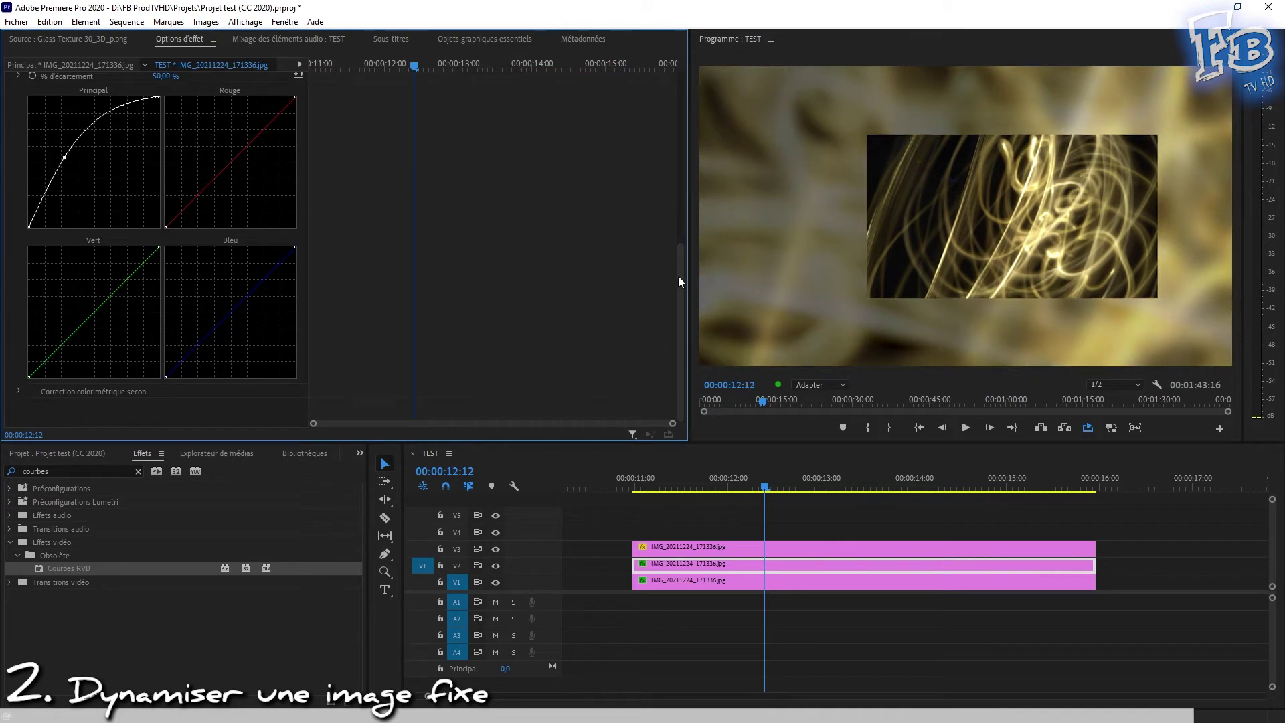
pyautogui.click(965, 428)
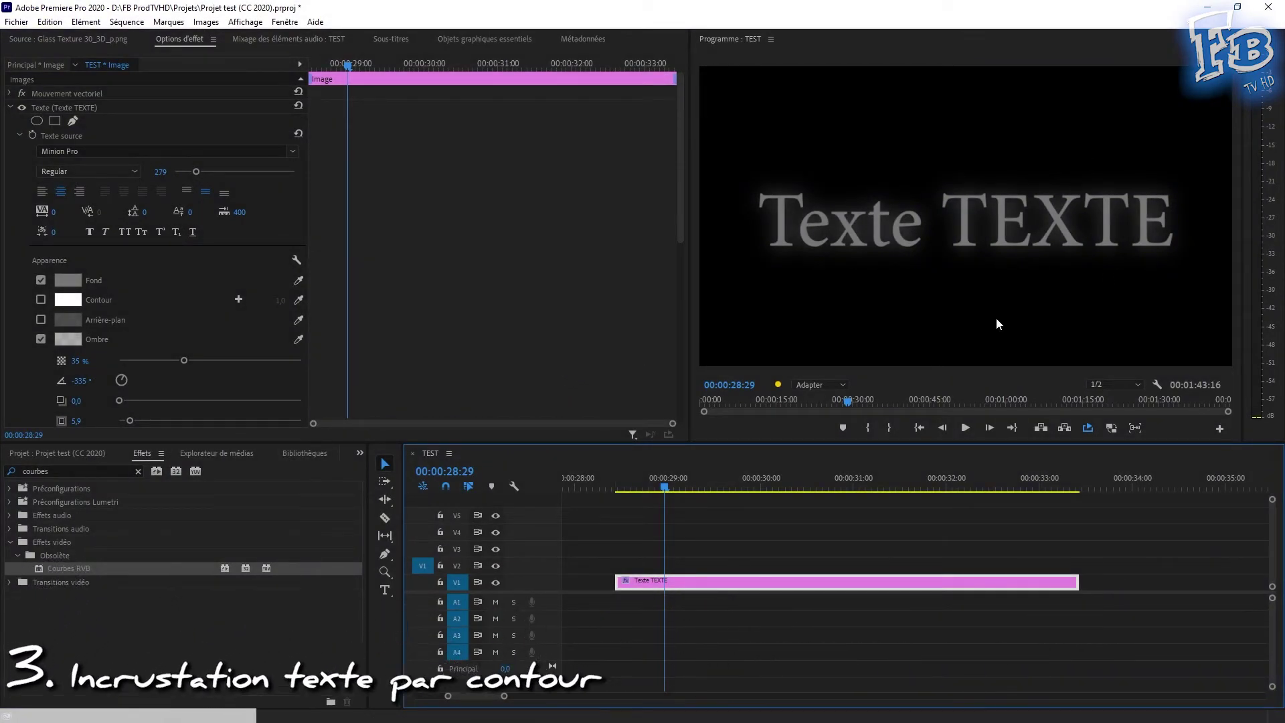
# Step: Give the title's Ombre 38% opacity, zero distance, a larger size and blur 132
pyautogui.click(41, 339)
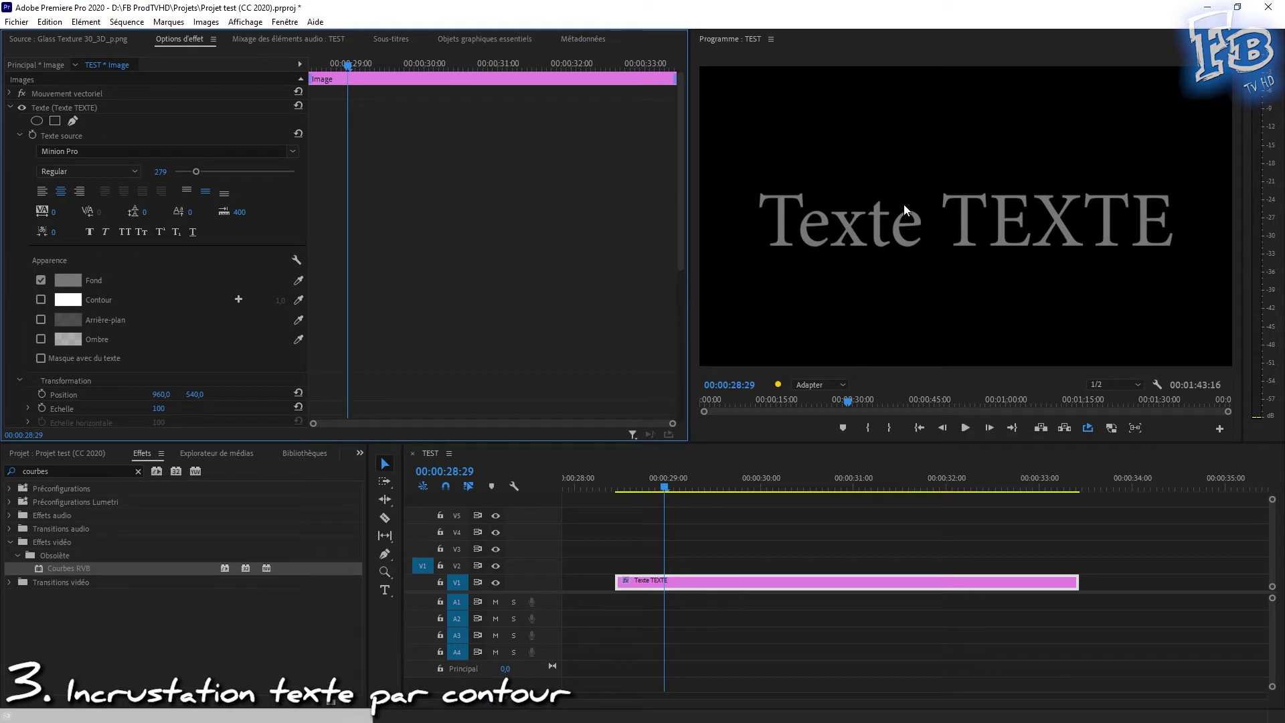
pyautogui.click(42, 340)
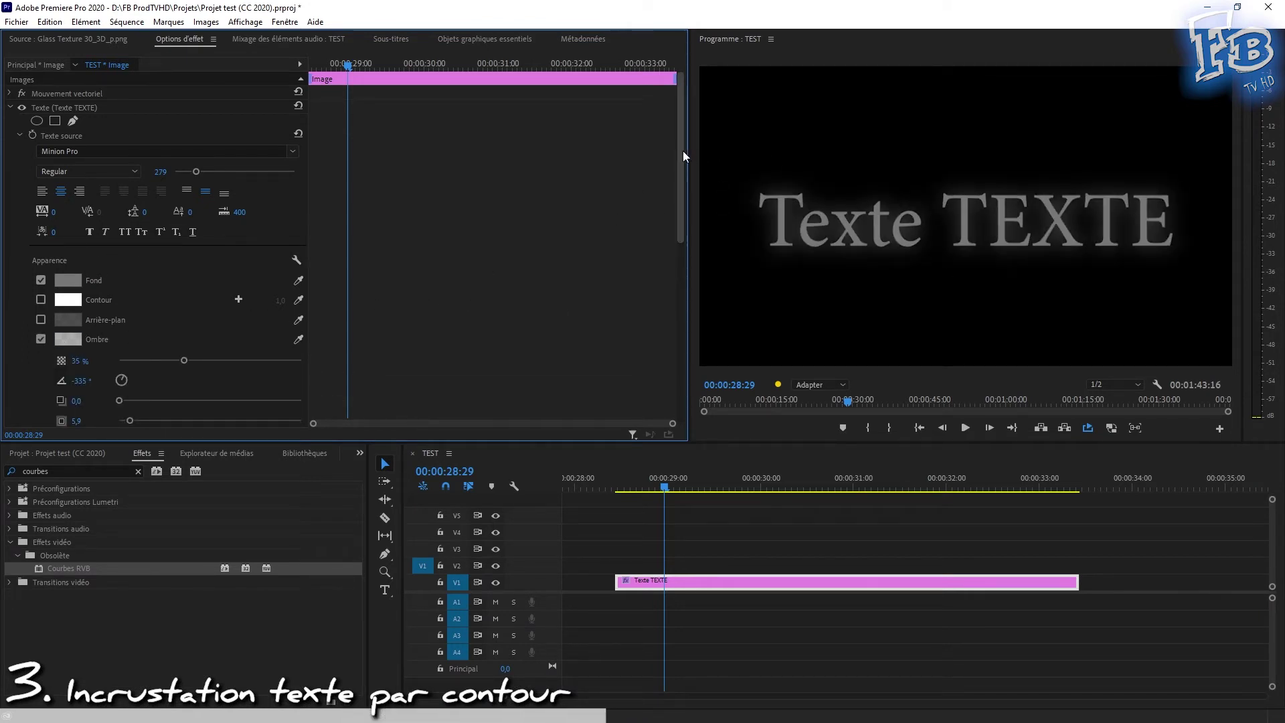
pyautogui.moveTo(682, 150); pyautogui.dragTo(680, 212)
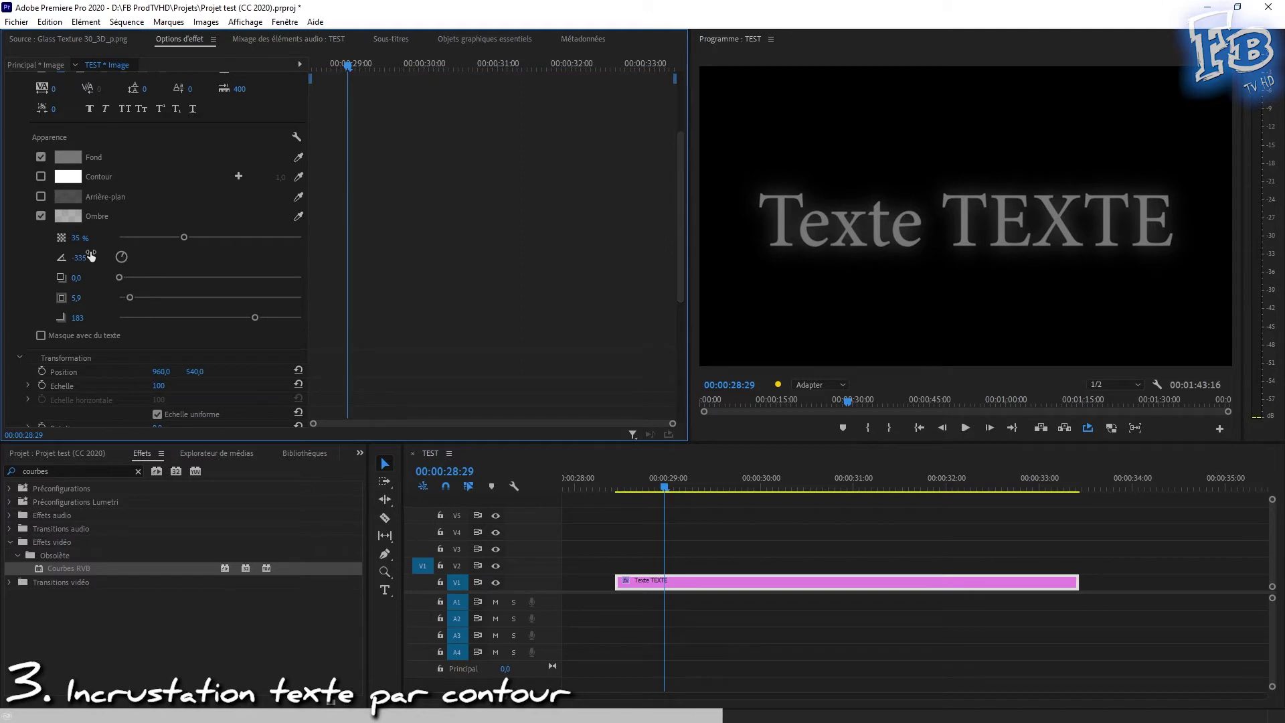
pyautogui.moveTo(143, 276); pyautogui.dragTo(186, 238)
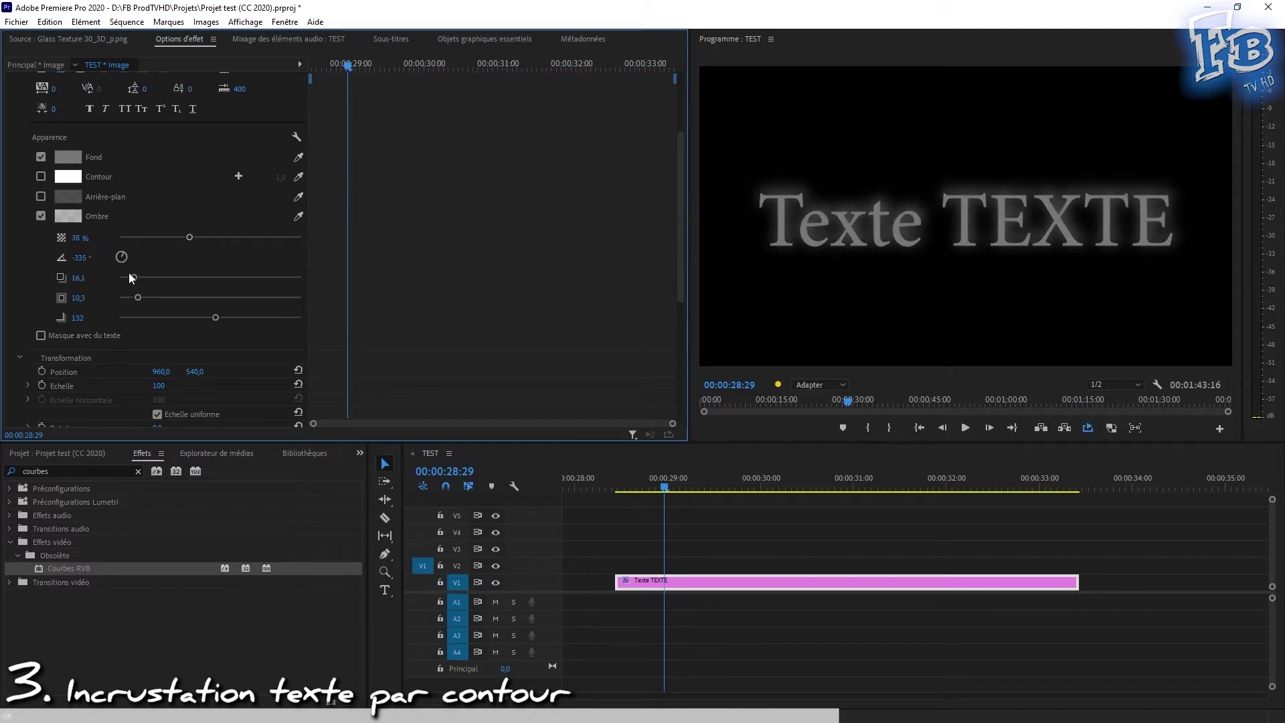
pyautogui.moveTo(133, 277); pyautogui.dragTo(16, 296)
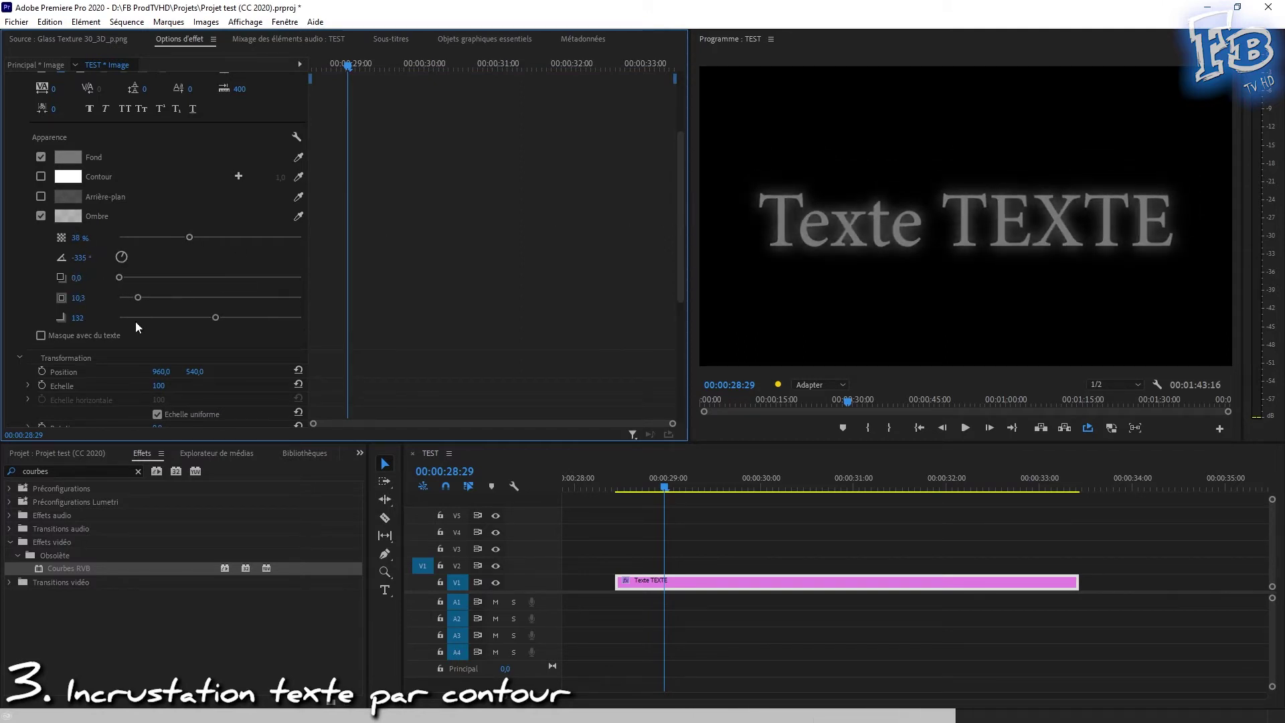
pyautogui.moveTo(138, 298); pyautogui.dragTo(283, 309)
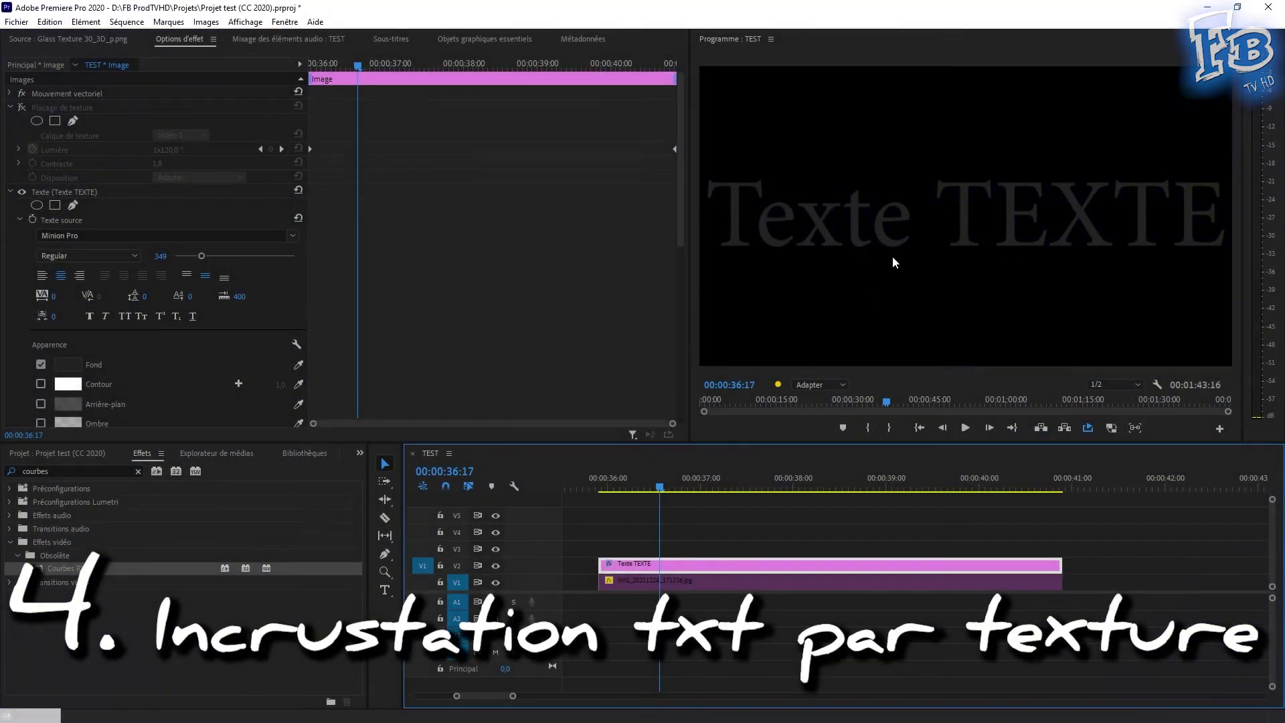
# Step: Re-enable Placage de texture on the title and leave the V1 gold image clip disabled
pyautogui.click(21, 107)
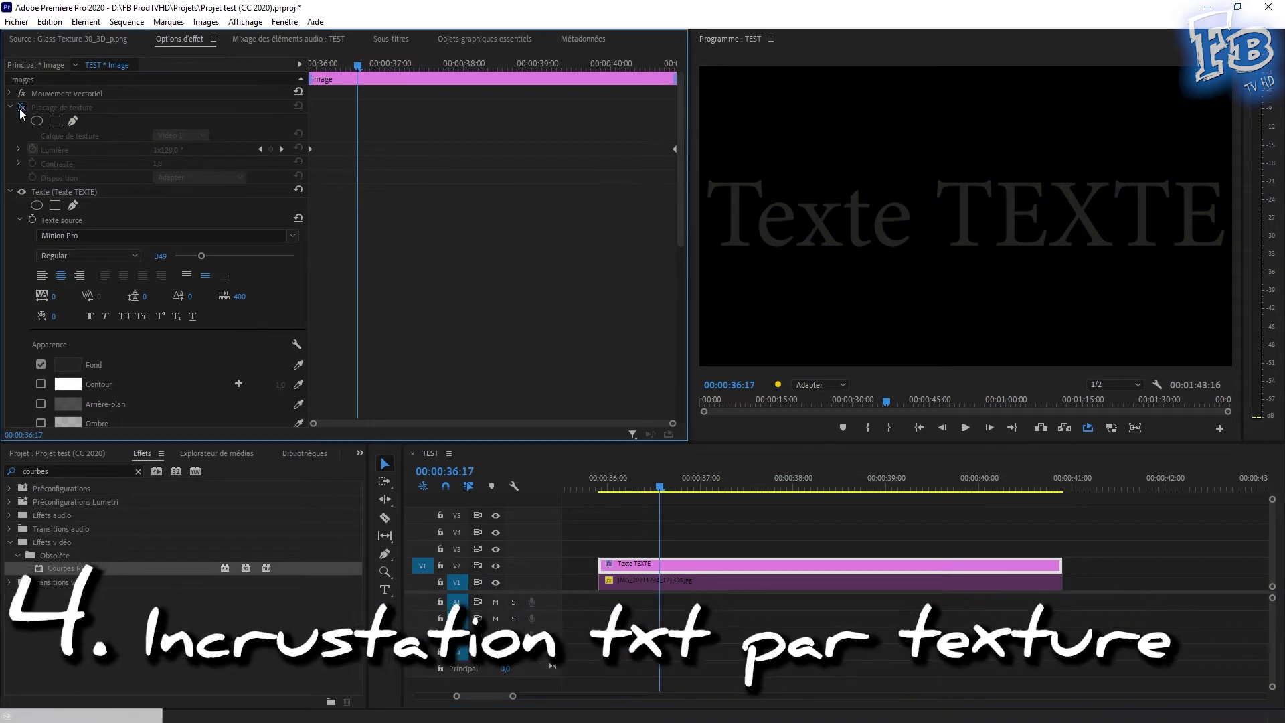
pyautogui.click(705, 580)
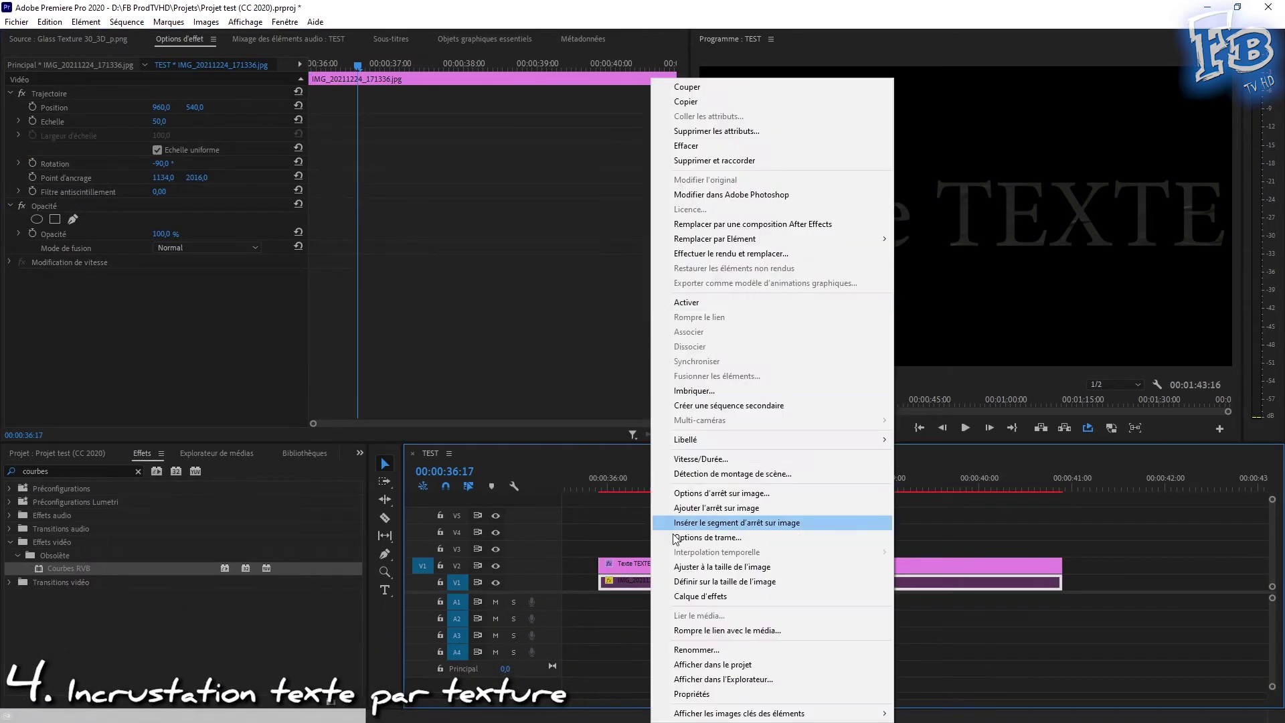
pyautogui.rightClick(649, 580)
pyautogui.click(696, 302)
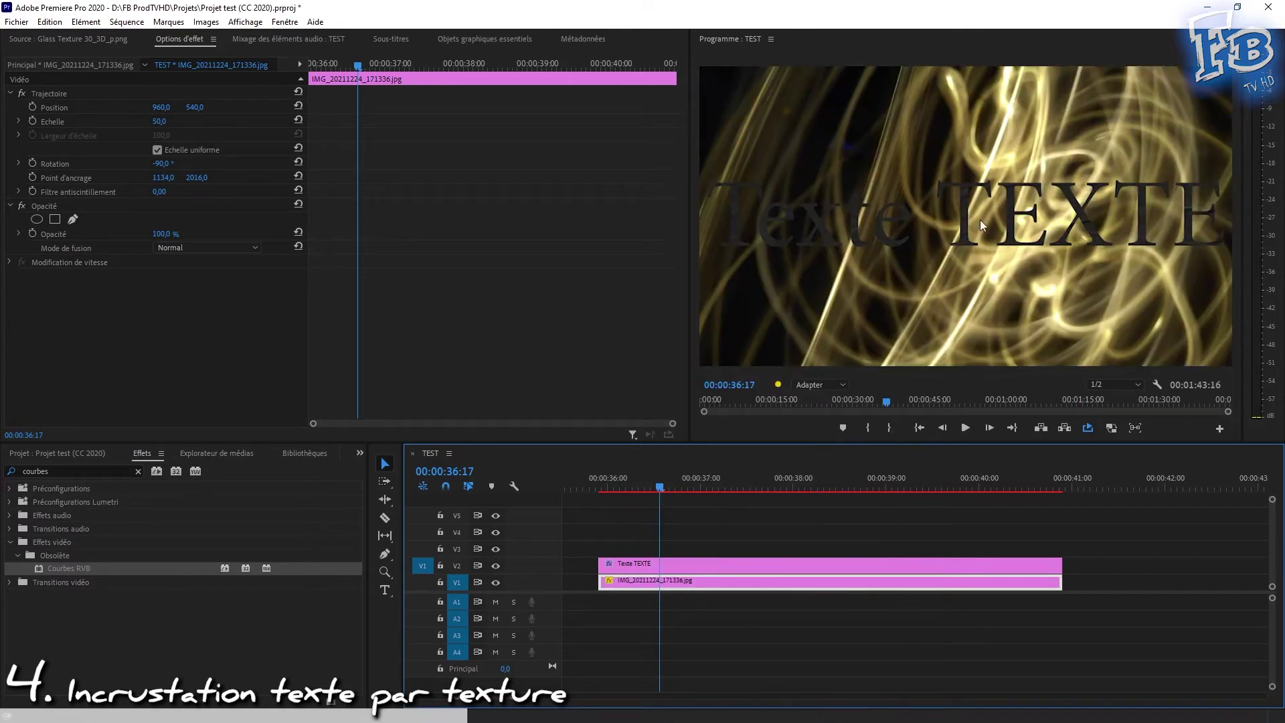
pyautogui.rightClick(664, 582)
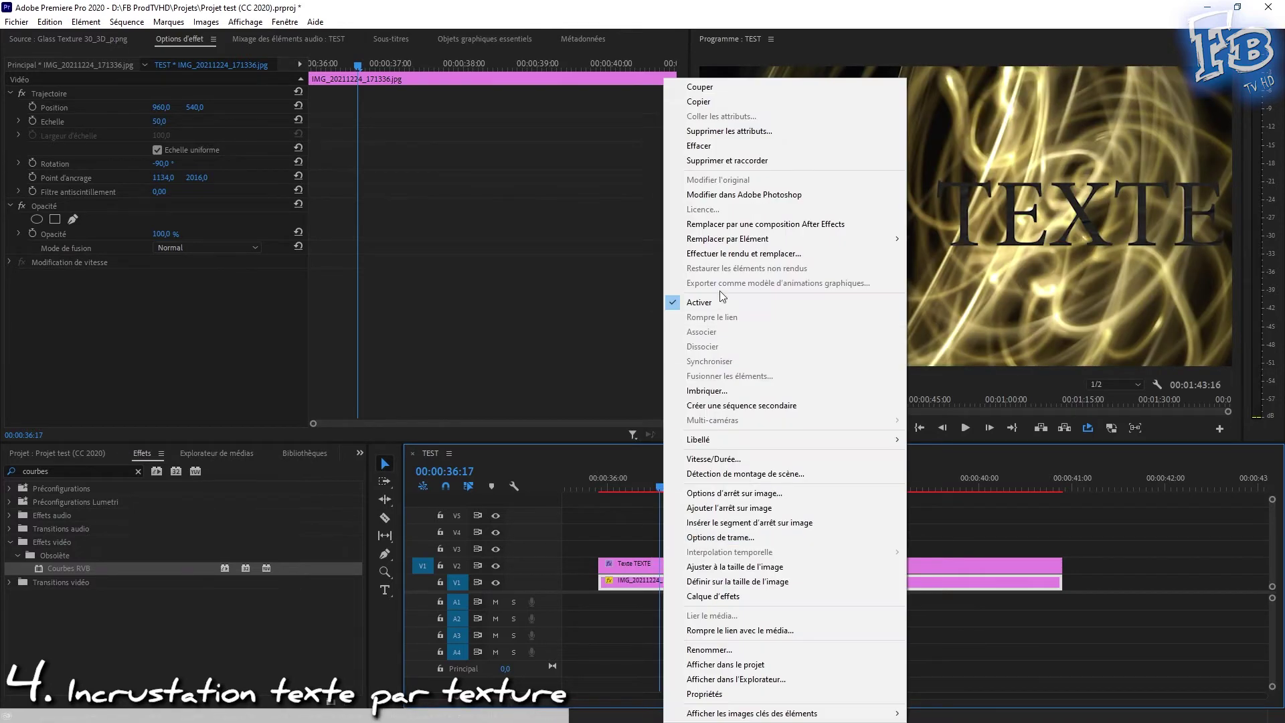
pyautogui.click(705, 302)
# Step: Scrub through the textured title and play it full screen
pyautogui.click(704, 302)
pyautogui.click(677, 566)
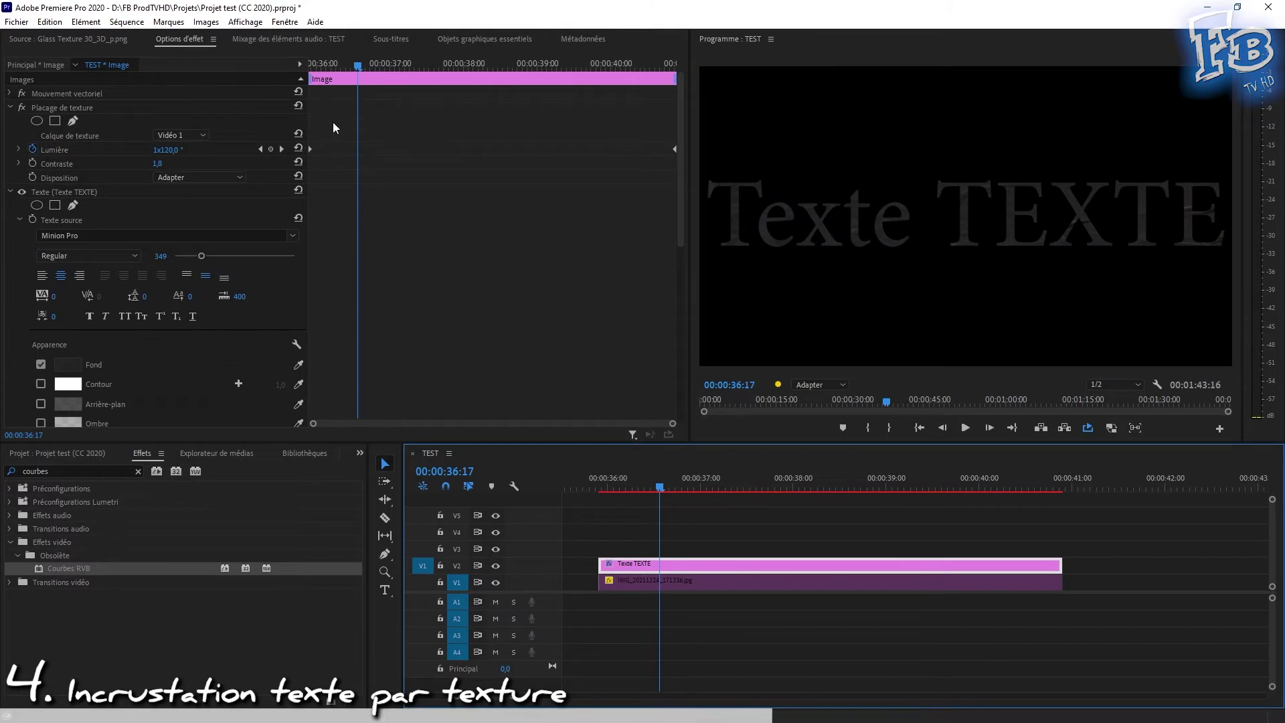
pyautogui.moveTo(327, 65); pyautogui.dragTo(475, 113)
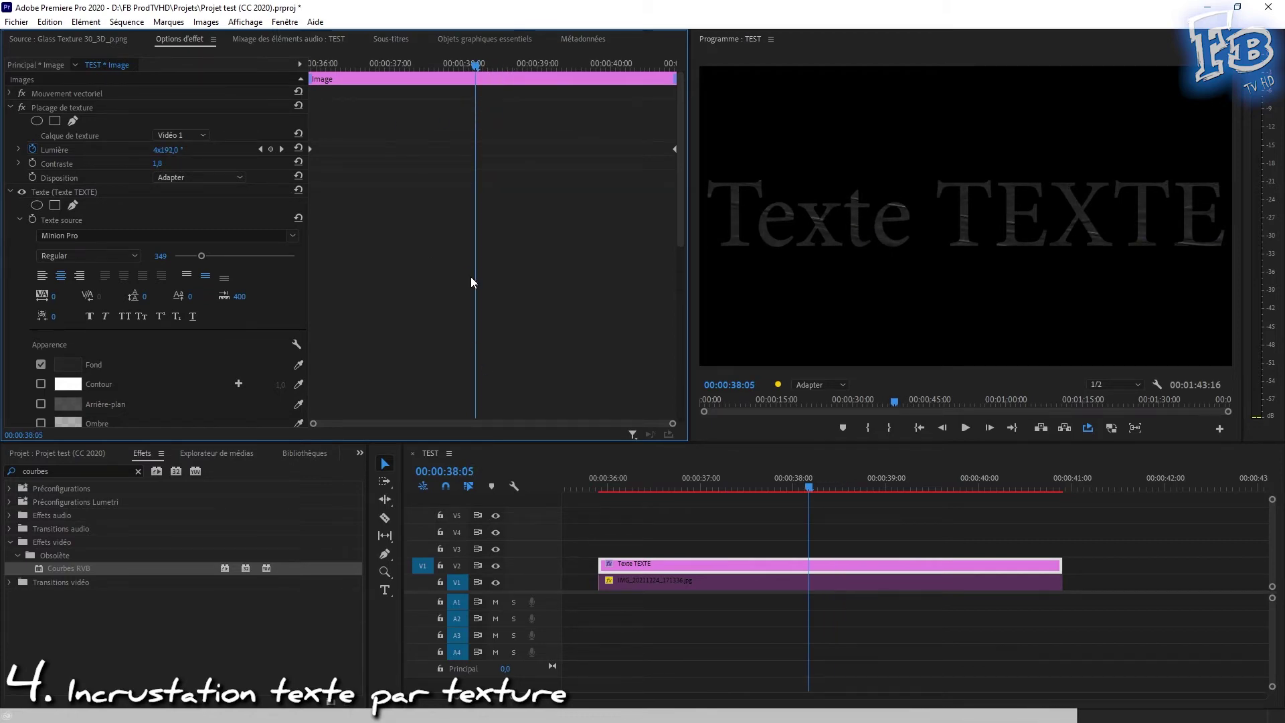
pyautogui.hotkey('ctrl', '`')
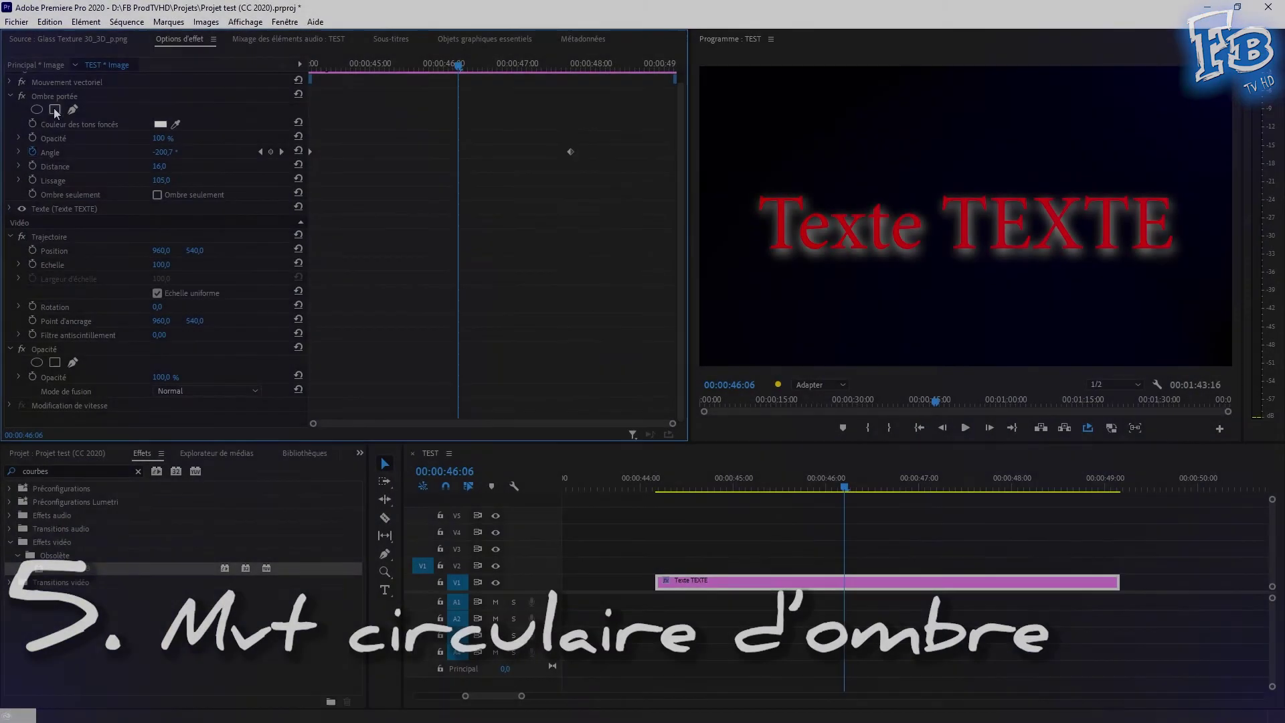
# Step: Search the Effets panel for 'ombre' to list Ombre portée and Ombre radiale
pyautogui.click(60, 473)
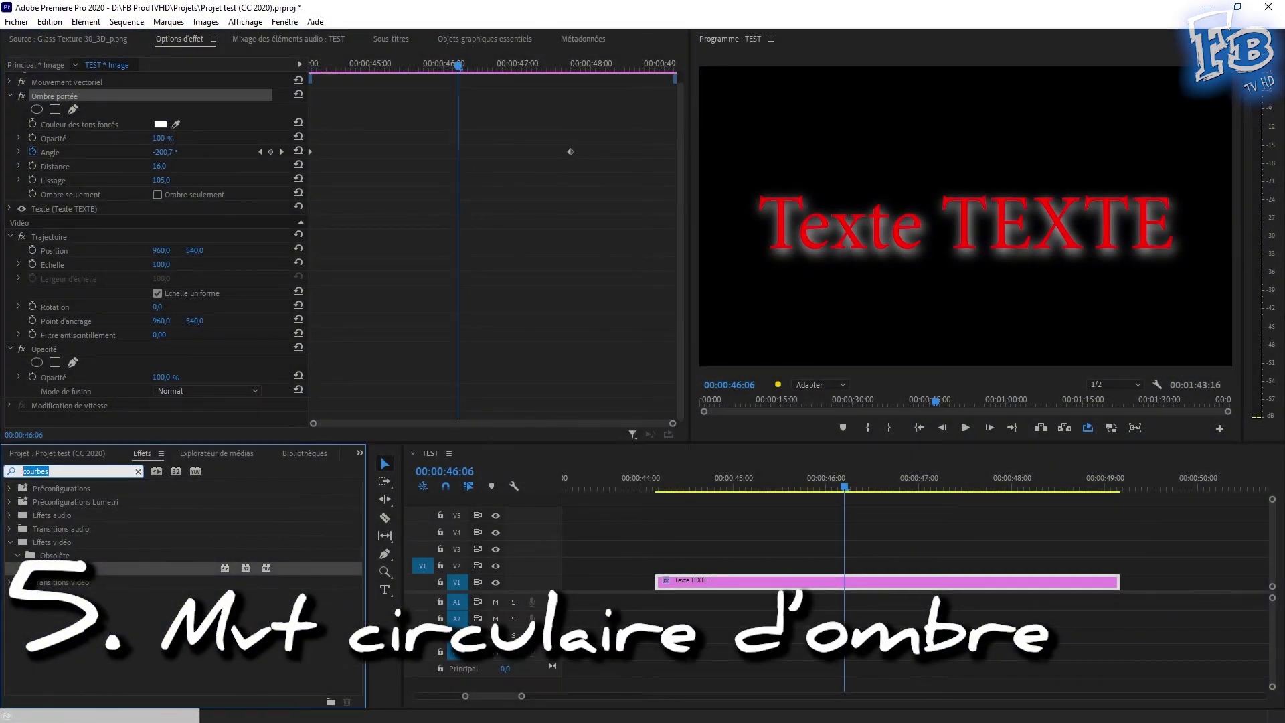
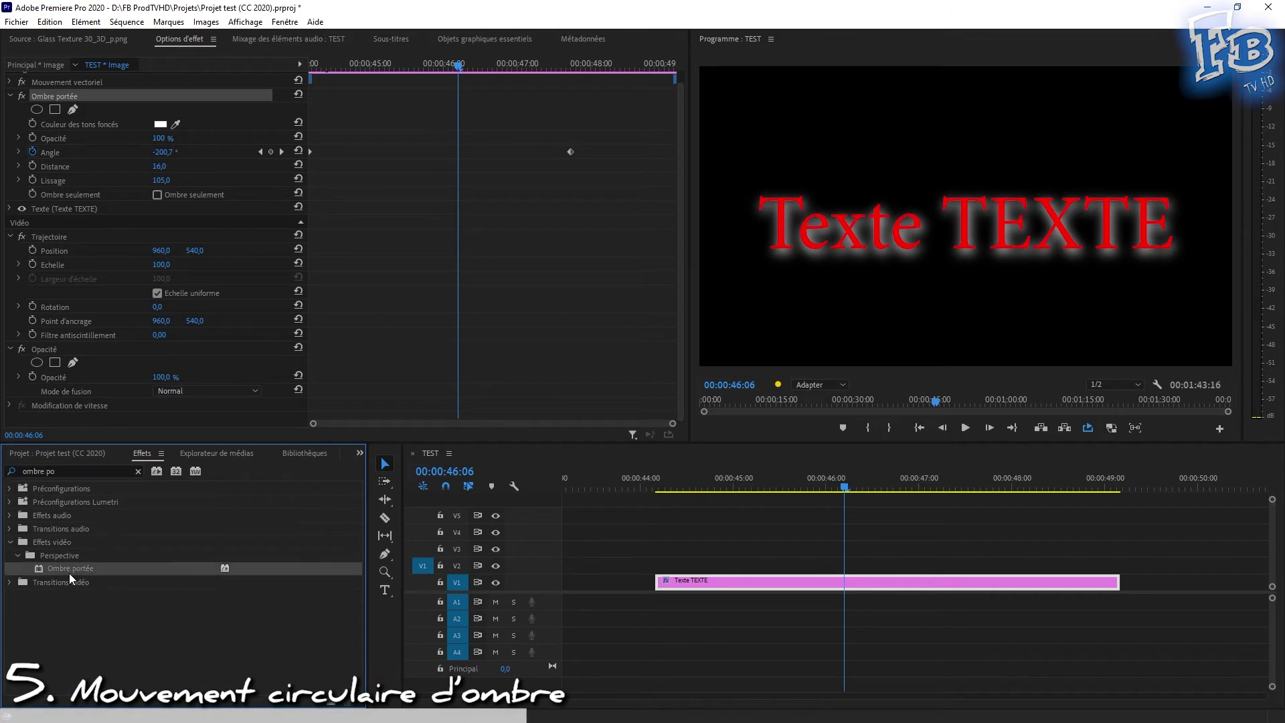
# Step: Preview the drop shadow rotating around the title from its angle keyframes
pyautogui.click(66, 94)
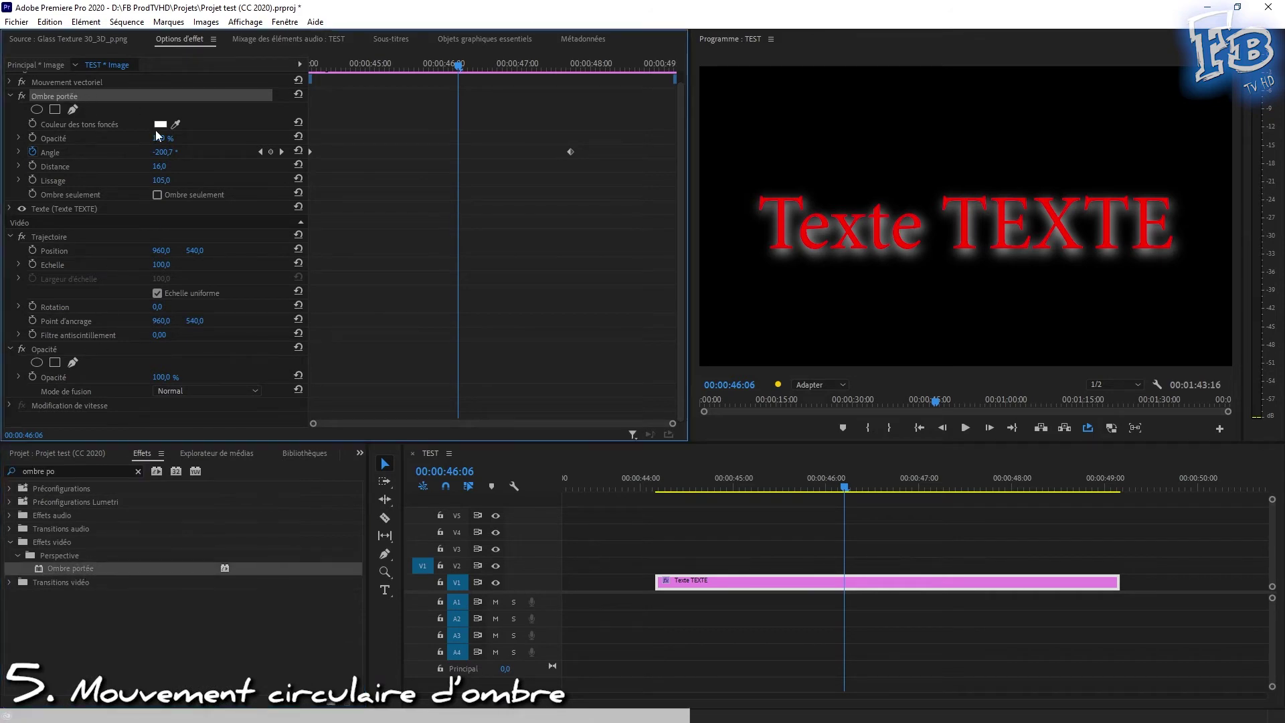
pyautogui.click(75, 152)
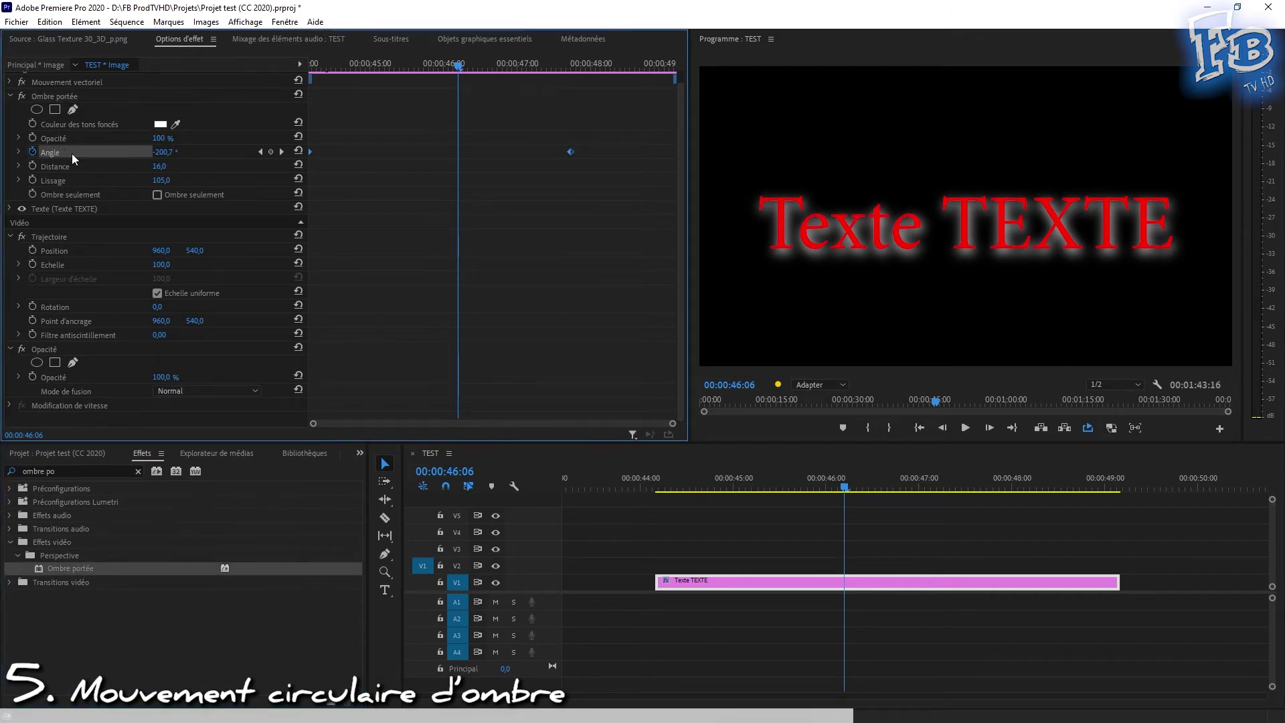
pyautogui.click(325, 65)
pyautogui.moveTo(324, 65); pyautogui.dragTo(581, 86)
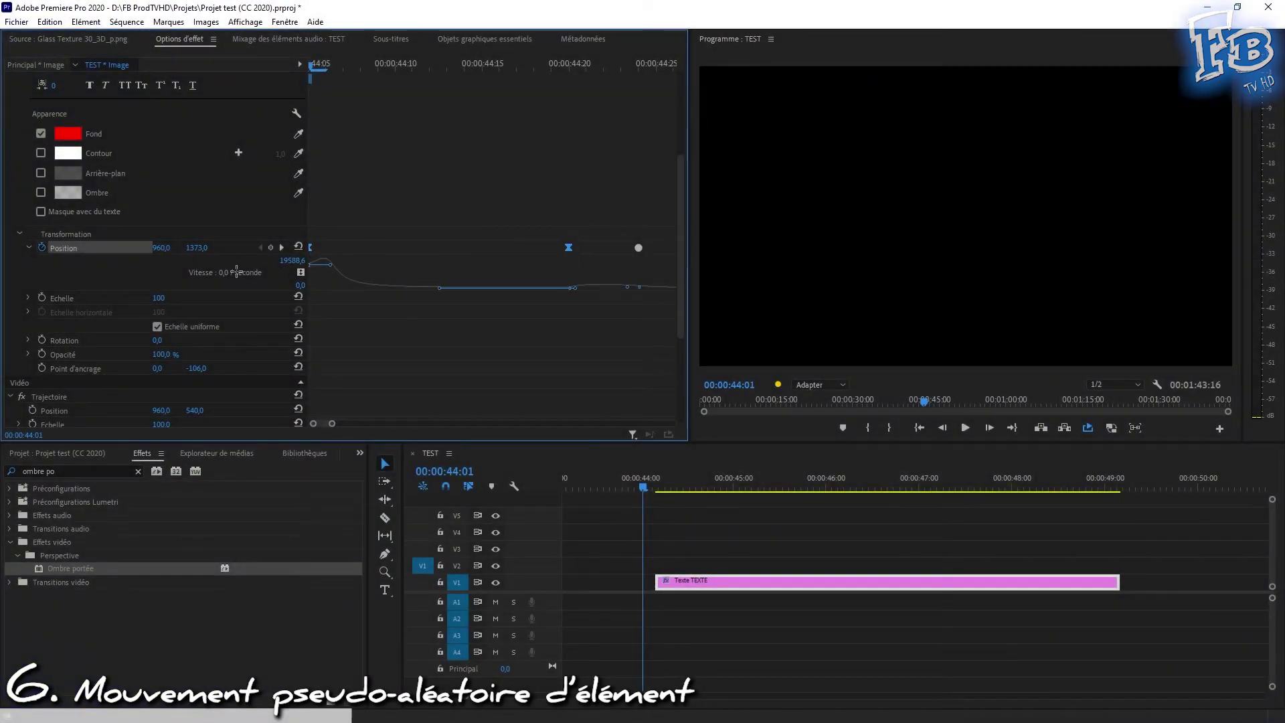
# Step: Push the title down off-screen at the clip's end and delete the unwanted Position keyframe
pyautogui.moveTo(326, 70); pyautogui.dragTo(569, 111)
pyautogui.press('space')
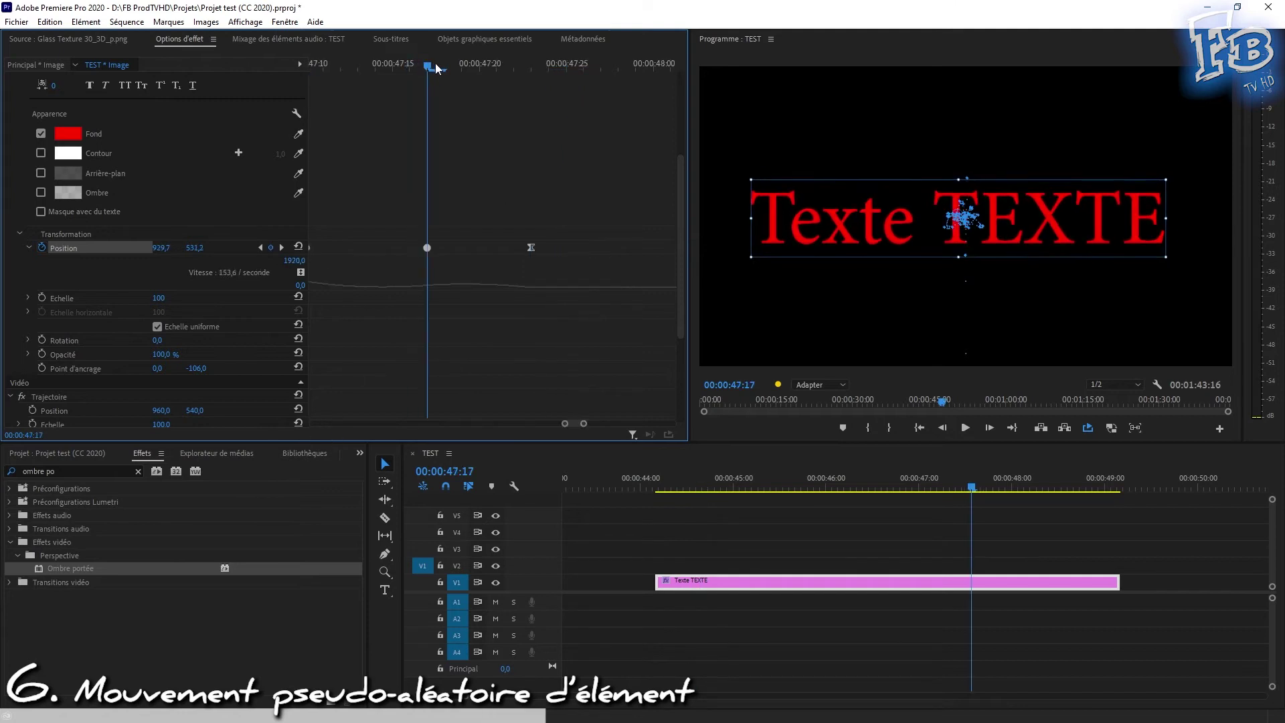
pyautogui.moveTo(543, 91); pyautogui.dragTo(618, 100)
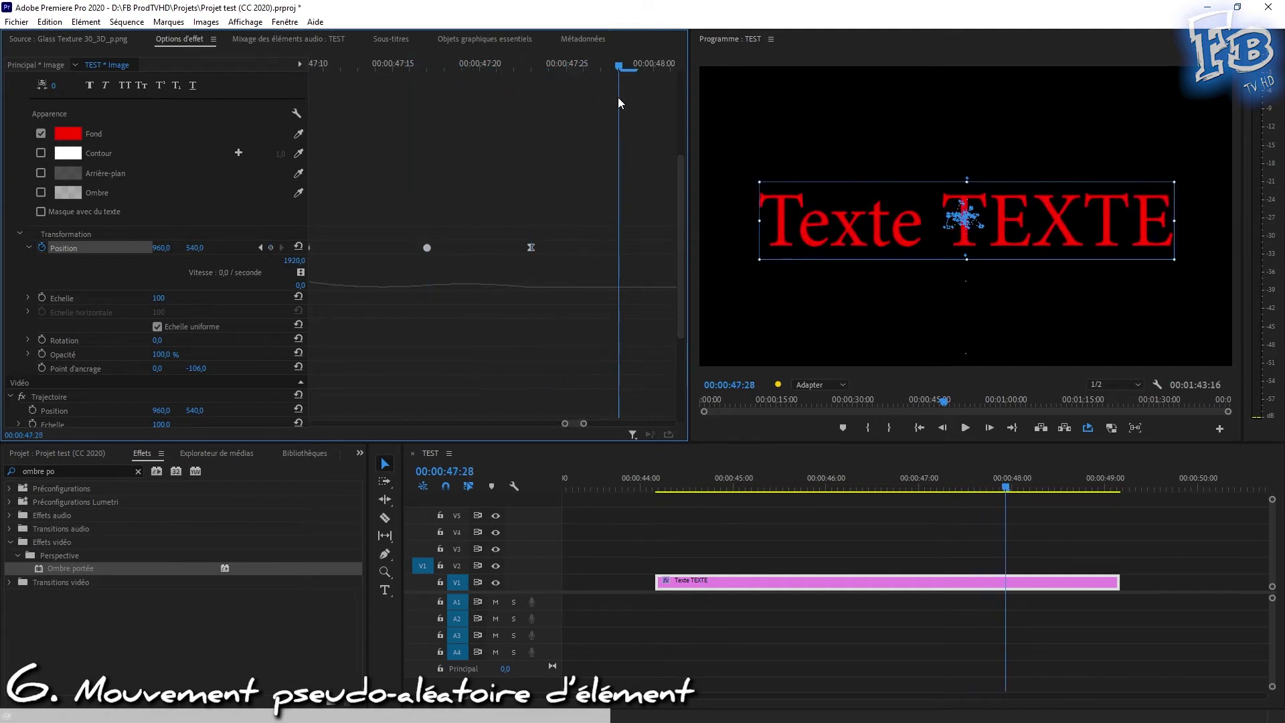
pyautogui.moveTo(195, 247); pyautogui.dragTo(402, 248)
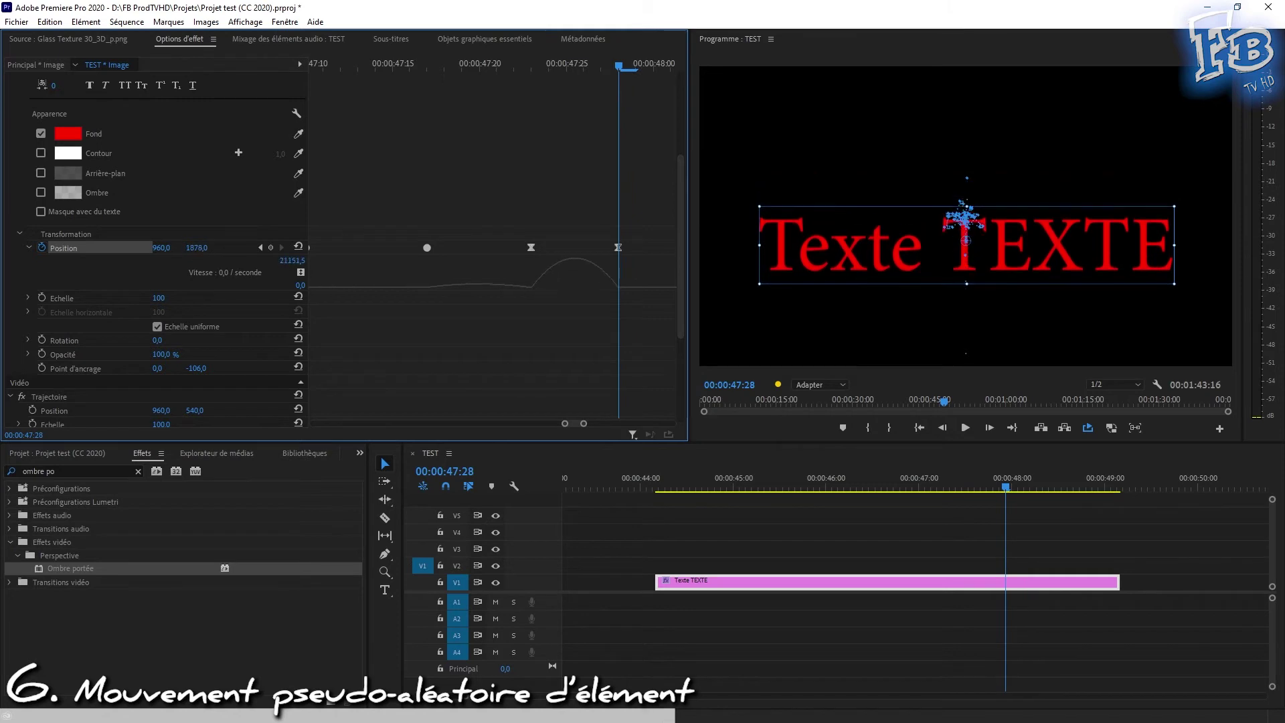
pyautogui.moveTo(488, 65); pyautogui.dragTo(648, 84)
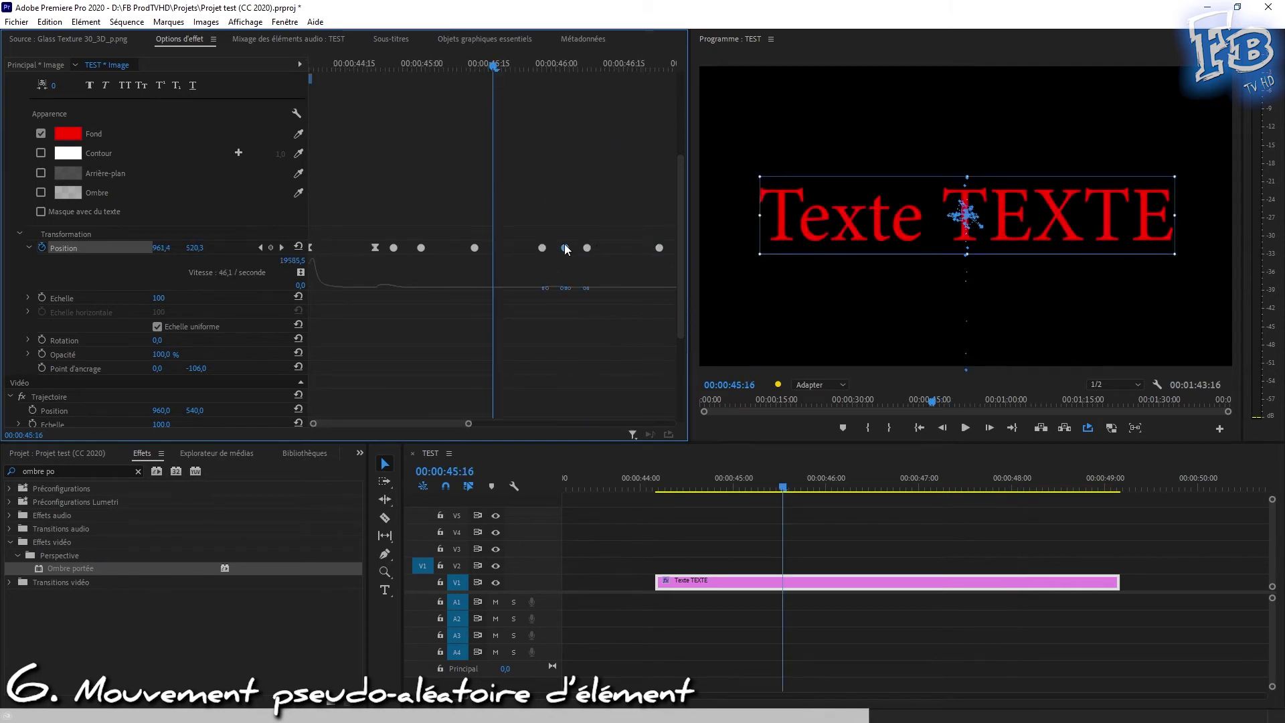
pyautogui.press('Delete')
# Step: Play back and scrub the title's jittered Position keyframes to check the random motion
pyautogui.click(355, 61)
pyautogui.press('space')
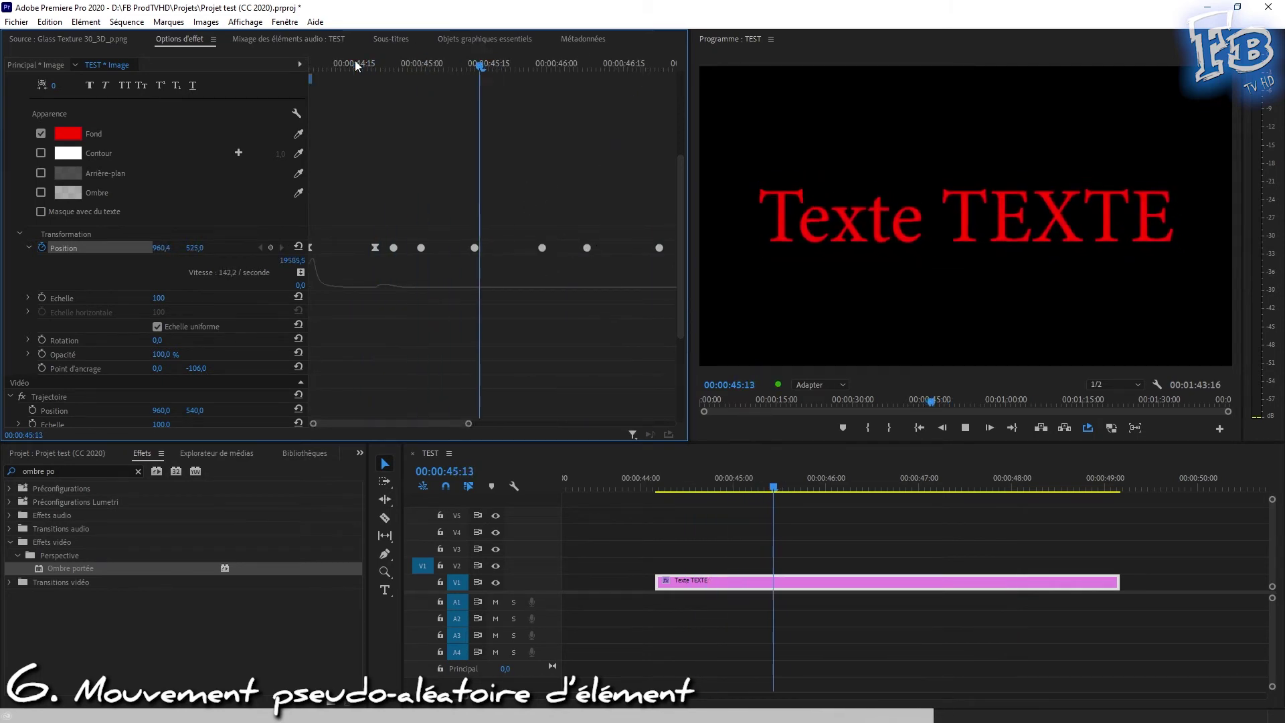
pyautogui.press('space')
pyautogui.moveTo(384, 240); pyautogui.dragTo(399, 256)
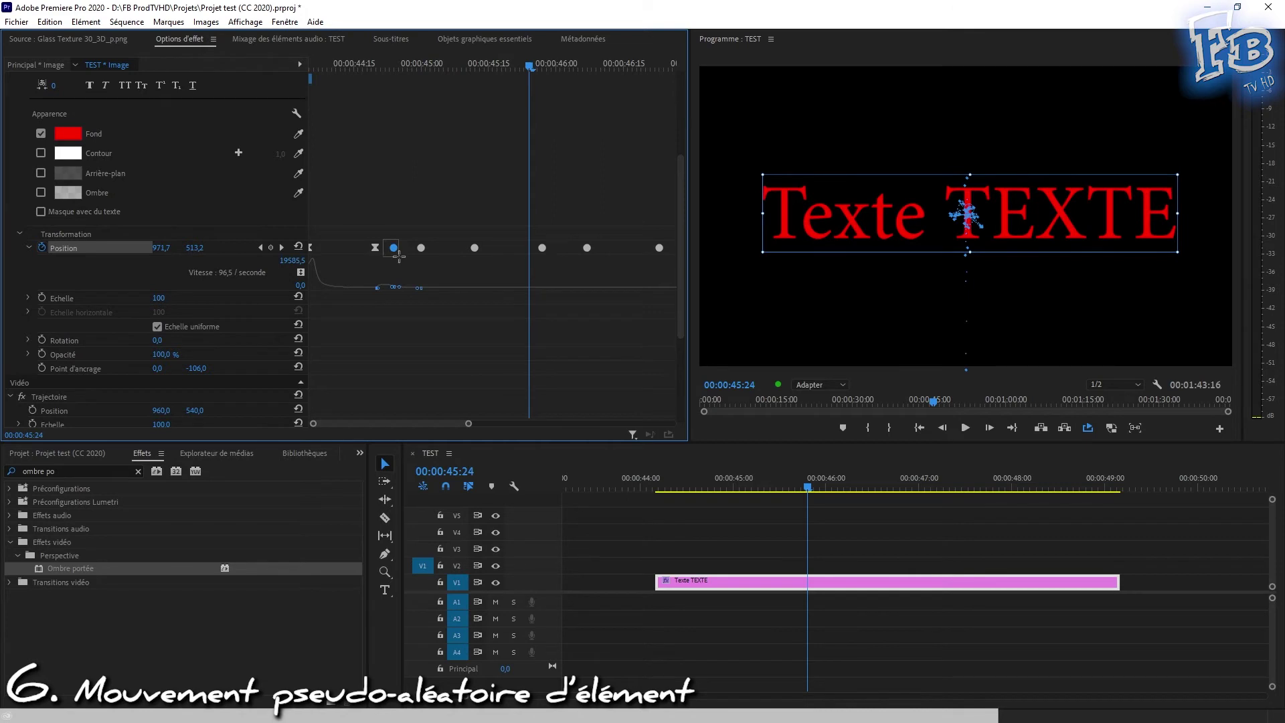
pyautogui.moveTo(379, 63); pyautogui.dragTo(613, 100)
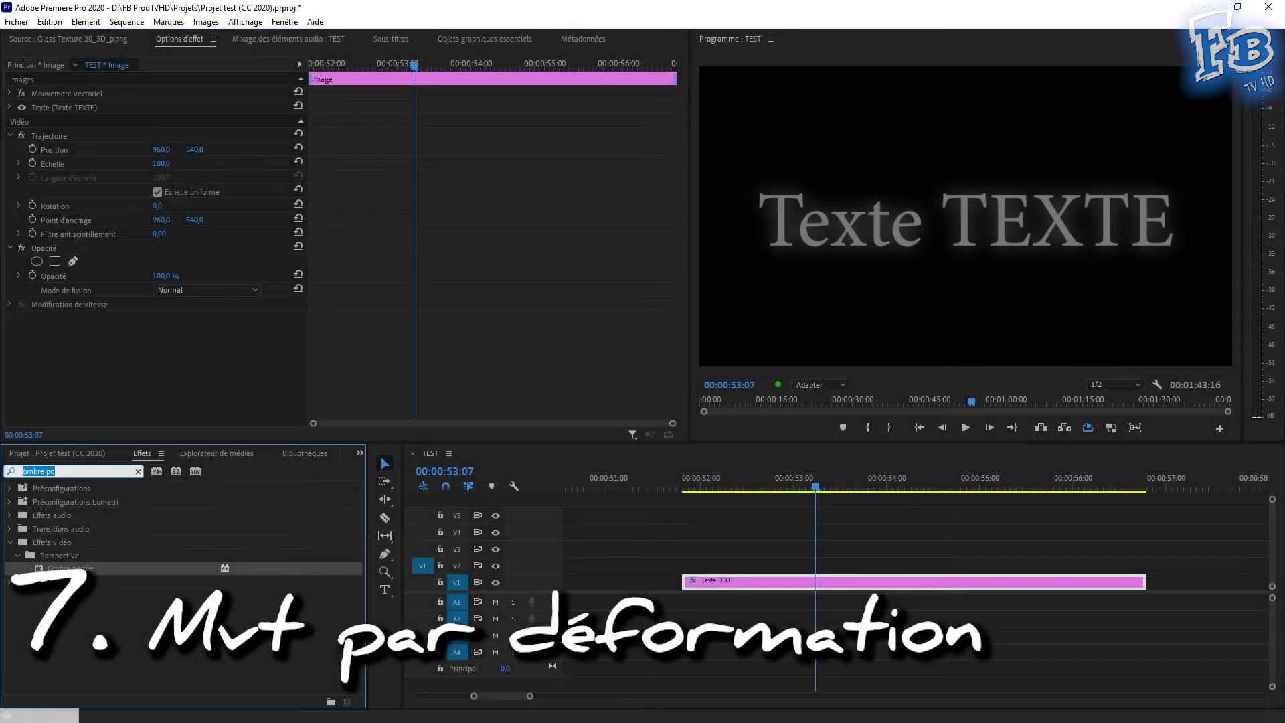
# Step: Search 'turbul', apply Turbulences to the grey Texte TEXTE title, and set Gain to 4
pyautogui.write('turbul')
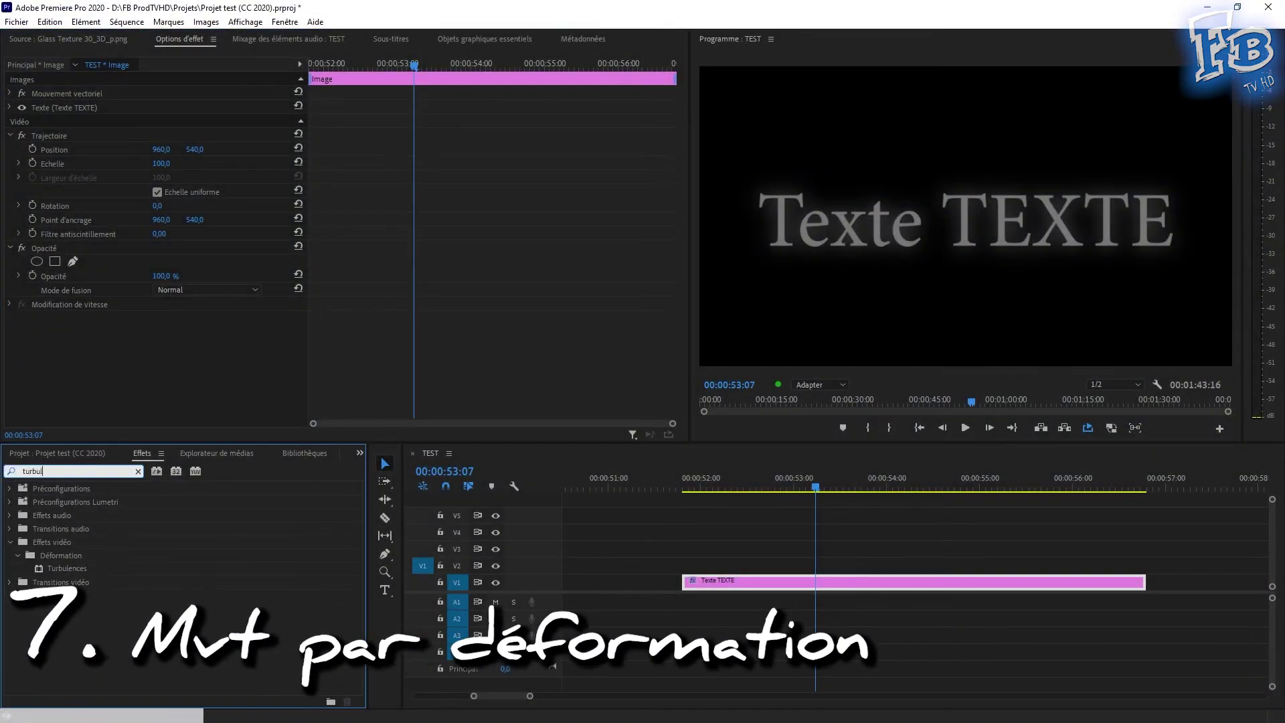
pyautogui.moveTo(61, 568); pyautogui.dragTo(57, 104)
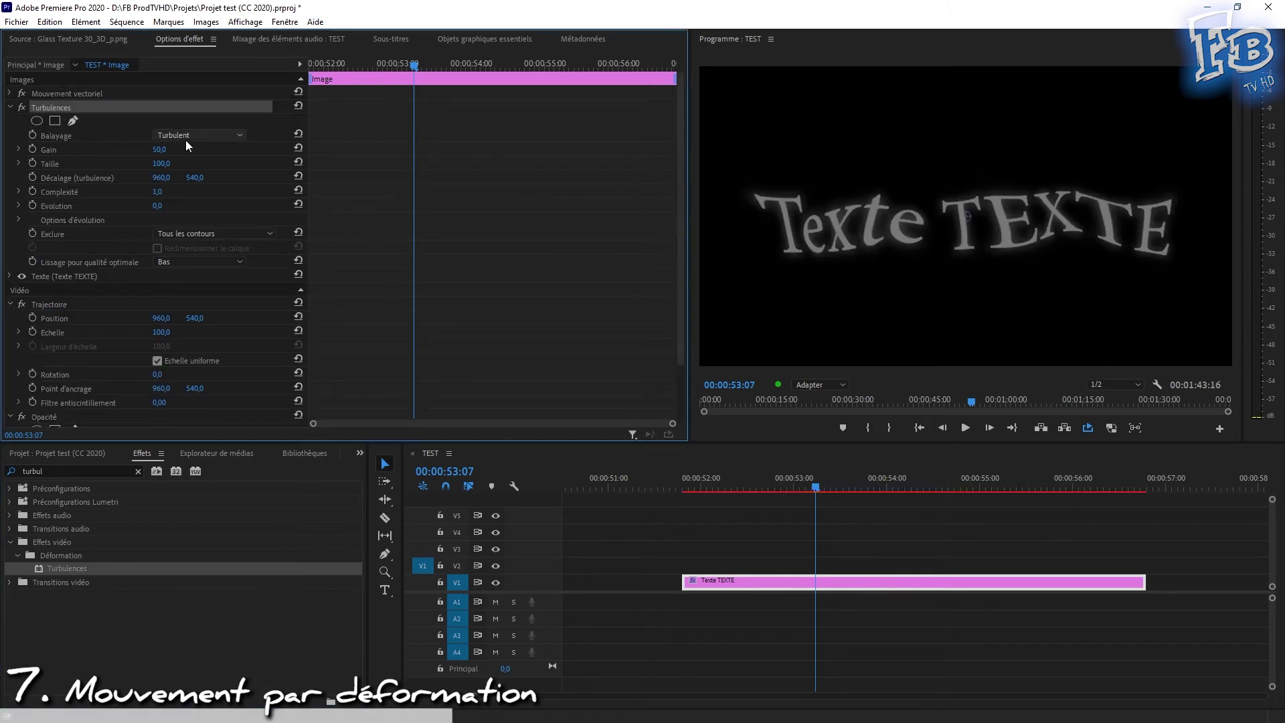
pyautogui.click(160, 149)
pyautogui.write('4')
pyautogui.press('Return')
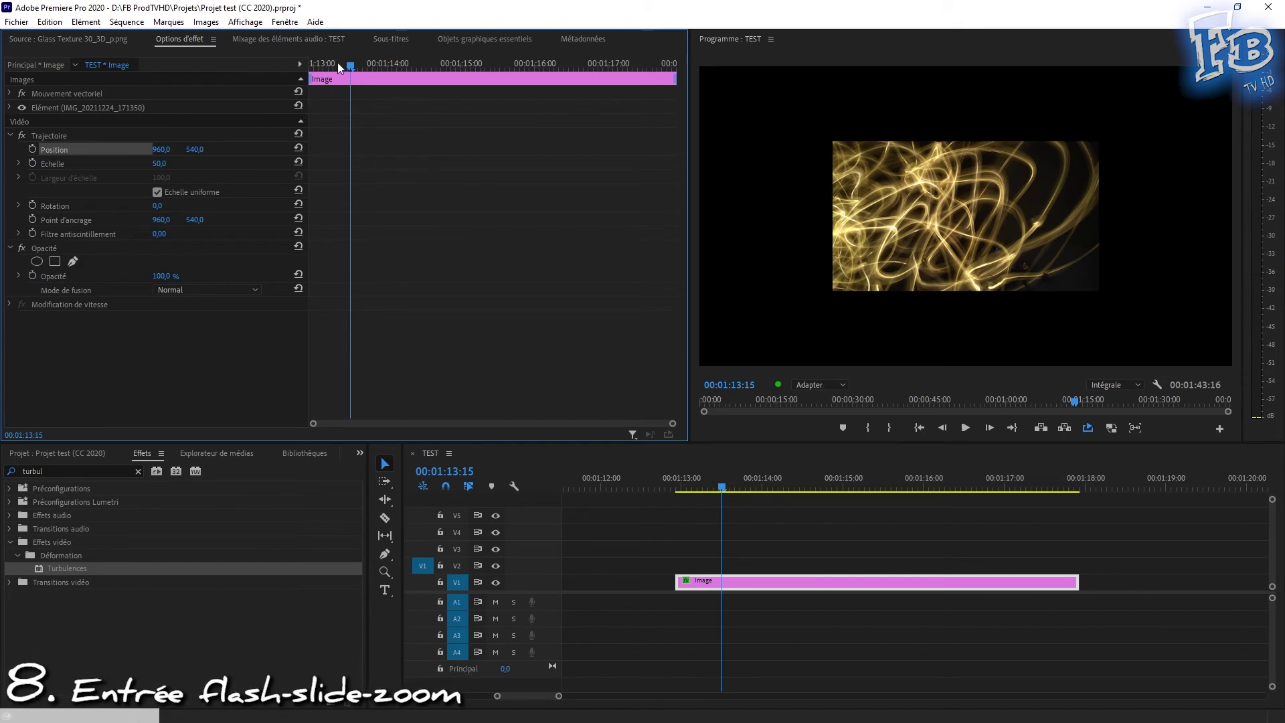
# Step: Position the golden-streak image off-screen left at the clip start for its slide entry
pyautogui.moveTo(338, 63)
pyautogui.mouseDown()
pyautogui.moveTo(303, 66)
pyautogui.moveTo(382, 67)
pyautogui.moveTo(328, 64)
pyautogui.mouseUp()
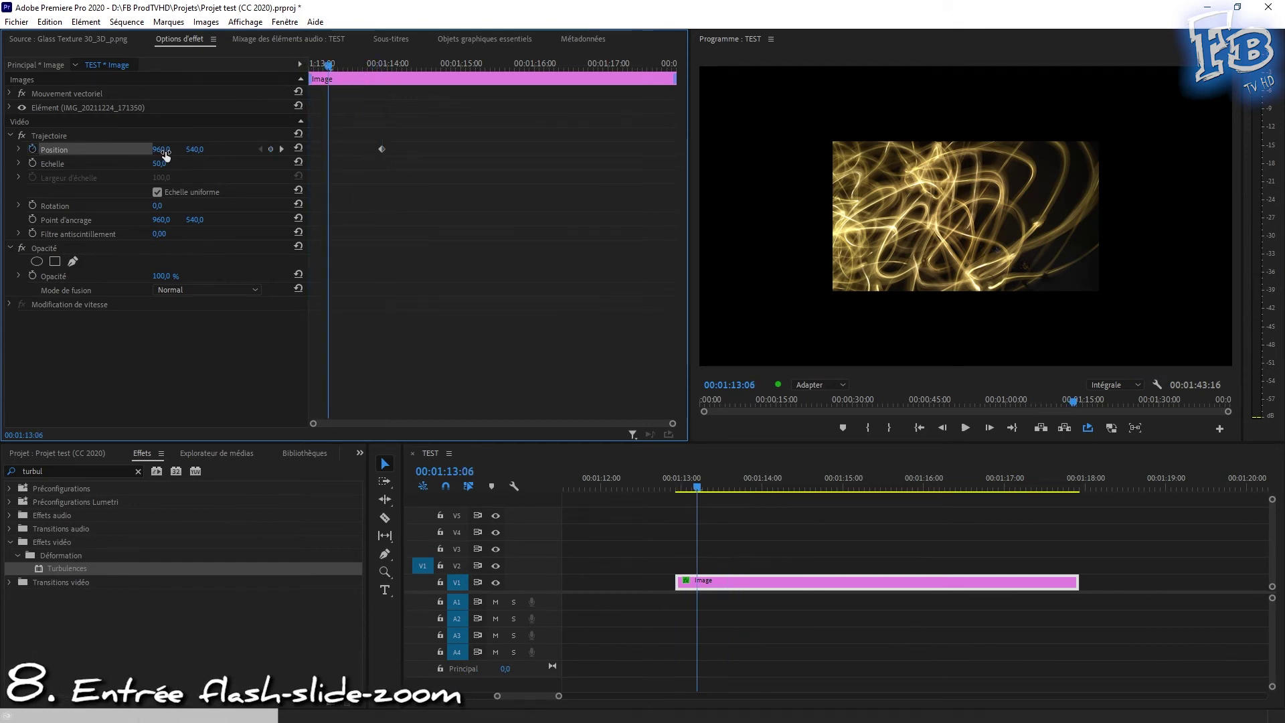
pyautogui.moveTo(166, 151); pyautogui.dragTo(80, 152)
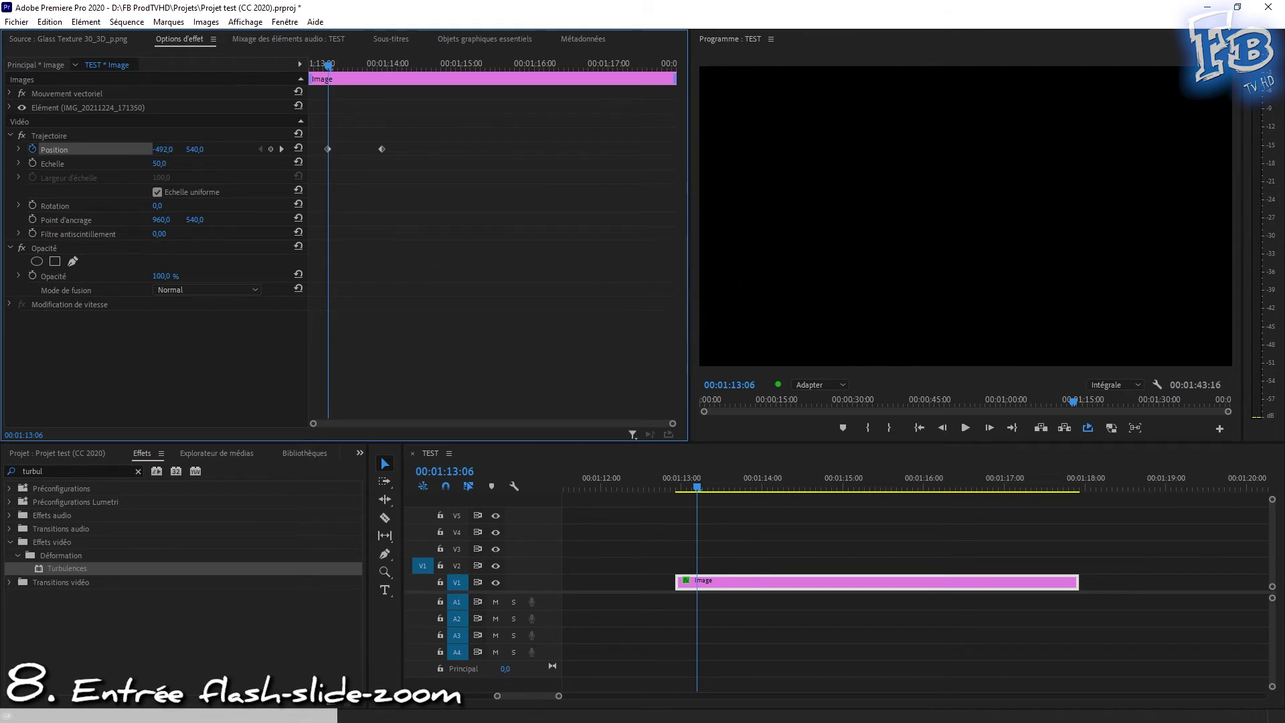
pyautogui.moveTo(359, 62); pyautogui.dragTo(368, 63)
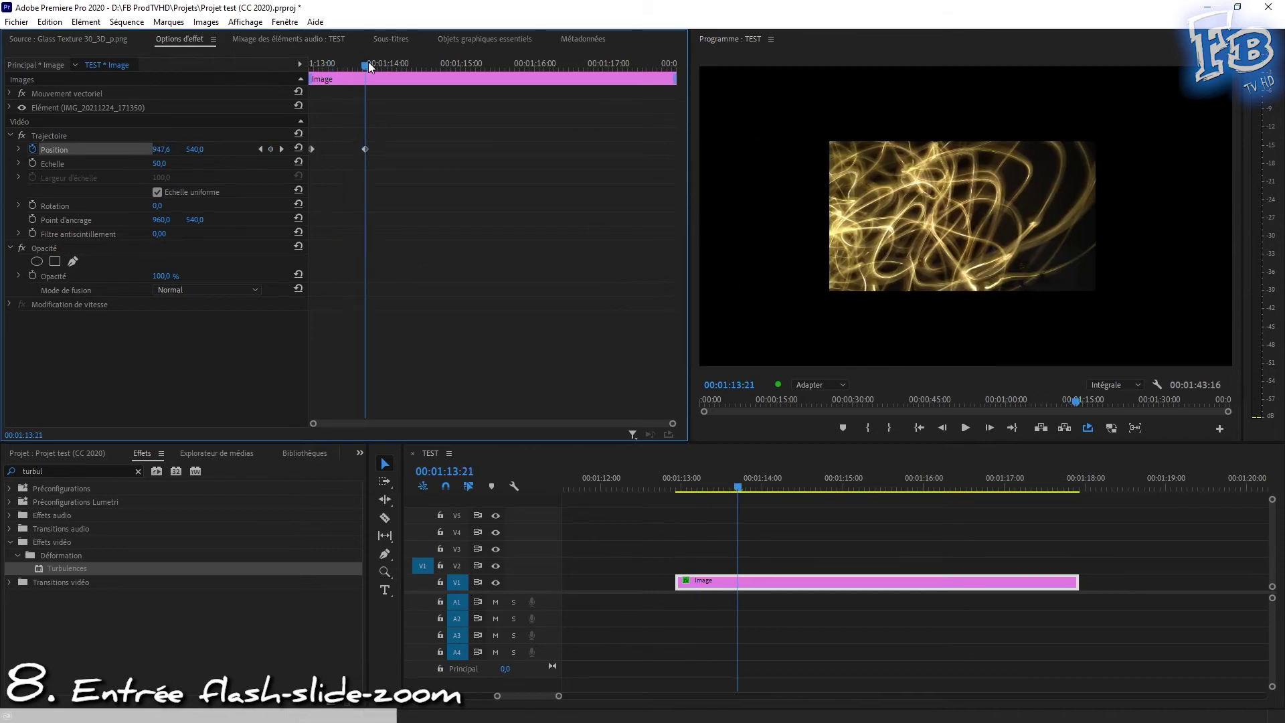
# Step: Keyframe the image's Scale up to 100, then start Luminosité and Contraste keyframes
pyautogui.click(33, 162)
pyautogui.click(415, 63)
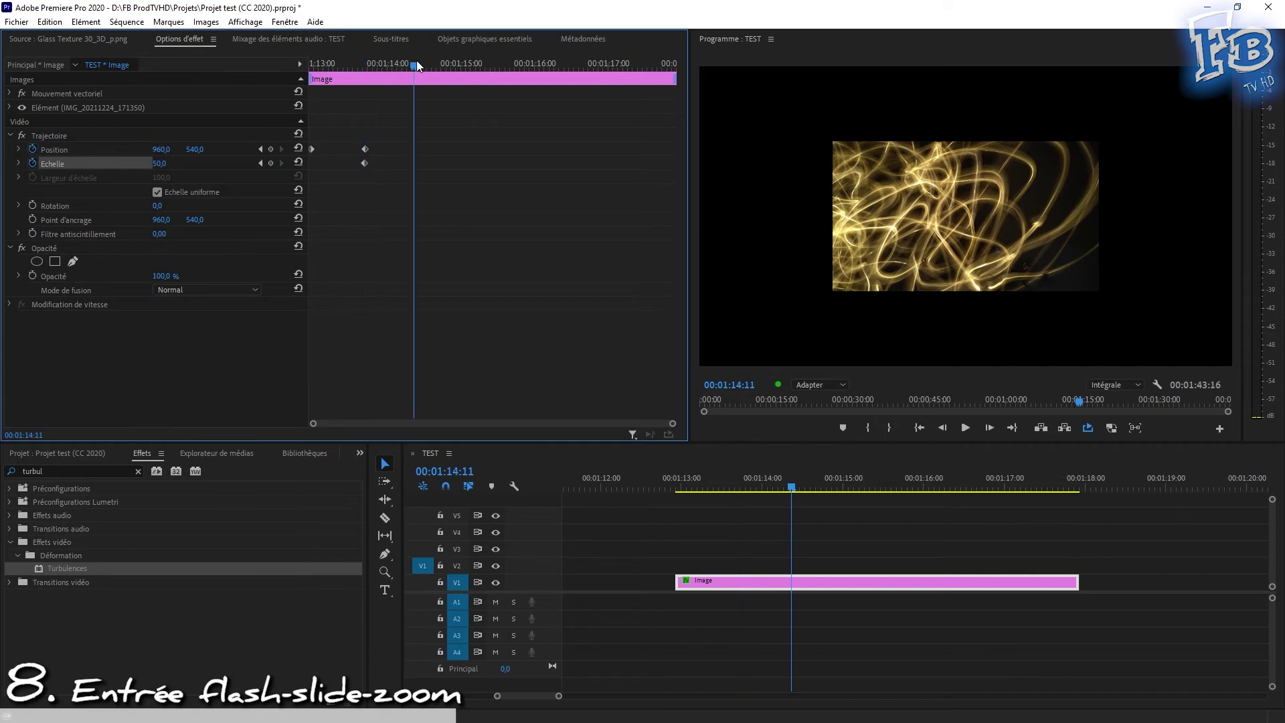
pyautogui.click(170, 162)
pyautogui.write('100')
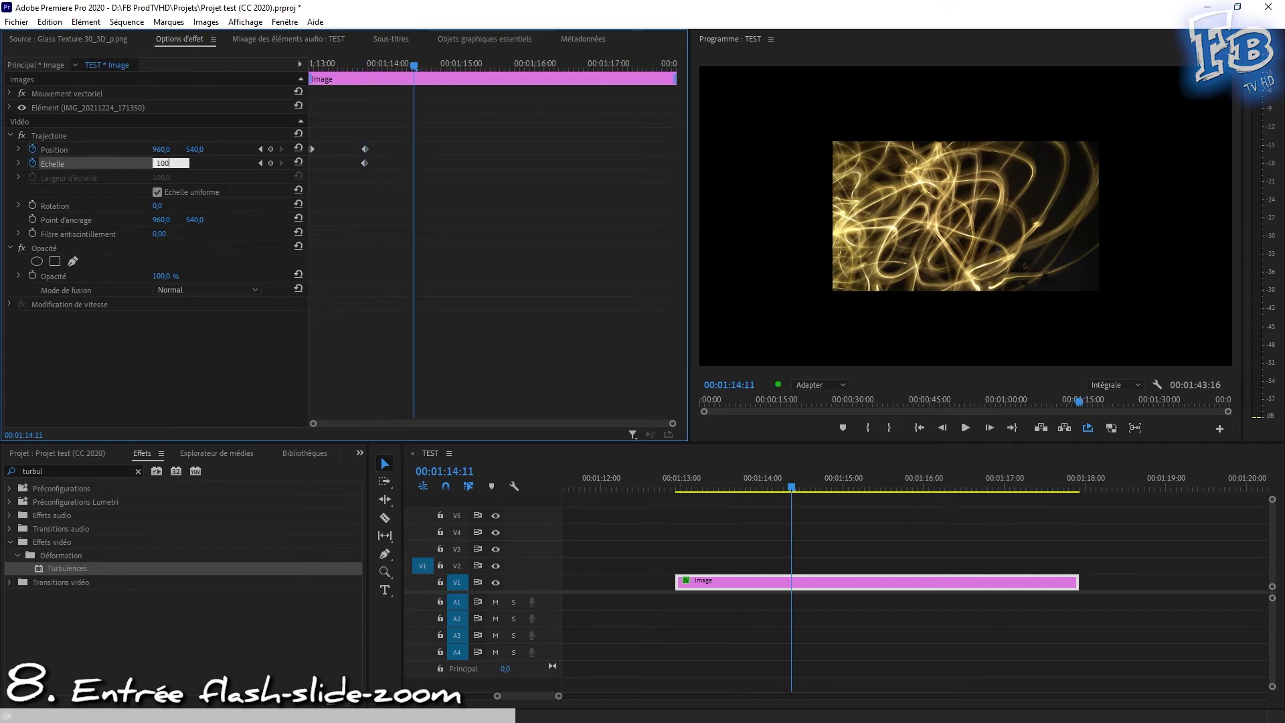
pyautogui.press('Return')
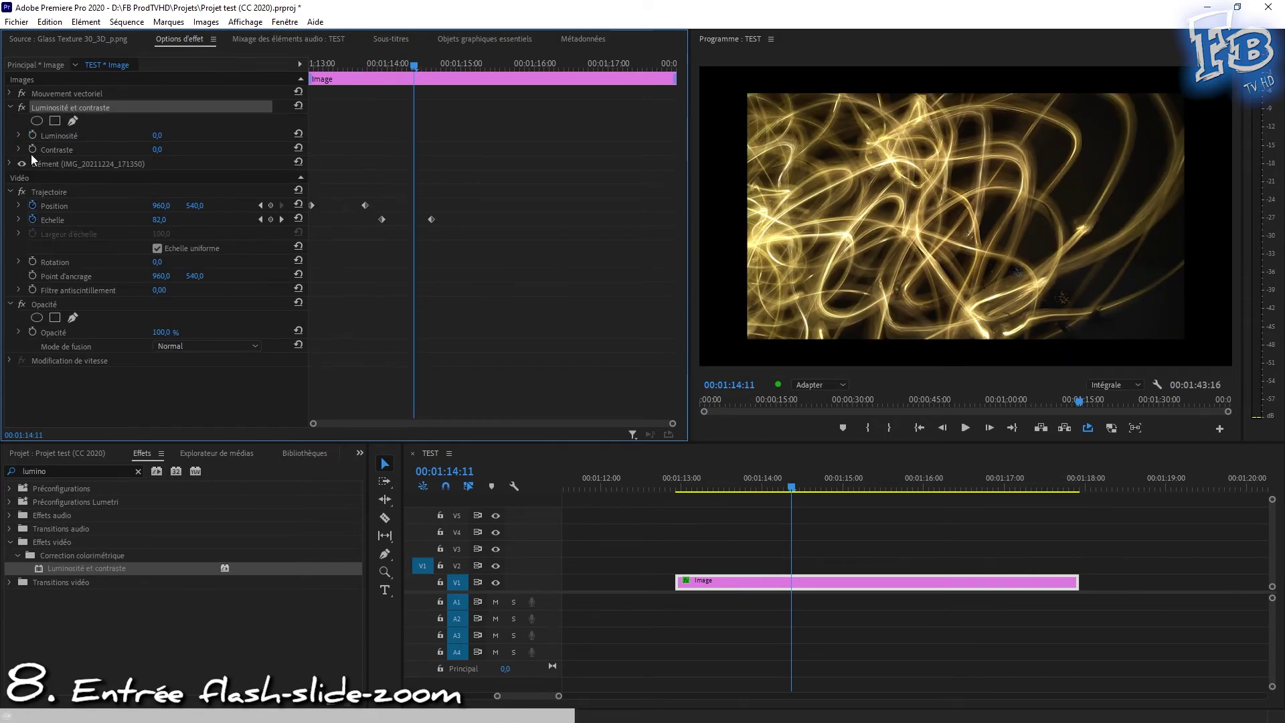
pyautogui.click(32, 149)
pyautogui.click(32, 135)
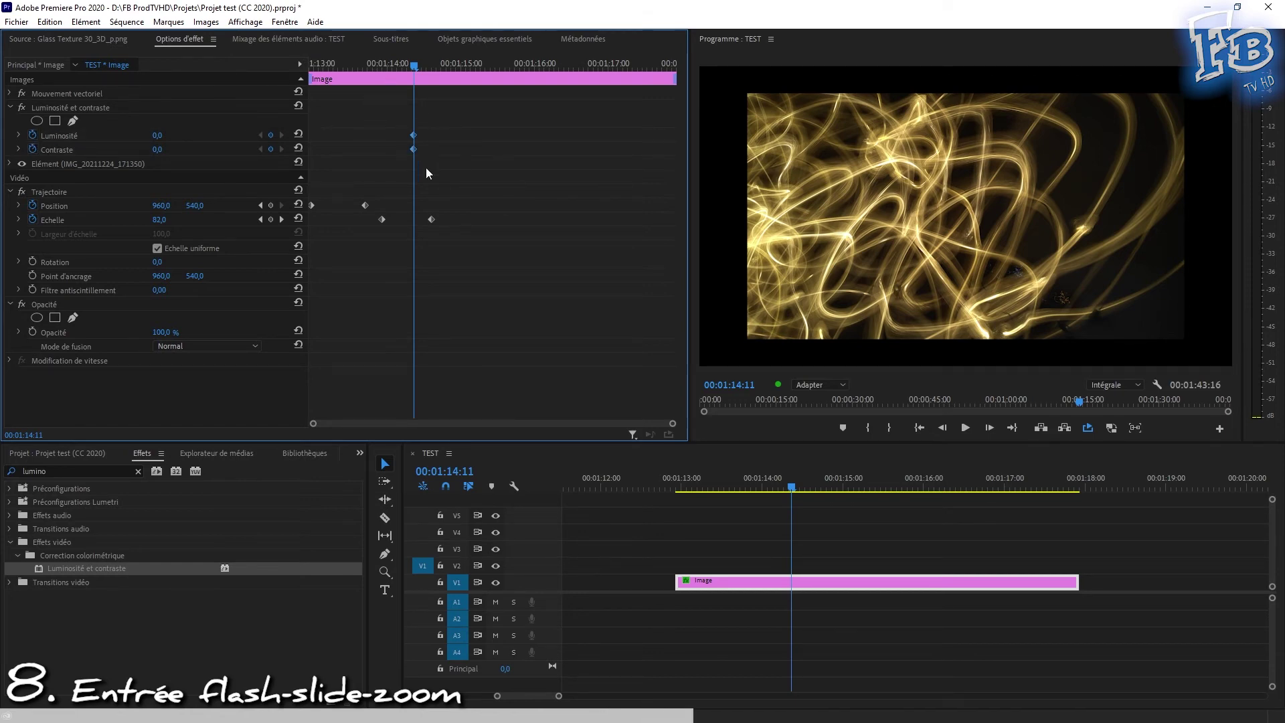
# Step: Add earlier Luminosité and Contraste keyframes and set them to Bézier interpolation
pyautogui.moveTo(413, 142)
pyautogui.mouseDown()
pyautogui.moveTo(365, 142)
pyautogui.moveTo(401, 155)
pyautogui.mouseUp()
pyautogui.click(270, 135)
pyautogui.rightClick(366, 229)
pyautogui.click(405, 341)
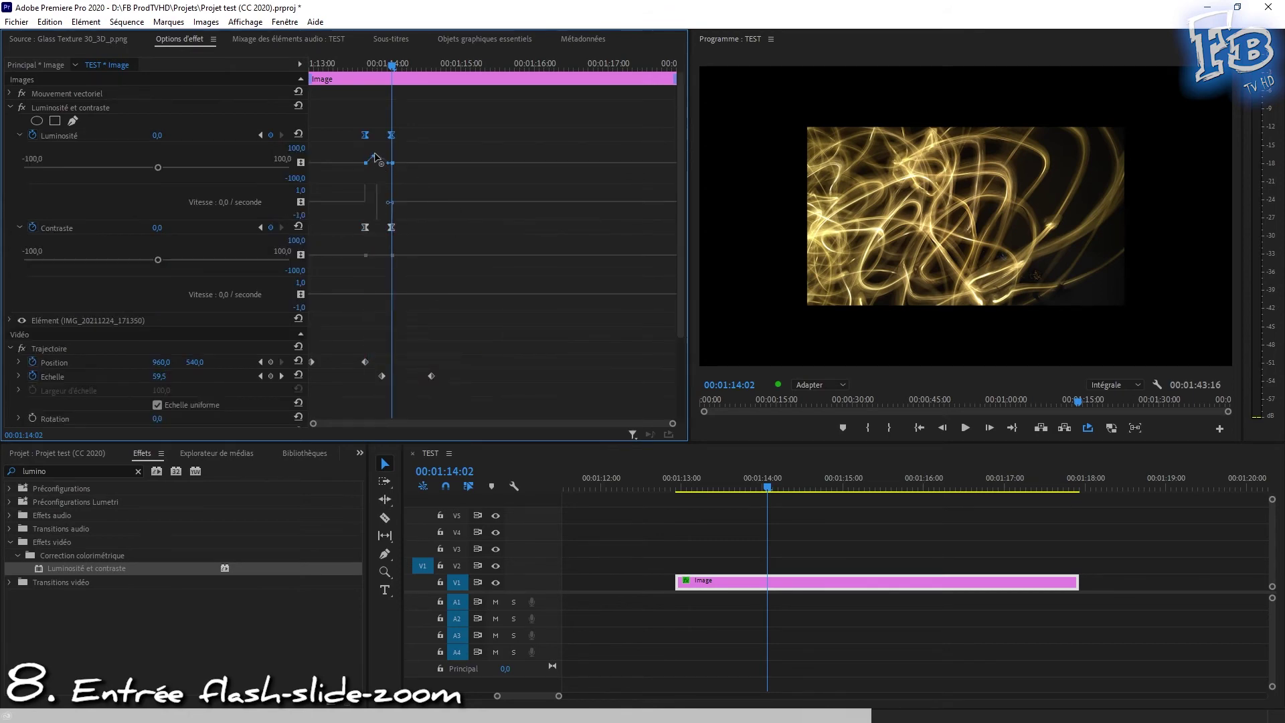
# Step: Play back and scrub the image's flash-slide-zoom entry to check the animation
pyautogui.moveTo(379, 67); pyautogui.dragTo(389, 65)
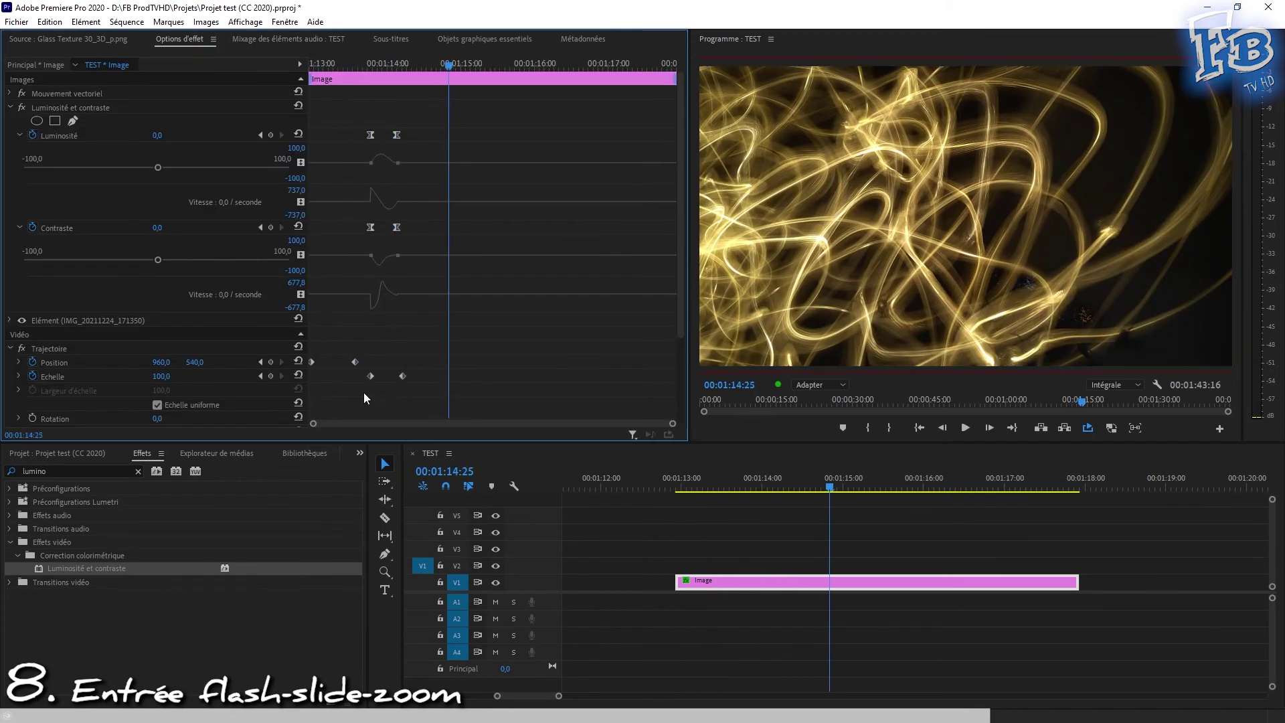
pyautogui.click(19, 376)
pyautogui.scroll(-3, 360, 290)
pyautogui.press('Up')
pyautogui.press('space')
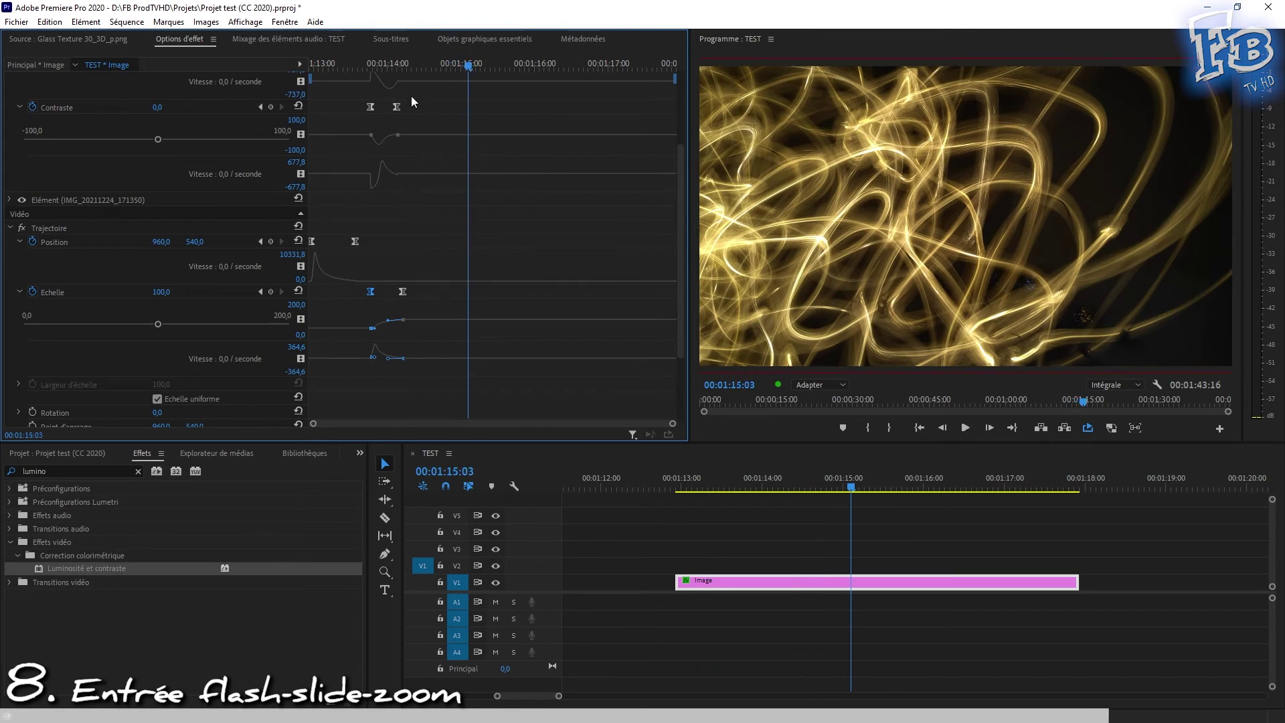
pyautogui.scroll(2, 561, 218)
pyautogui.click(326, 64)
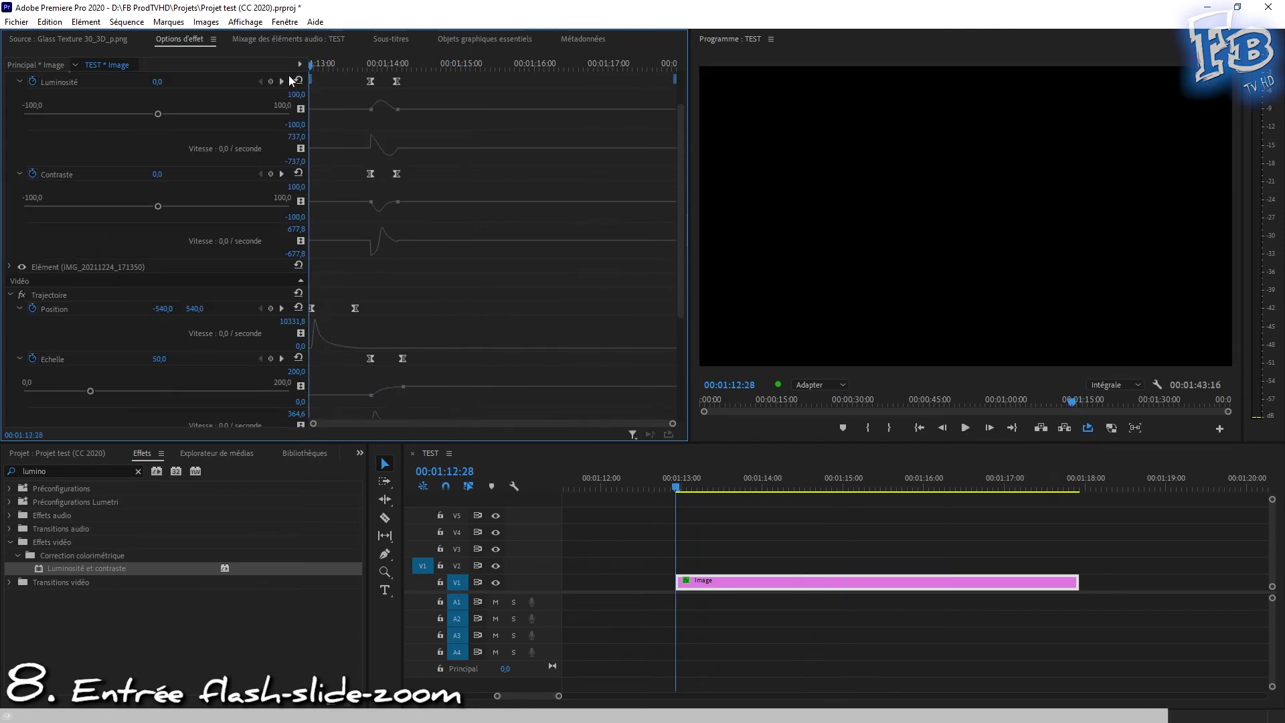
pyautogui.moveTo(327, 80); pyautogui.dragTo(404, 76)
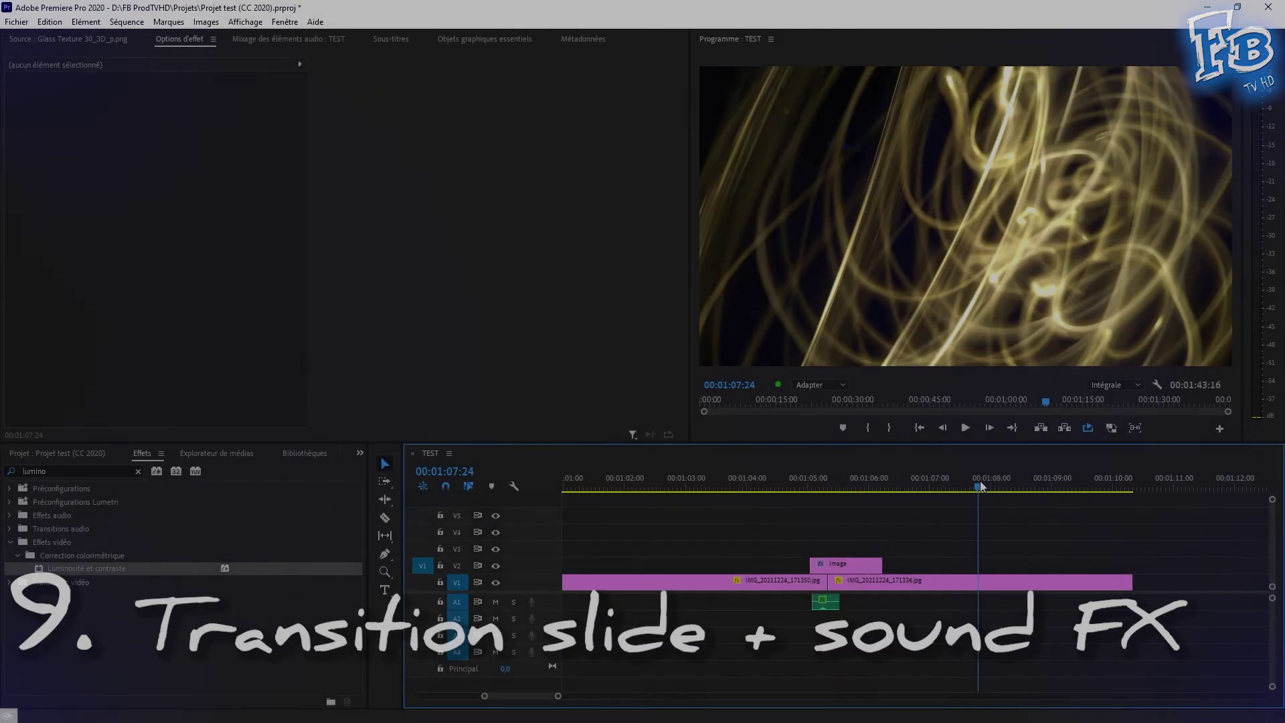
# Step: Scrub to the 01:05 slide transition, show the Forme mask outlines, and step through its frames
pyautogui.moveTo(711, 488); pyautogui.dragTo(845, 489)
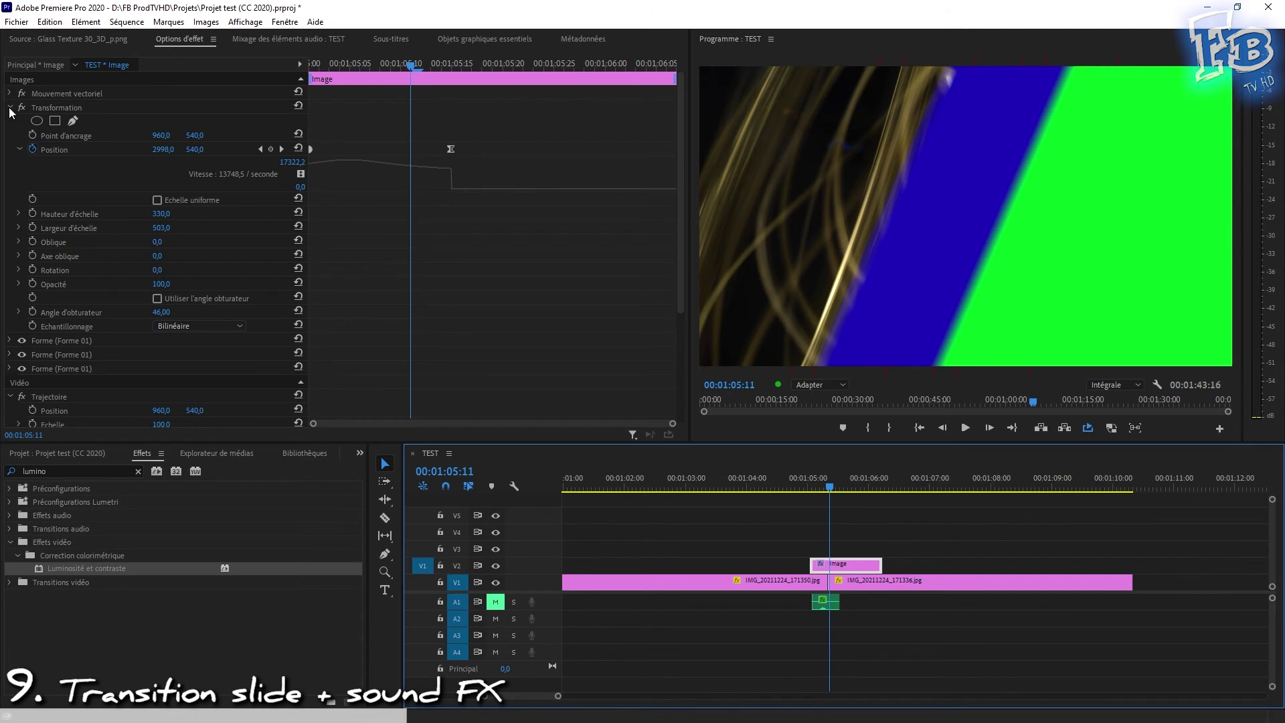
pyautogui.click(10, 108)
pyautogui.click(43, 122)
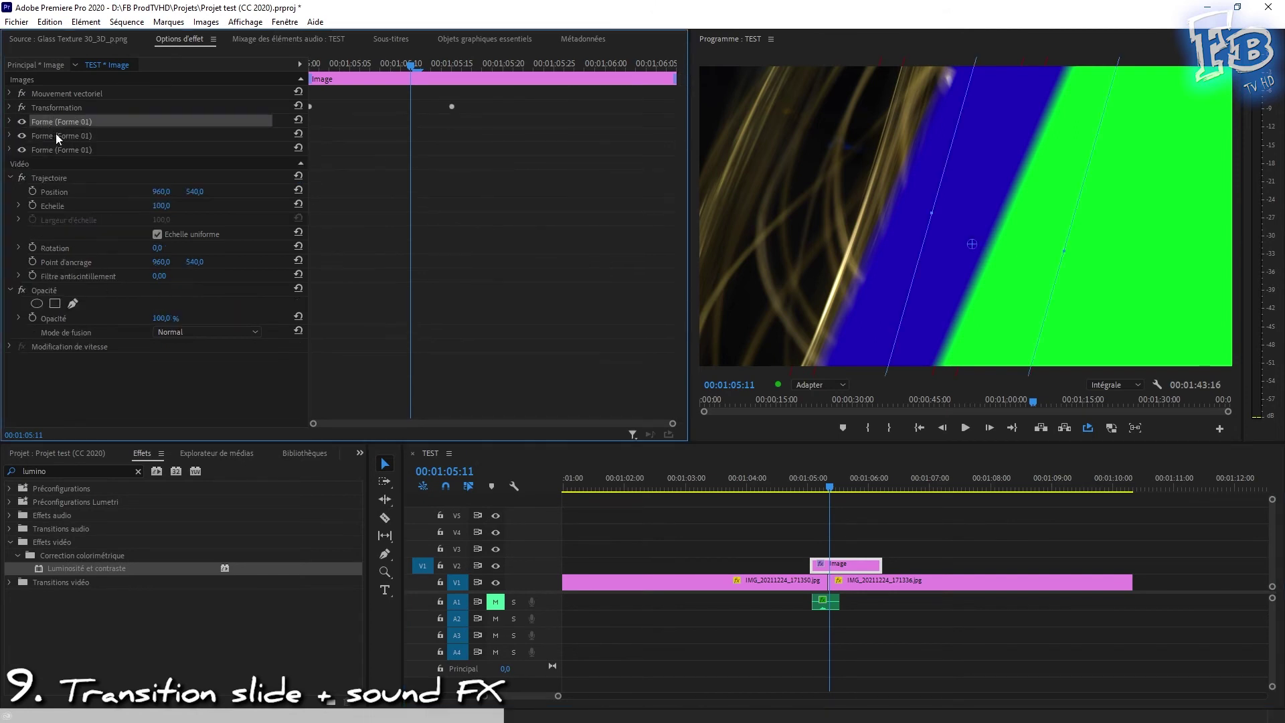
pyautogui.click(56, 148)
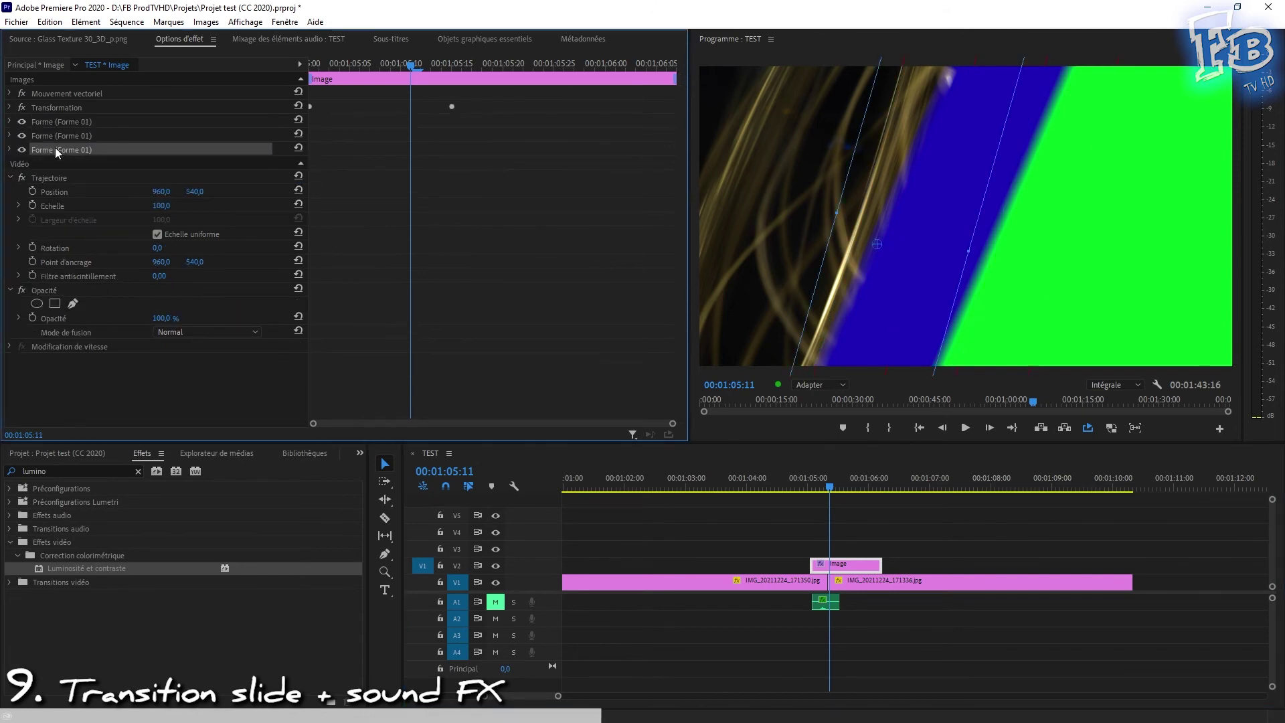
pyautogui.click(829, 493)
pyautogui.press('Right')
pyautogui.press('Right')
pyautogui.press('Right')
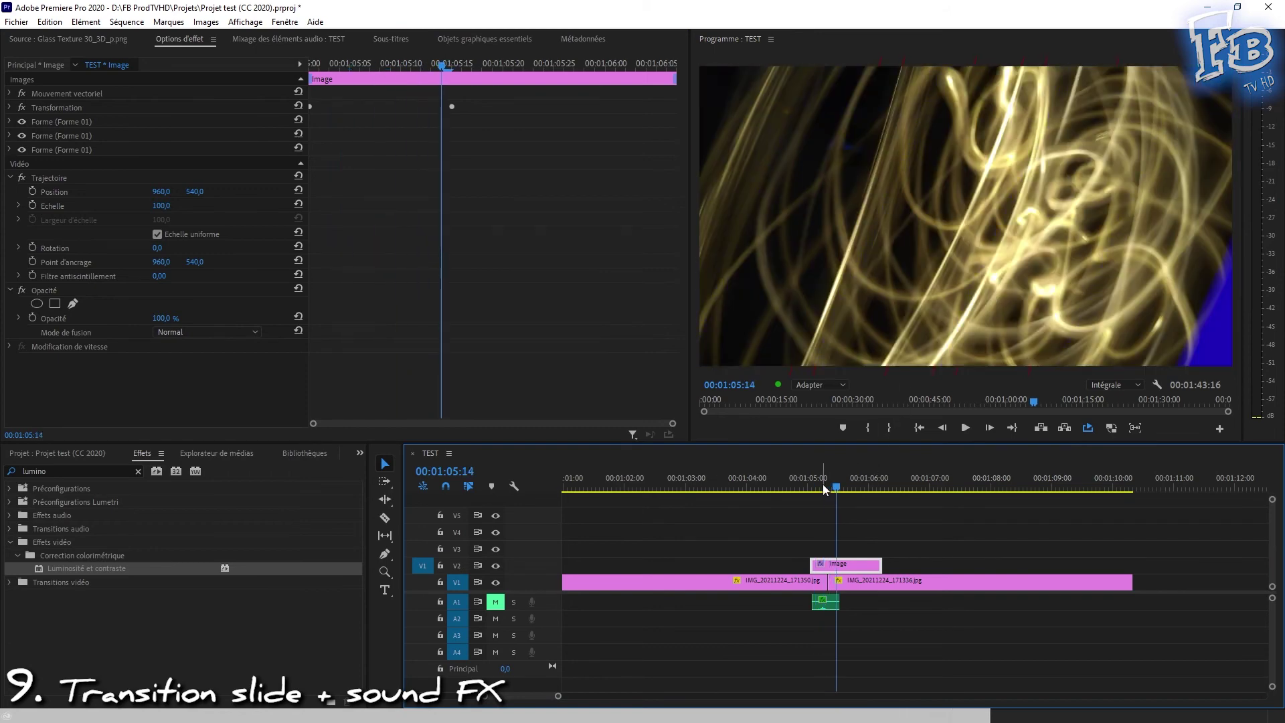
pyautogui.moveTo(823, 486); pyautogui.dragTo(840, 486)
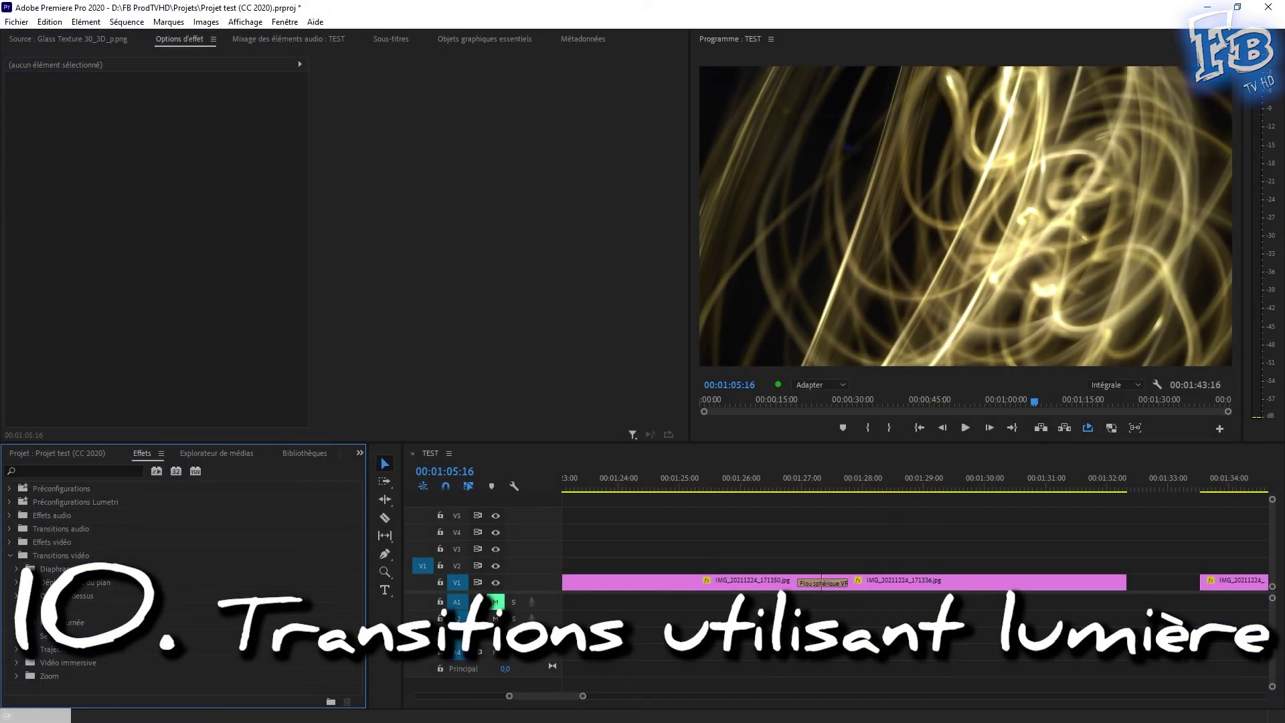
# Step: Apply Flou sphérique VR from Vidéo immersive to the cut between photos and preview it
pyautogui.click(16, 663)
pyautogui.scroll(-3, 98, 597)
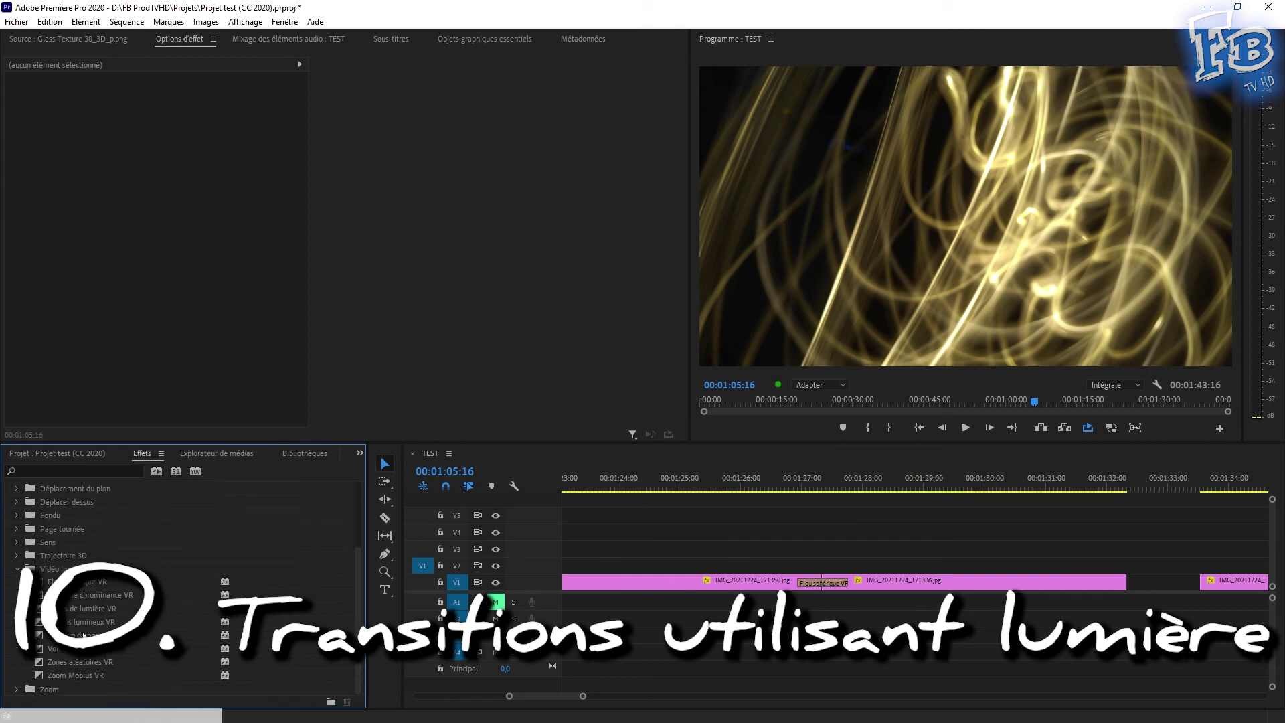
pyautogui.click(61, 568)
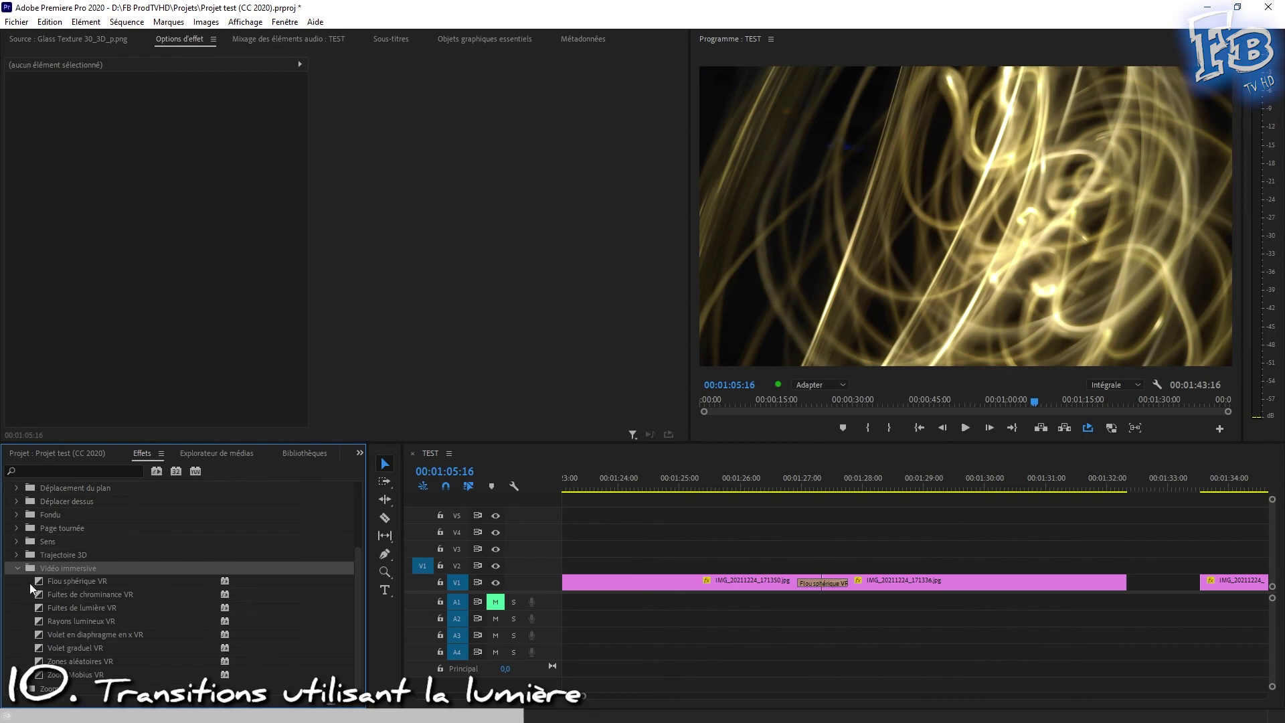
pyautogui.moveTo(31, 585); pyautogui.dragTo(823, 582)
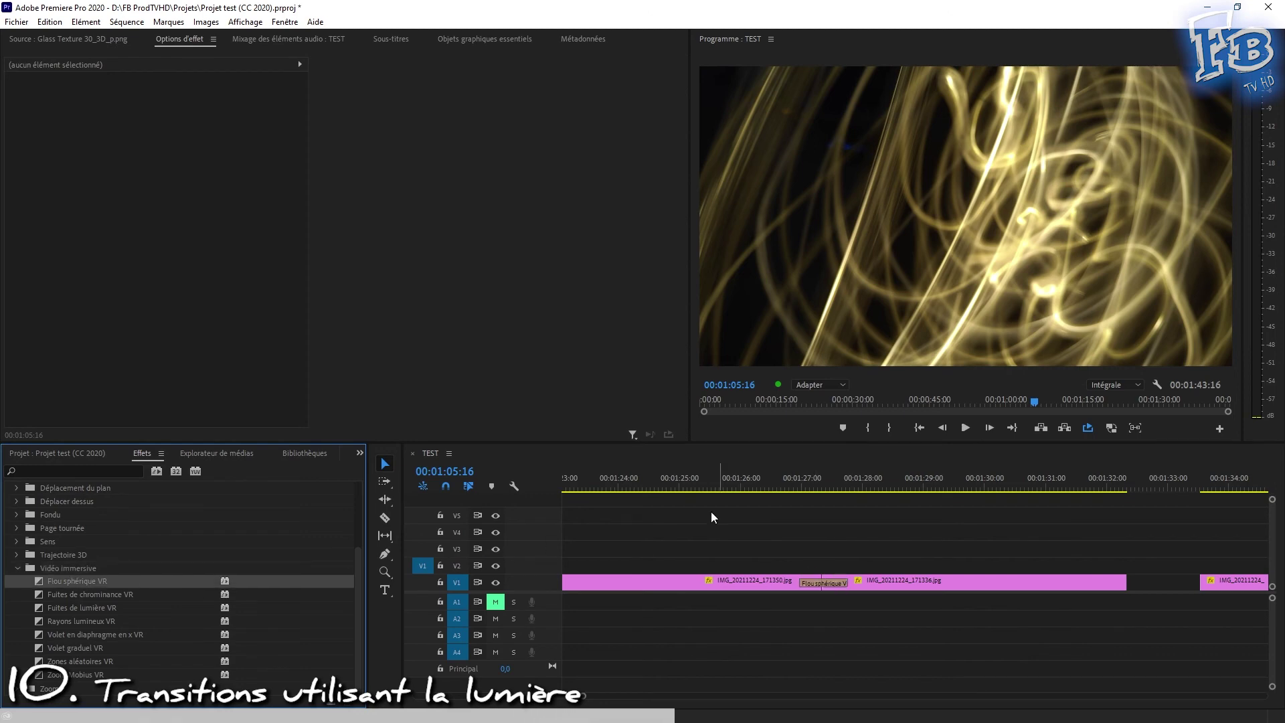
pyautogui.moveTo(682, 478); pyautogui.dragTo(803, 489)
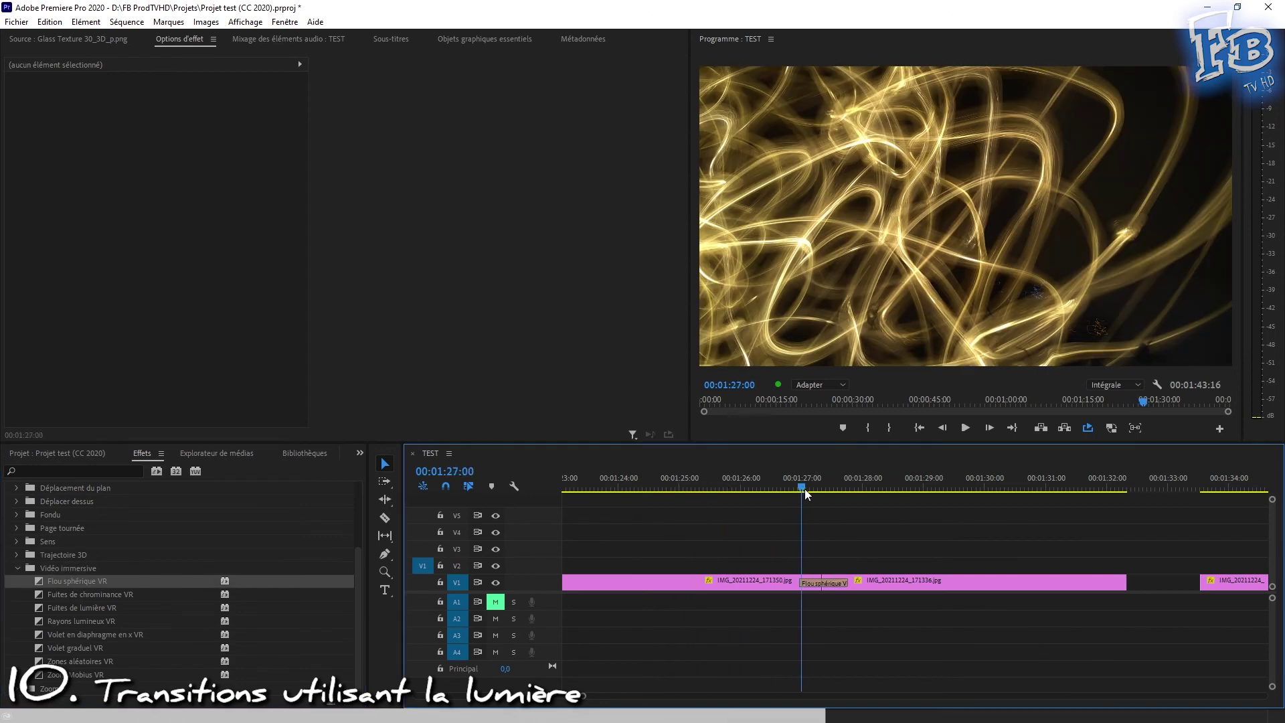
pyautogui.moveTo(805, 494); pyautogui.dragTo(1091, 488)
# Step: Replace it with the Rayons lumineux VR transition and preview the result
pyautogui.click(42, 607)
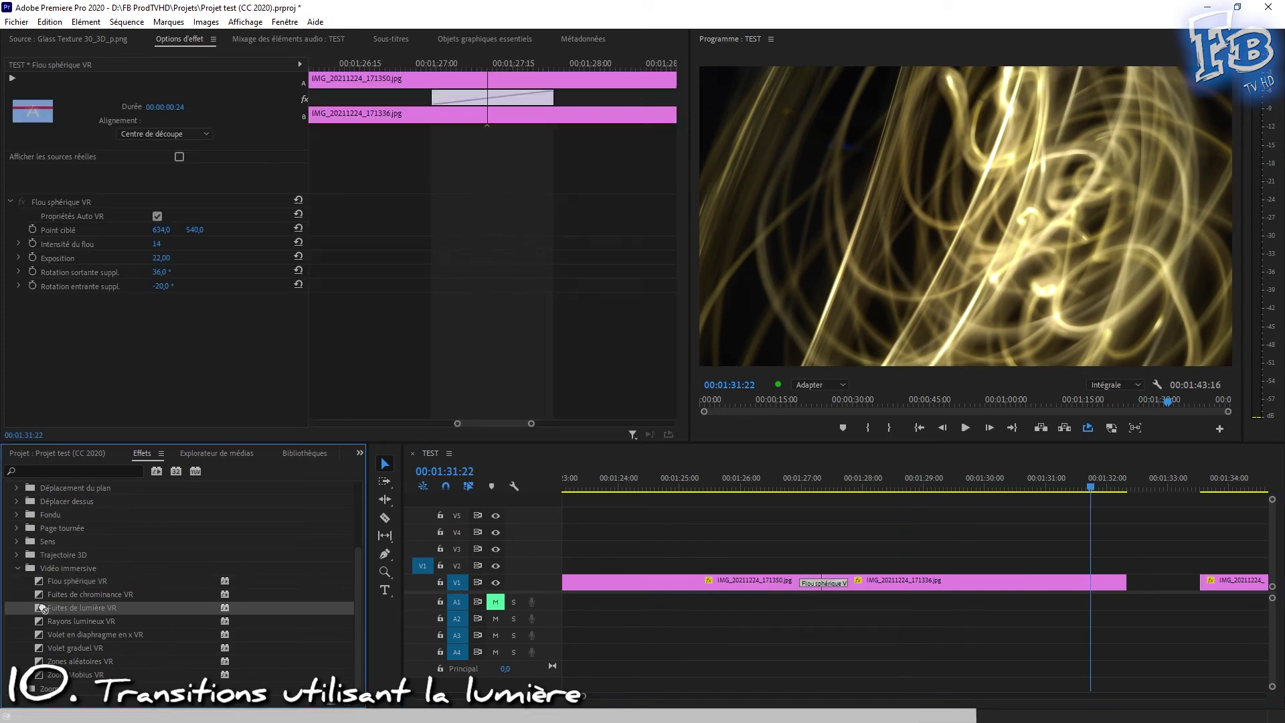
pyautogui.moveTo(37, 621); pyautogui.dragTo(833, 584)
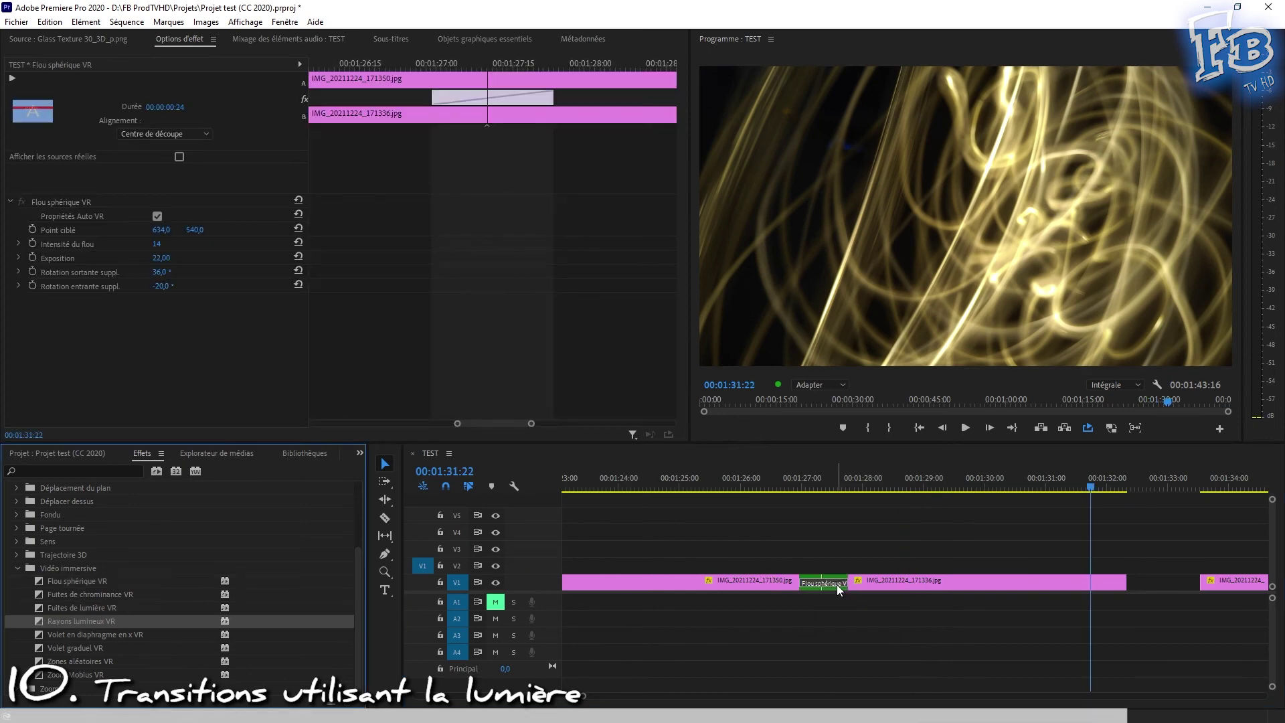
pyautogui.moveTo(778, 494); pyautogui.dragTo(841, 493)
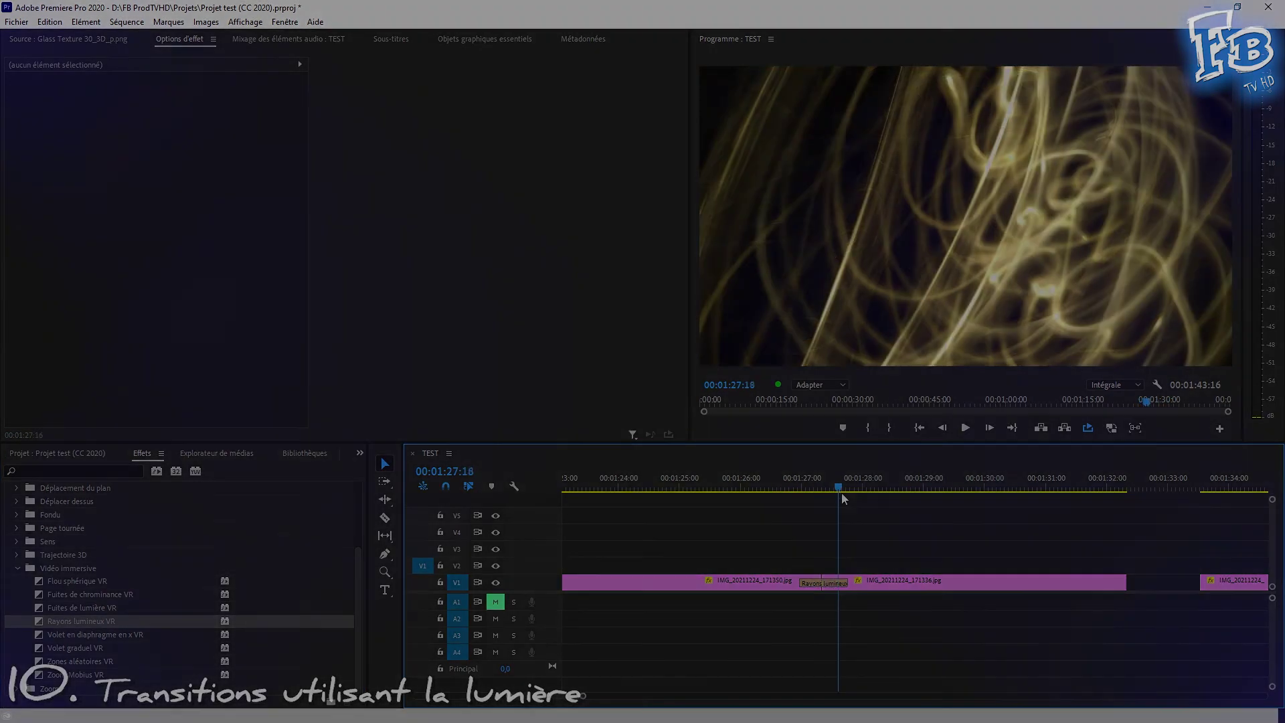